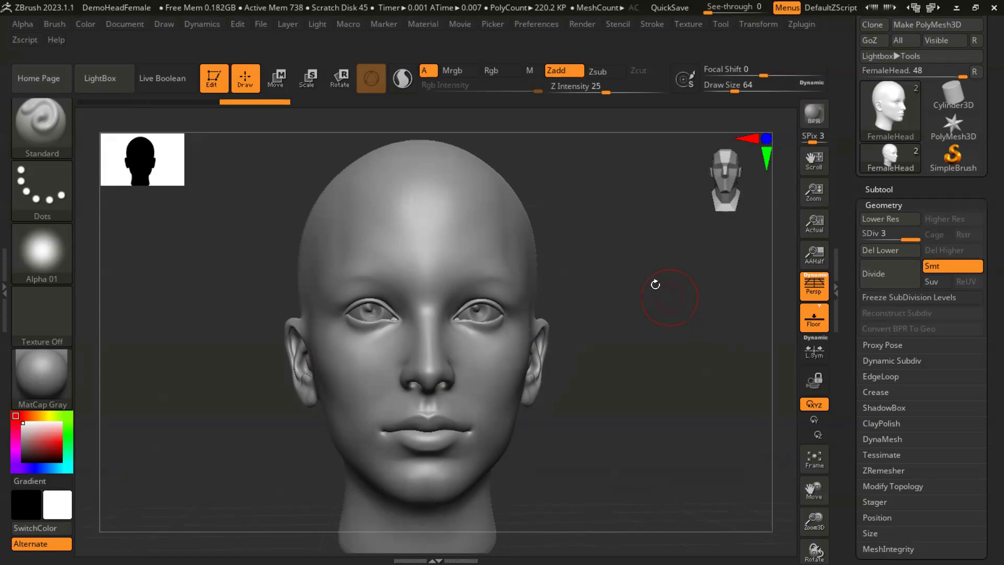
- Browse the fiber presets in the LightBox library
{"action": "mouse_move", "coordinate": [632, 259]}
{"action": "left_mouse_down"}
{"action": "mouse_move", "coordinate": [624, 262]}
{"action": "mouse_move", "coordinate": [635, 274]}
{"action": "mouse_move", "coordinate": [626, 292]}
{"action": "mouse_move", "coordinate": [637, 269]}
{"action": "mouse_move", "coordinate": [633, 317]}
{"action": "left_mouse_up"}
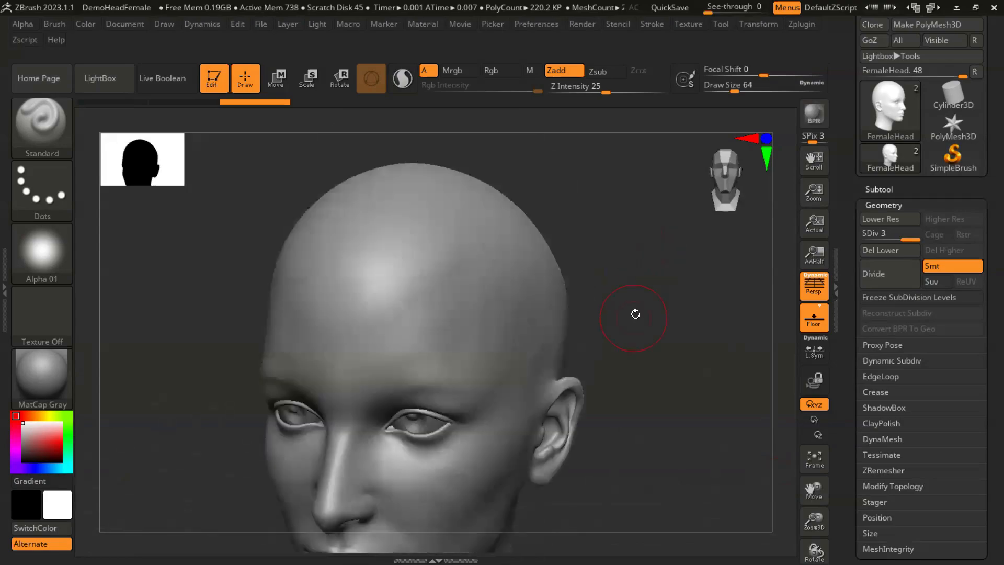
{"action": "left_click", "coordinate": [113, 80]}
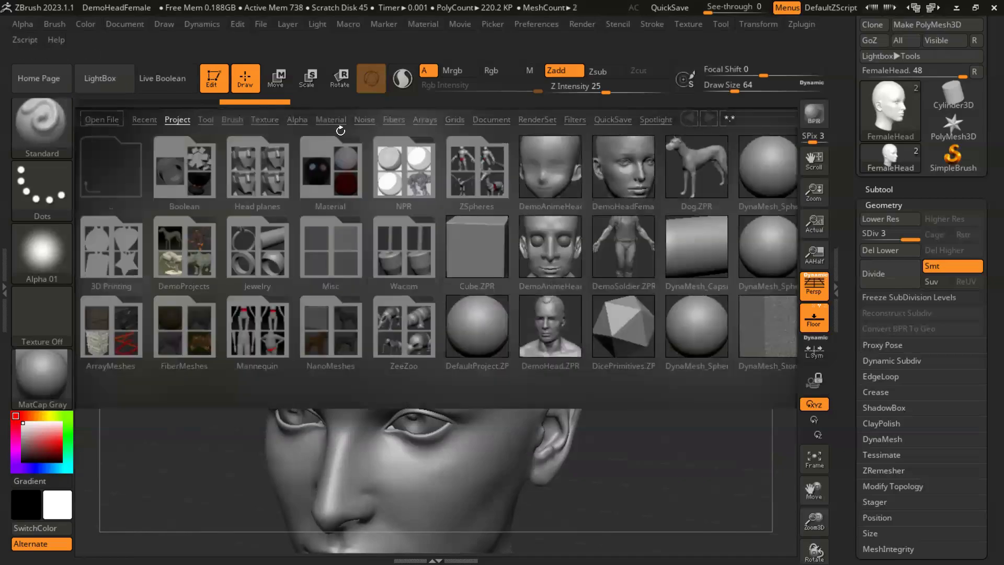
{"action": "left_click", "coordinate": [395, 119]}
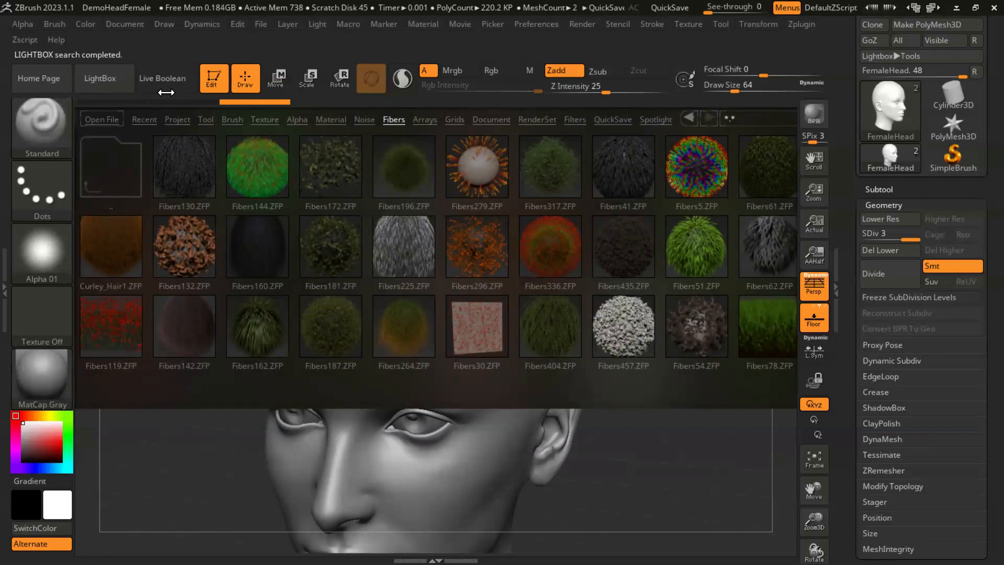
{"action": "left_click", "coordinate": [104, 78]}
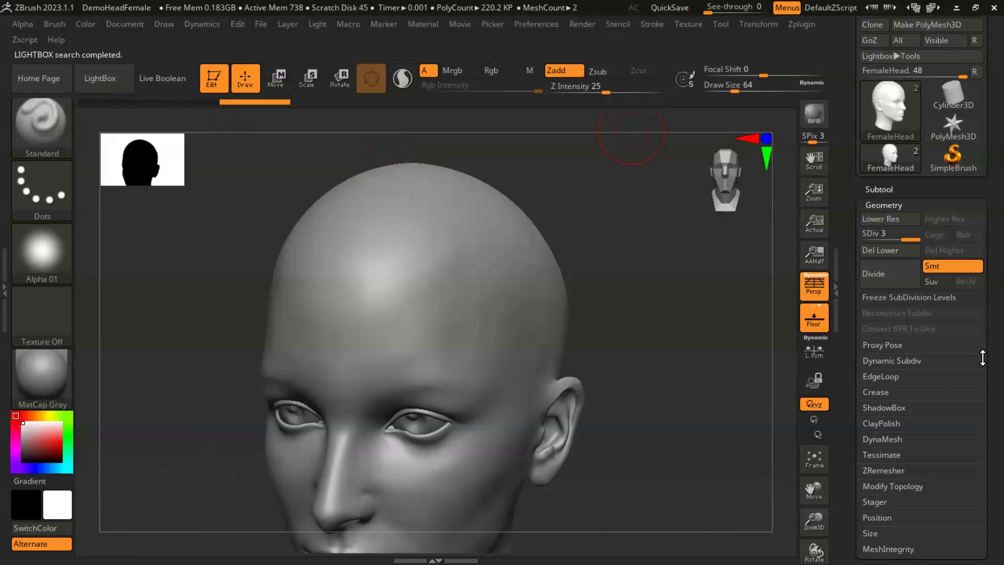
- Try a FiberMesh preview over the whole unmasked head
{"action": "scroll", "coordinate": [983, 316], "scroll_direction": "down", "scroll_amount": 6}
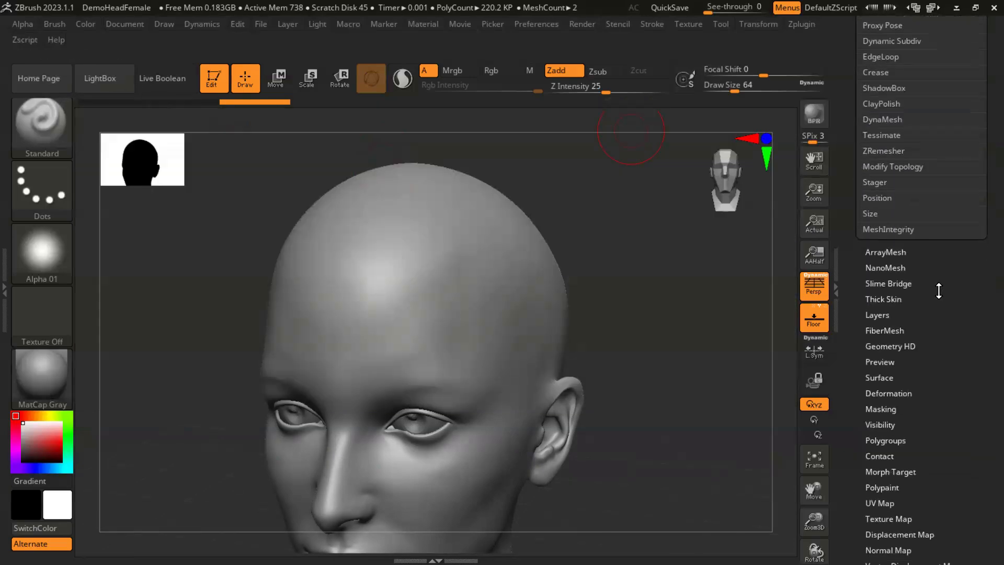
{"action": "left_click", "coordinate": [888, 330]}
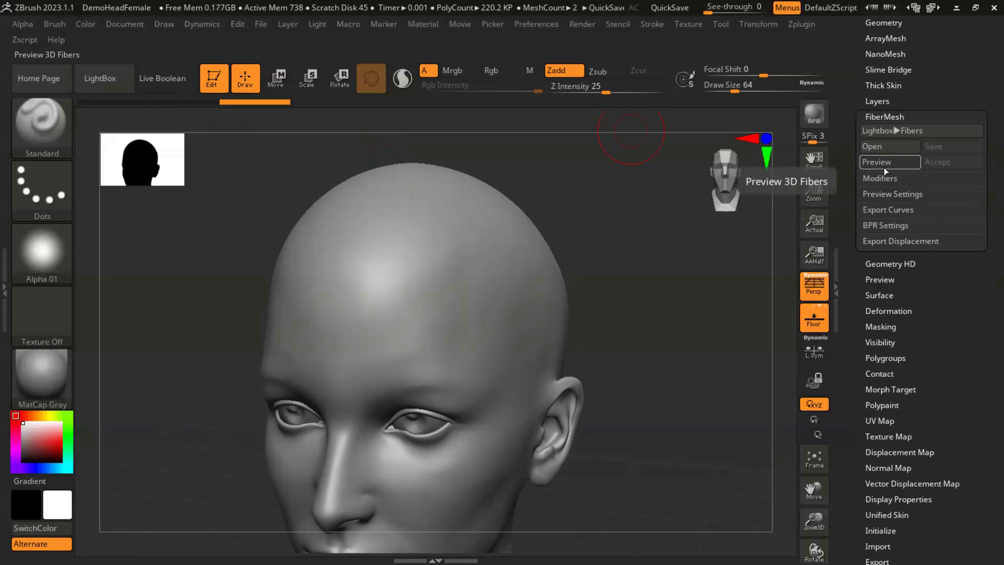
{"action": "left_click", "coordinate": [884, 163]}
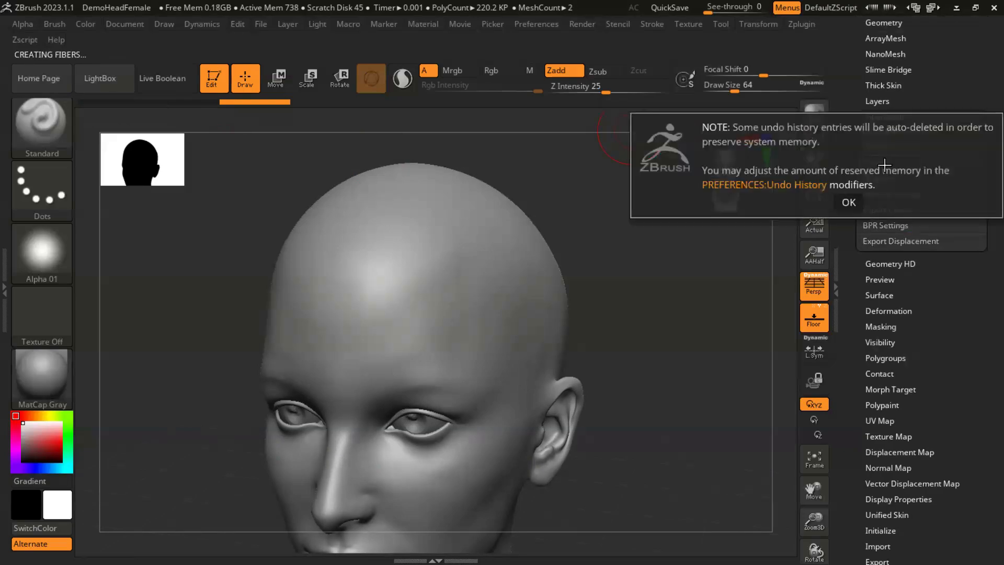
{"action": "left_click", "coordinate": [849, 202]}
{"action": "left_click_drag", "start_coordinate": [674, 389], "coordinate": [638, 331]}
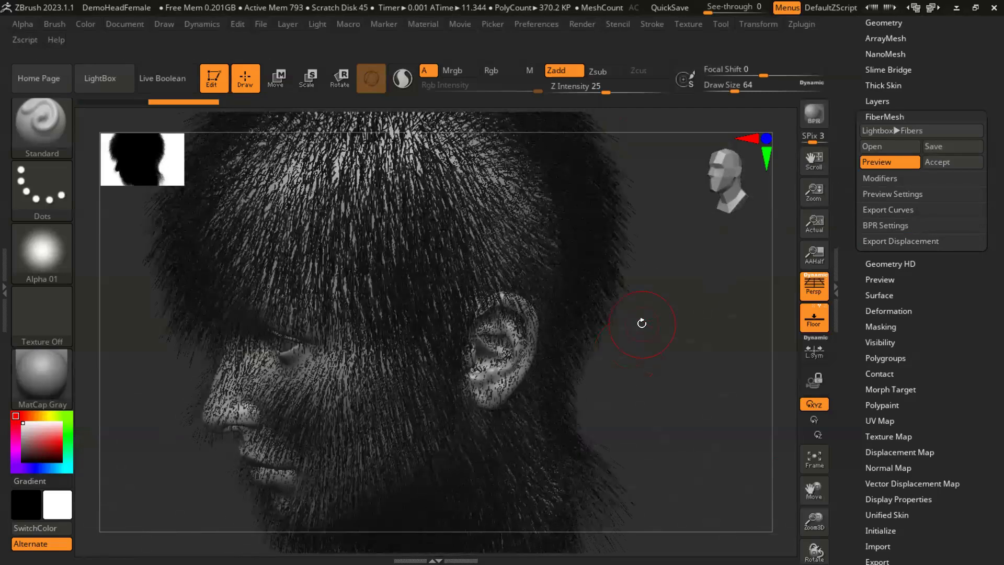
{"action": "left_click", "coordinate": [866, 163]}
{"action": "left_click_drag", "start_coordinate": [655, 337], "coordinate": [667, 417], "text": "alt"}
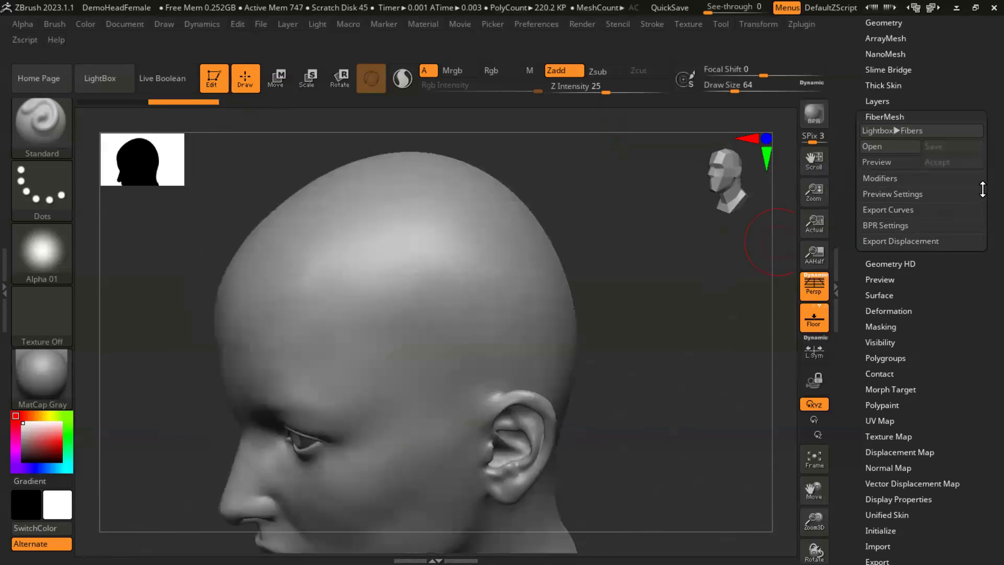
- Show the head's subtools and paint the first mask strokes along the hairline above the forehead, undoing the last stroke
{"action": "left_click_drag", "start_coordinate": [983, 230], "coordinate": [983, 279]}
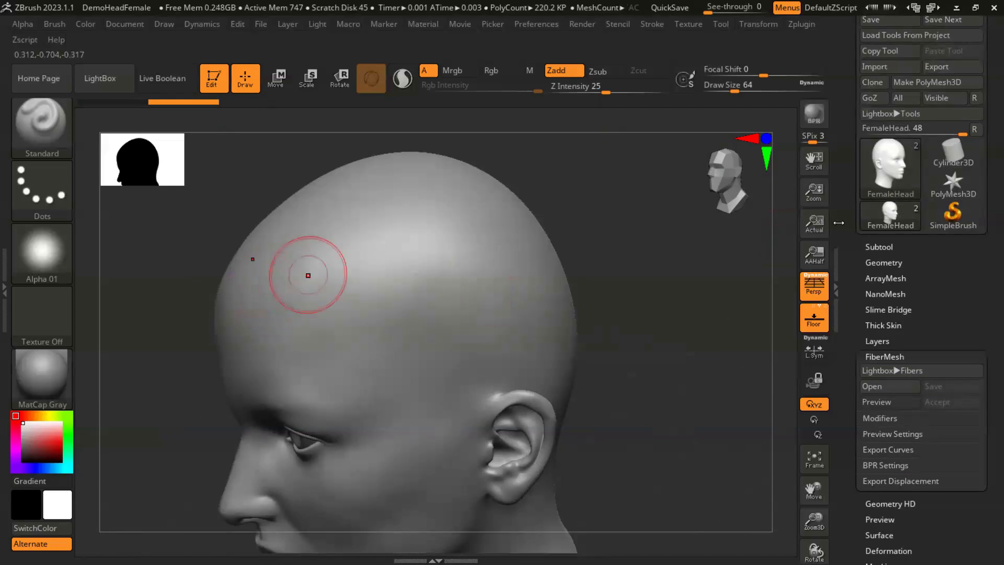
{"action": "left_click", "coordinate": [882, 246]}
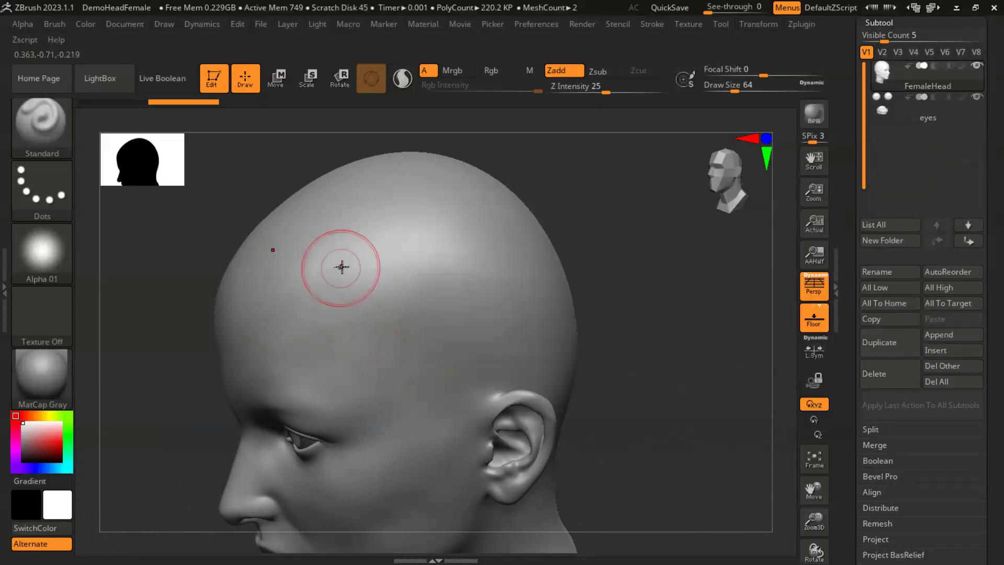
{"action": "mouse_move", "coordinate": [321, 253]}
{"action": "left_mouse_down", "text": "ctrl"}
{"action": "mouse_move", "coordinate": [407, 325]}
{"action": "mouse_move", "coordinate": [461, 314]}
{"action": "mouse_move", "coordinate": [490, 265]}
{"action": "left_mouse_up", "text": "ctrl"}
{"action": "left_click_drag", "start_coordinate": [656, 280], "coordinate": [701, 317]}
{"action": "left_click_drag", "start_coordinate": [588, 303], "coordinate": [686, 330], "text": "ctrl"}
{"action": "mouse_move", "coordinate": [565, 338]}
{"action": "left_mouse_down", "text": "alt"}
{"action": "mouse_move", "coordinate": [636, 348]}
{"action": "mouse_move", "coordinate": [600, 354]}
{"action": "mouse_move", "coordinate": [623, 321]}
{"action": "left_mouse_up", "text": "alt"}
{"action": "key", "text": "ctrl+z"}
- Extend the scalp mask over the temple and above the ear toward the back of the head
{"action": "mouse_move", "coordinate": [235, 241]}
{"action": "left_mouse_down", "text": "ctrl"}
{"action": "mouse_move", "coordinate": [265, 253]}
{"action": "mouse_move", "coordinate": [319, 308]}
{"action": "mouse_move", "coordinate": [427, 298]}
{"action": "left_mouse_up", "text": "ctrl"}
{"action": "left_click_drag", "start_coordinate": [668, 356], "coordinate": [623, 336]}
{"action": "mouse_move", "coordinate": [497, 263]}
{"action": "left_mouse_down", "text": "ctrl"}
{"action": "mouse_move", "coordinate": [347, 208]}
{"action": "mouse_move", "coordinate": [542, 233]}
{"action": "mouse_move", "coordinate": [586, 314]}
{"action": "mouse_move", "coordinate": [684, 303]}
{"action": "left_mouse_up", "text": "ctrl"}
{"action": "left_click_drag", "start_coordinate": [689, 359], "coordinate": [583, 250], "text": "alt"}
{"action": "mouse_move", "coordinate": [336, 239]}
{"action": "left_mouse_down", "text": "ctrl"}
{"action": "mouse_move", "coordinate": [383, 283]}
{"action": "mouse_move", "coordinate": [361, 335]}
{"action": "mouse_move", "coordinate": [426, 254]}
{"action": "mouse_move", "coordinate": [655, 350]}
{"action": "left_mouse_up", "text": "ctrl"}
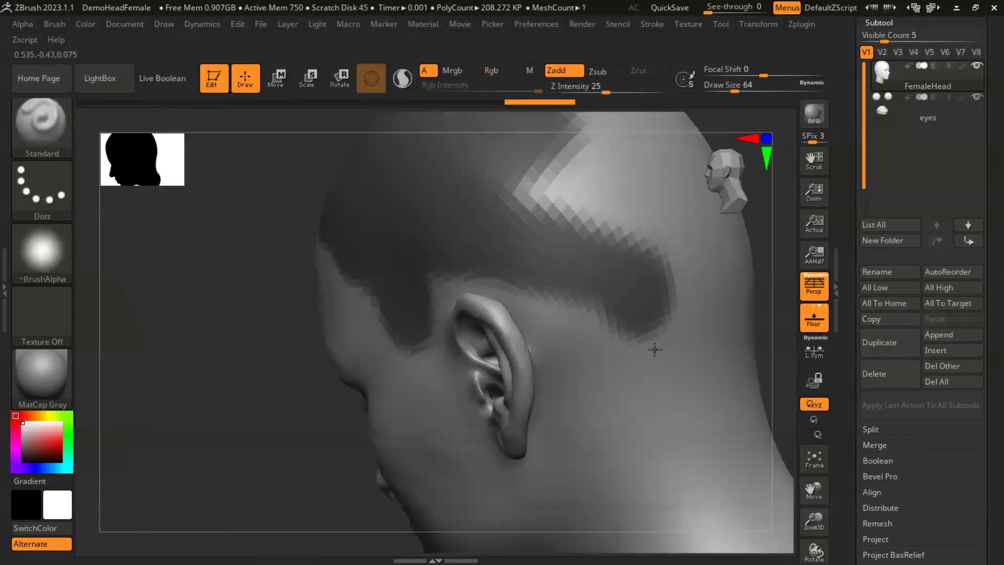
{"action": "left_click_drag", "start_coordinate": [284, 381], "coordinate": [264, 319]}
{"action": "mouse_move", "coordinate": [582, 310]}
{"action": "left_mouse_down"}
{"action": "mouse_move", "coordinate": [489, 292]}
{"action": "mouse_move", "coordinate": [528, 285]}
{"action": "mouse_move", "coordinate": [462, 286]}
{"action": "left_mouse_up"}
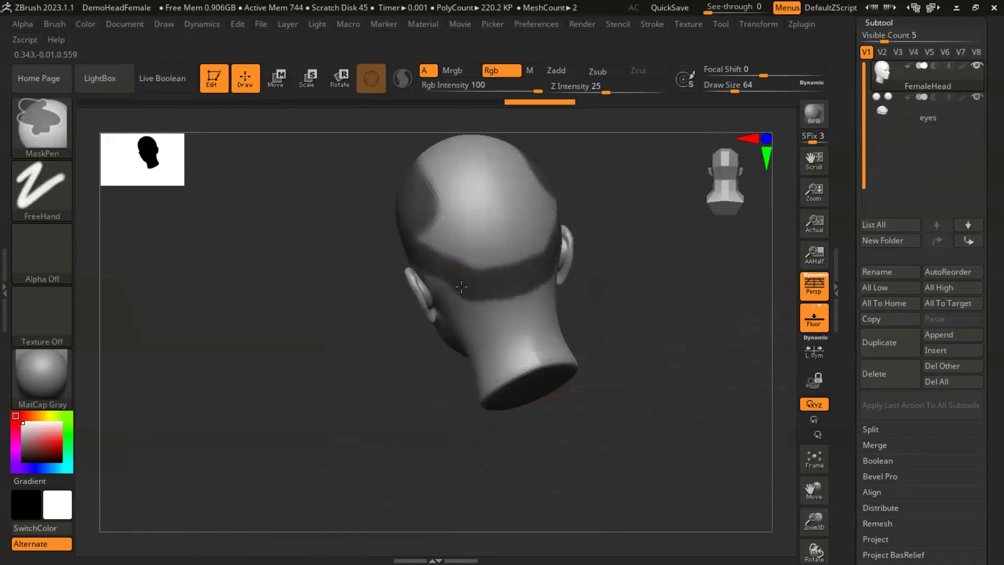
- Undo the last mask stroke and fill the back of the head with mask down to the nape
{"action": "key", "text": "ctrl+z"}
{"action": "key", "text": "ctrl"}
{"action": "left_click_drag", "start_coordinate": [450, 267], "coordinate": [518, 293], "text": "ctrl"}
{"action": "left_click_drag", "start_coordinate": [622, 313], "coordinate": [669, 307]}
{"action": "mouse_move", "coordinate": [513, 279]}
{"action": "left_mouse_down", "text": "ctrl"}
{"action": "mouse_move", "coordinate": [481, 238]}
{"action": "mouse_move", "coordinate": [511, 261]}
{"action": "mouse_move", "coordinate": [488, 261]}
{"action": "mouse_move", "coordinate": [428, 226]}
{"action": "left_mouse_up", "text": "ctrl"}
{"action": "mouse_move", "coordinate": [483, 243]}
{"action": "left_mouse_down", "text": "ctrl"}
{"action": "mouse_move", "coordinate": [493, 186]}
{"action": "mouse_move", "coordinate": [518, 168]}
{"action": "mouse_move", "coordinate": [541, 183]}
{"action": "left_mouse_up", "text": "ctrl"}
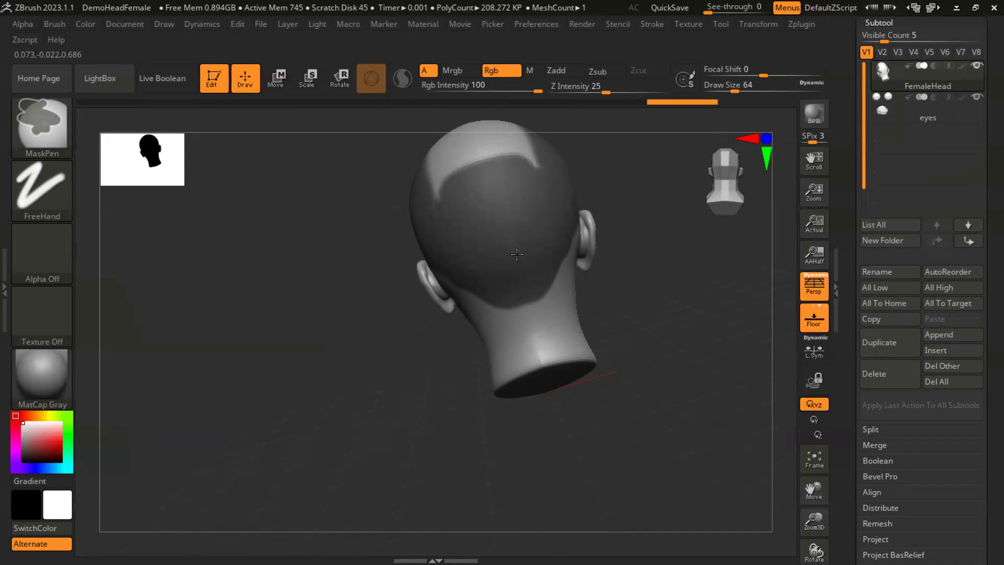
- Mask the remaining unmasked area on the crown so that the whole scalp is covered
{"action": "left_click_drag", "start_coordinate": [657, 323], "coordinate": [717, 392], "text": "alt"}
{"action": "mouse_move", "coordinate": [460, 280]}
{"action": "left_mouse_down", "text": "ctrl"}
{"action": "mouse_move", "coordinate": [510, 235]}
{"action": "mouse_move", "coordinate": [488, 244]}
{"action": "left_mouse_up", "text": "ctrl"}
{"action": "left_click_drag", "start_coordinate": [620, 253], "coordinate": [636, 314], "text": "alt"}
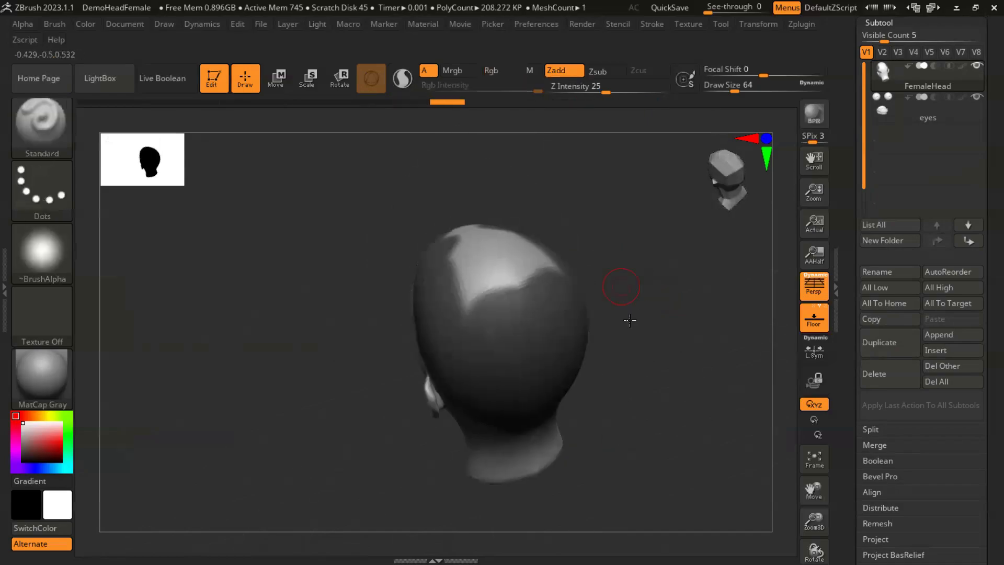
{"action": "left_click_drag", "start_coordinate": [620, 281], "coordinate": [636, 340]}
{"action": "mouse_move", "coordinate": [455, 202]}
{"action": "left_mouse_down", "text": "ctrl"}
{"action": "mouse_move", "coordinate": [499, 245]}
{"action": "mouse_move", "coordinate": [486, 282]}
{"action": "mouse_move", "coordinate": [530, 265]}
{"action": "mouse_move", "coordinate": [523, 299]}
{"action": "left_mouse_up", "text": "ctrl"}
{"action": "mouse_move", "coordinate": [632, 333]}
{"action": "left_mouse_down"}
{"action": "mouse_move", "coordinate": [646, 283]}
{"action": "mouse_move", "coordinate": [672, 326]}
{"action": "mouse_move", "coordinate": [646, 246]}
{"action": "mouse_move", "coordinate": [441, 260]}
{"action": "mouse_move", "coordinate": [497, 304]}
{"action": "left_mouse_up"}
{"action": "mouse_move", "coordinate": [586, 314]}
{"action": "left_mouse_down"}
{"action": "mouse_move", "coordinate": [654, 327]}
{"action": "mouse_move", "coordinate": [686, 357]}
{"action": "left_mouse_up"}
{"action": "mouse_move", "coordinate": [686, 357]}
{"action": "left_mouse_down", "text": "alt"}
{"action": "mouse_move", "coordinate": [607, 269]}
{"action": "mouse_move", "coordinate": [628, 337]}
{"action": "mouse_move", "coordinate": [515, 311]}
{"action": "left_mouse_up", "text": "alt"}
- Reduce the draw size to about 25 and refine the mask's hairline along the nape
{"action": "key", "text": "s"}
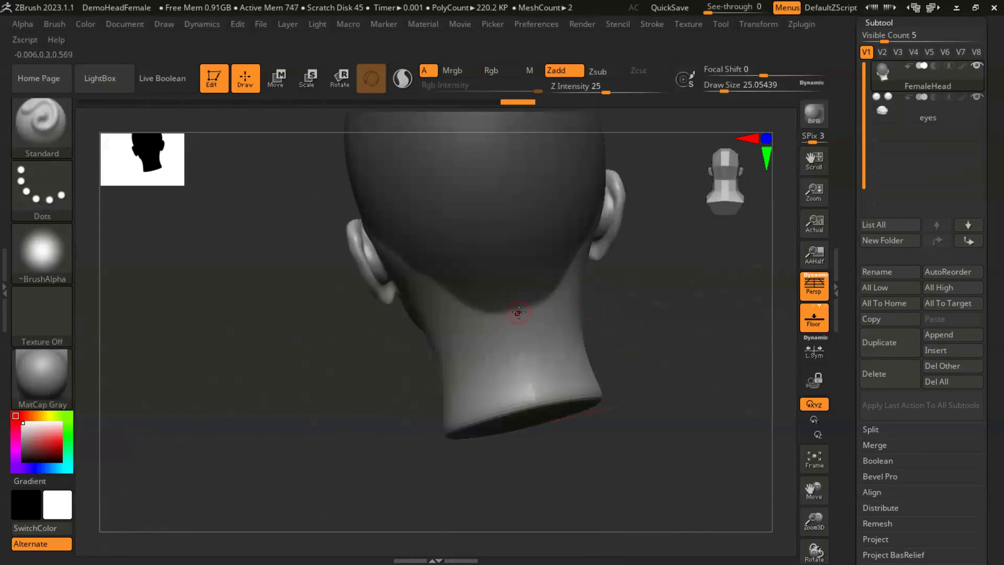
{"action": "left_click_drag", "start_coordinate": [511, 311], "coordinate": [519, 311], "text": "ctrl"}
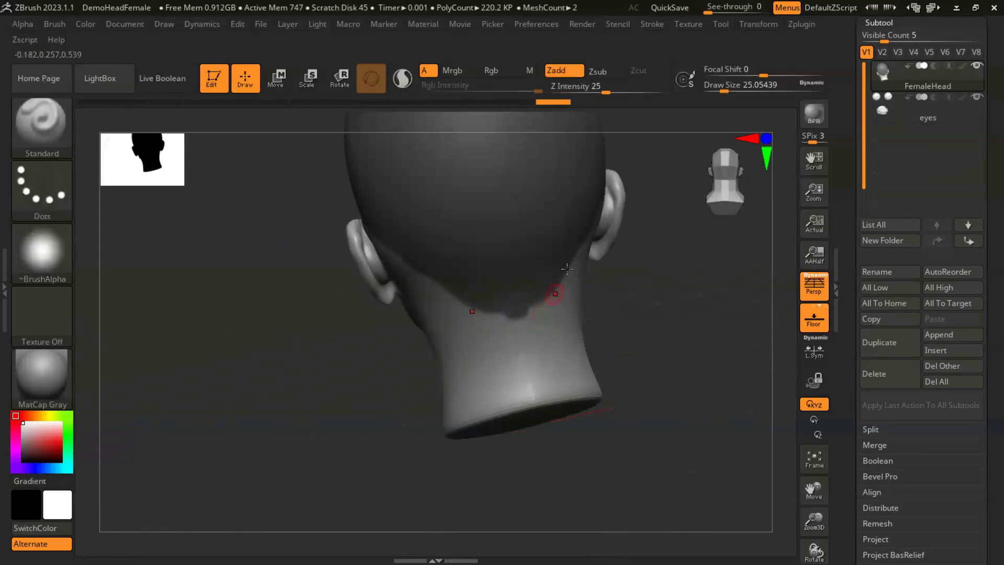
{"action": "left_click_drag", "start_coordinate": [562, 278], "coordinate": [544, 298], "text": "ctrl"}
{"action": "key", "text": "ctrl+z"}
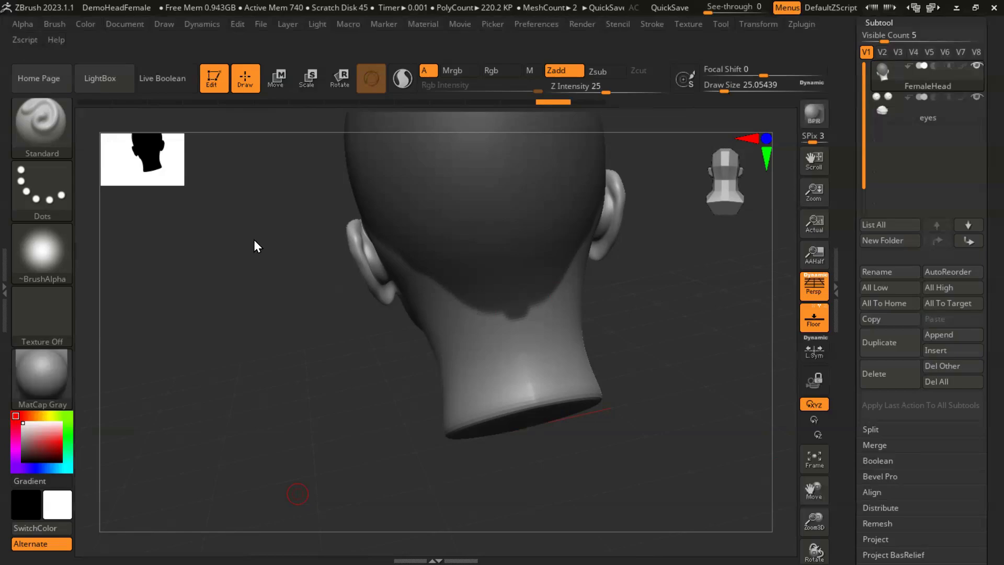
{"action": "key", "text": "ctrl"}
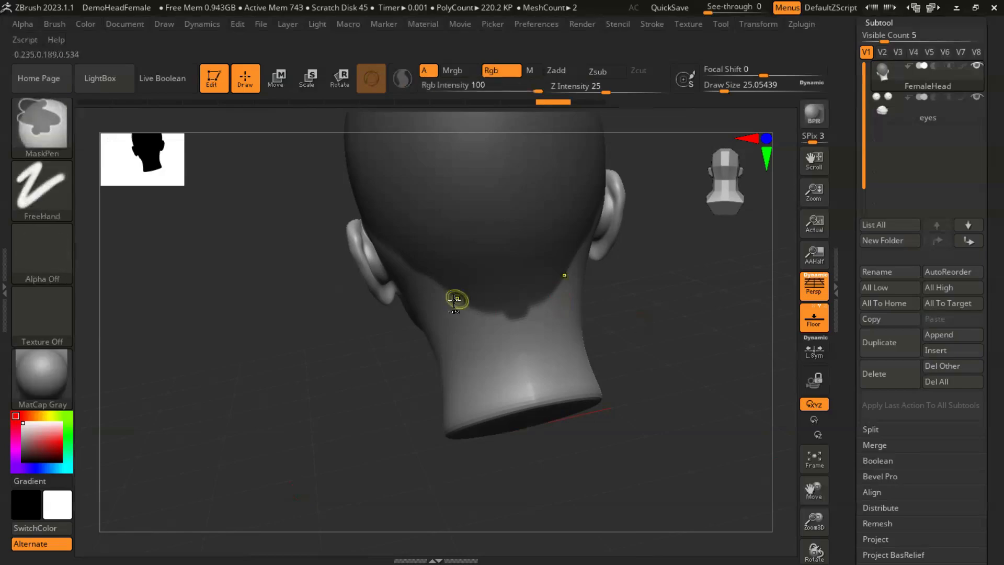
{"action": "left_click_drag", "start_coordinate": [453, 301], "coordinate": [515, 328], "text": "ctrl"}
{"action": "left_click_drag", "start_coordinate": [556, 290], "coordinate": [533, 317], "text": "ctrl+alt"}
- Extend the mask down to the top of the ear and shape the sideburn in front of it
{"action": "mouse_move", "coordinate": [629, 321]}
{"action": "left_mouse_down"}
{"action": "mouse_move", "coordinate": [656, 331]}
{"action": "mouse_move", "coordinate": [629, 293]}
{"action": "mouse_move", "coordinate": [652, 338]}
{"action": "mouse_move", "coordinate": [691, 341]}
{"action": "mouse_move", "coordinate": [689, 370]}
{"action": "mouse_move", "coordinate": [697, 366]}
{"action": "left_mouse_up"}
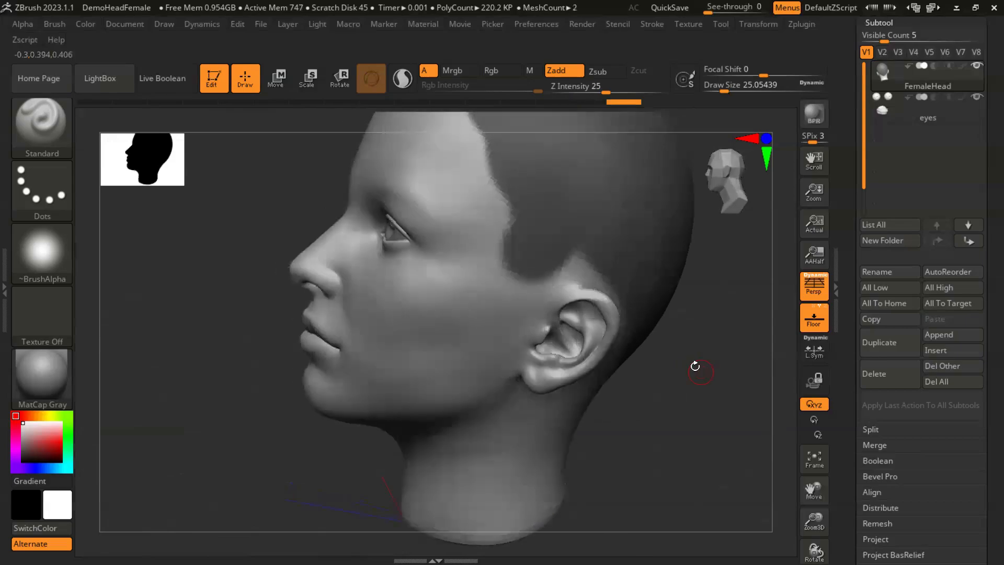
{"action": "key", "text": "ctrl"}
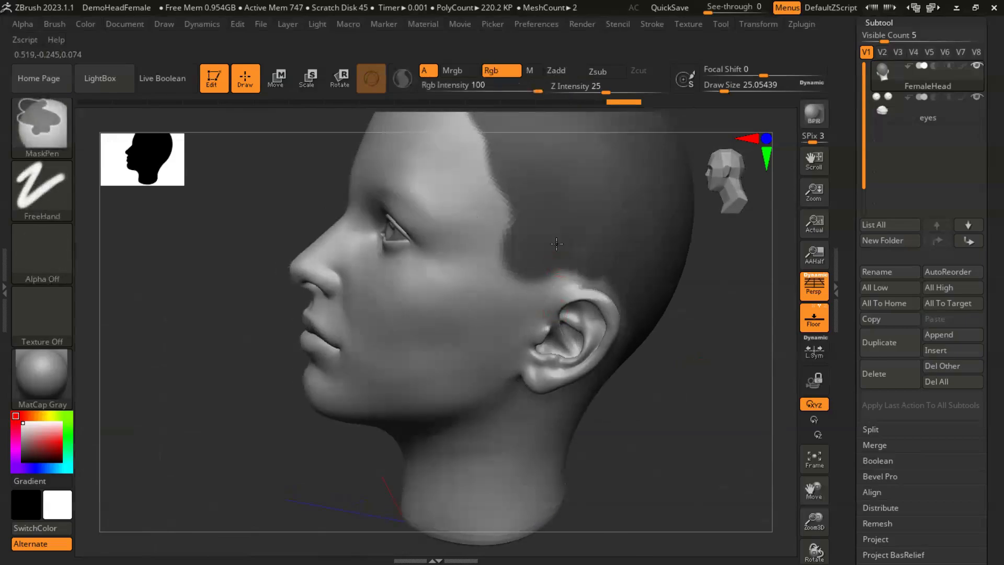
{"action": "left_click_drag", "start_coordinate": [617, 287], "coordinate": [634, 309], "text": "ctrl"}
{"action": "left_click_drag", "start_coordinate": [697, 388], "coordinate": [704, 372]}
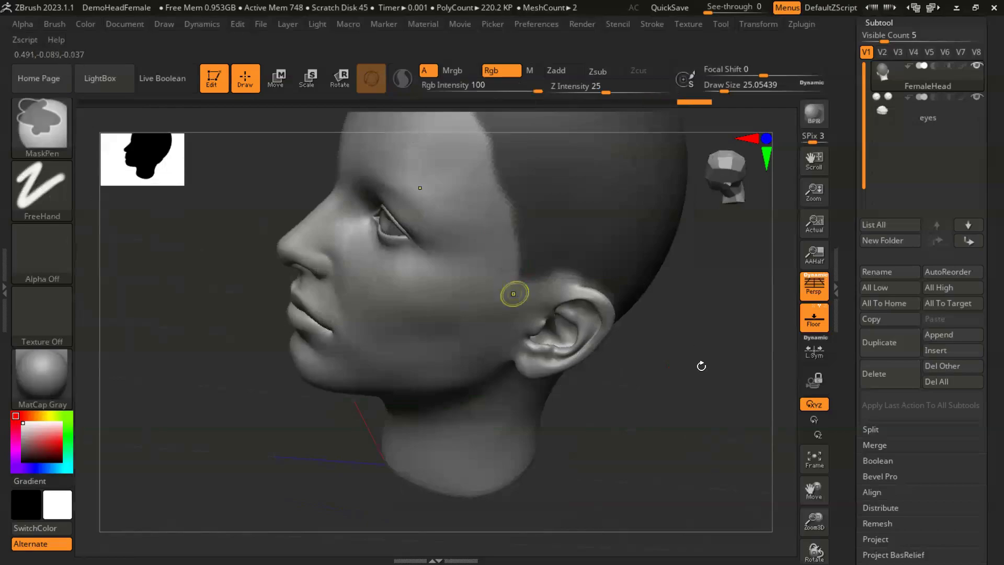
{"action": "left_click_drag", "start_coordinate": [701, 363], "coordinate": [699, 314]}
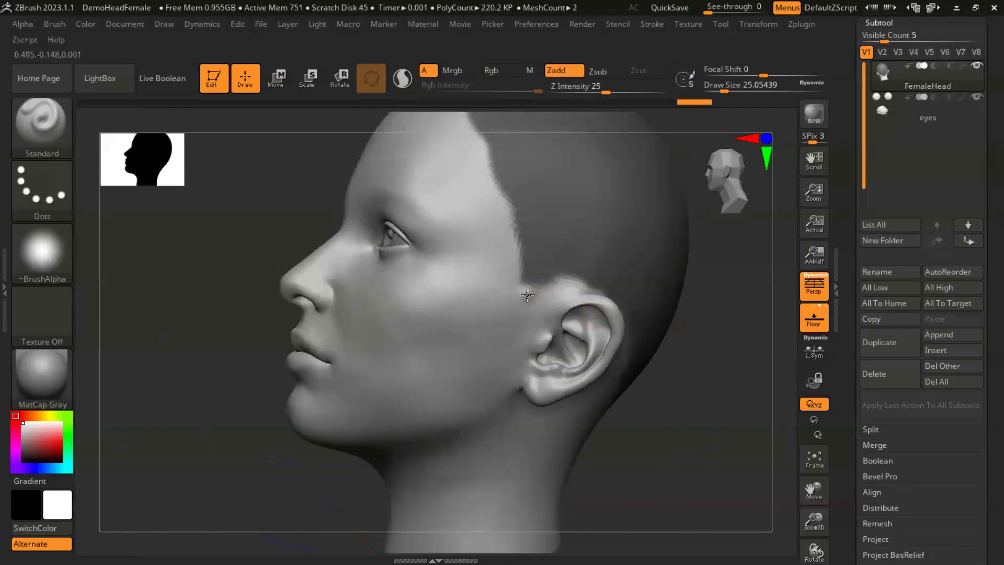
{"action": "key", "text": "ctrl"}
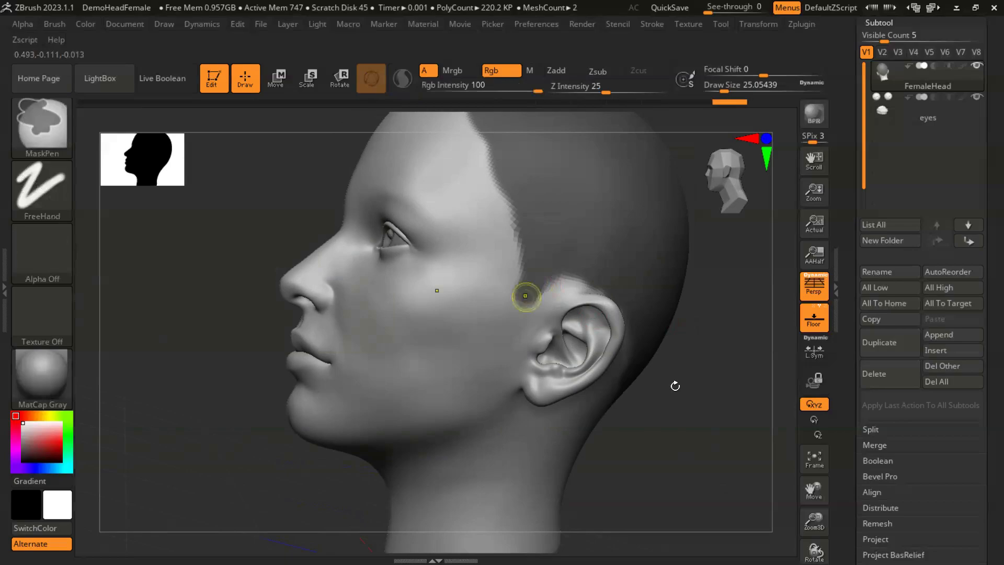
{"action": "left_click_drag", "start_coordinate": [674, 387], "coordinate": [674, 380]}
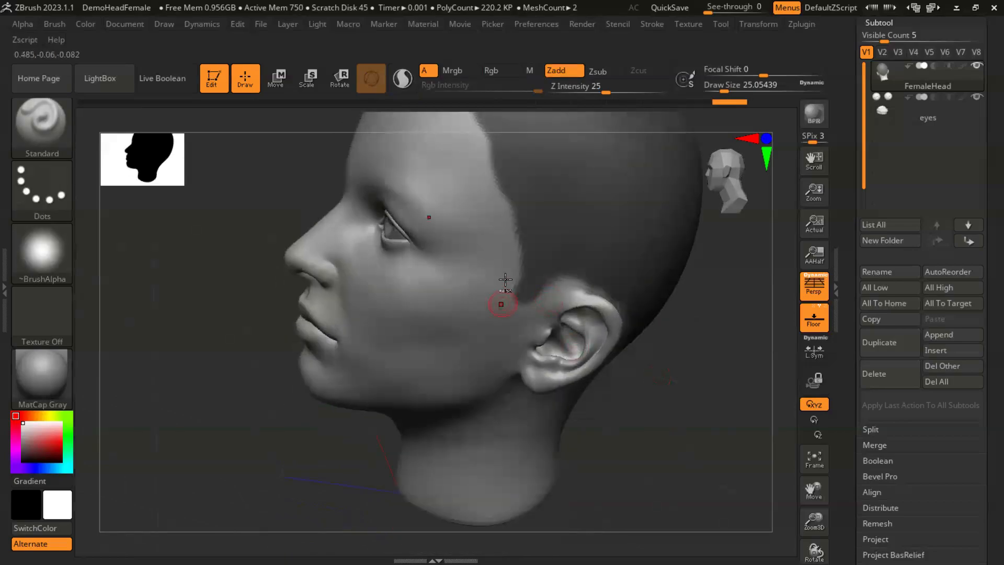
- Touch up the sideburn's front mask edge, undoing the stray dab beside it
{"action": "key", "text": "ctrl"}
{"action": "left_click", "coordinate": [506, 287], "text": "ctrl"}
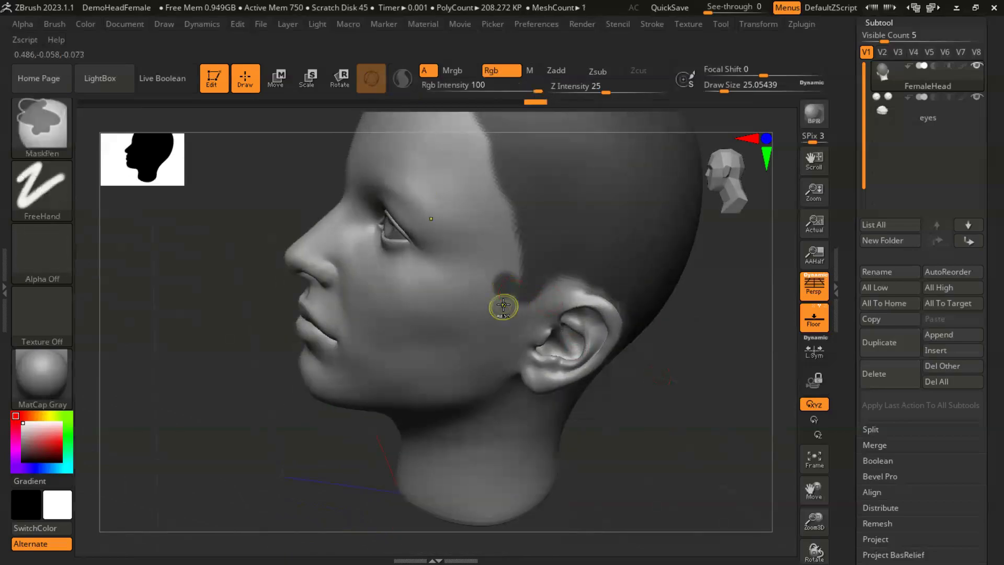
{"action": "key", "text": "ctrl+z"}
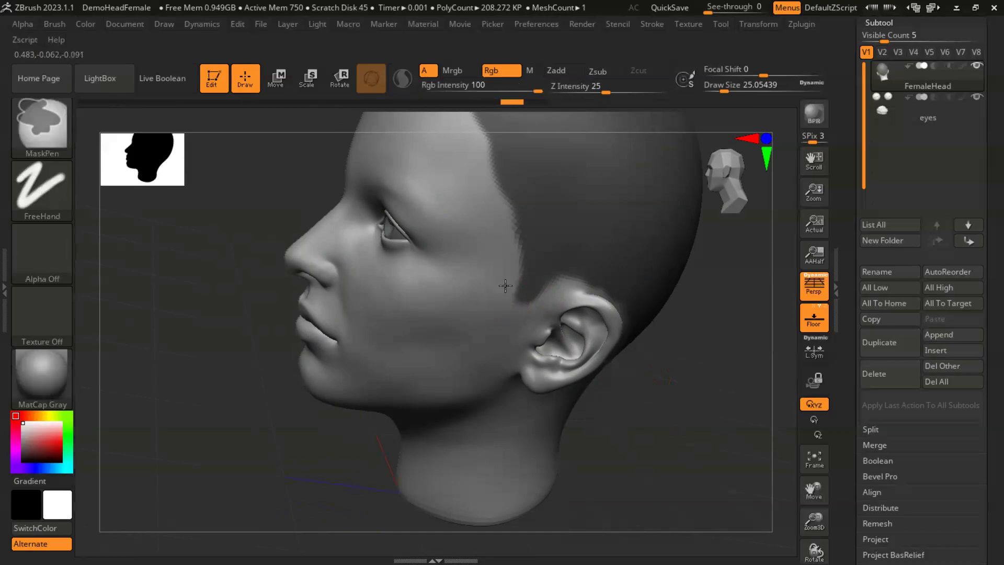
{"action": "left_click", "coordinate": [510, 271], "text": "ctrl"}
{"action": "left_click_drag", "start_coordinate": [683, 345], "coordinate": [702, 407]}
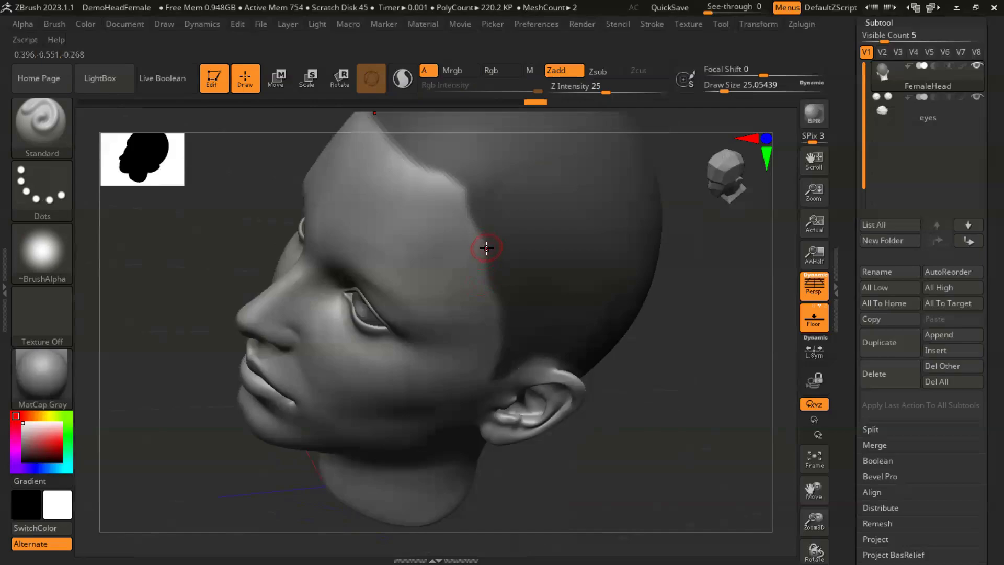
- Reshape the mask edge at the temple into a smoother, slightly receded hairline
{"action": "key", "text": "ctrl"}
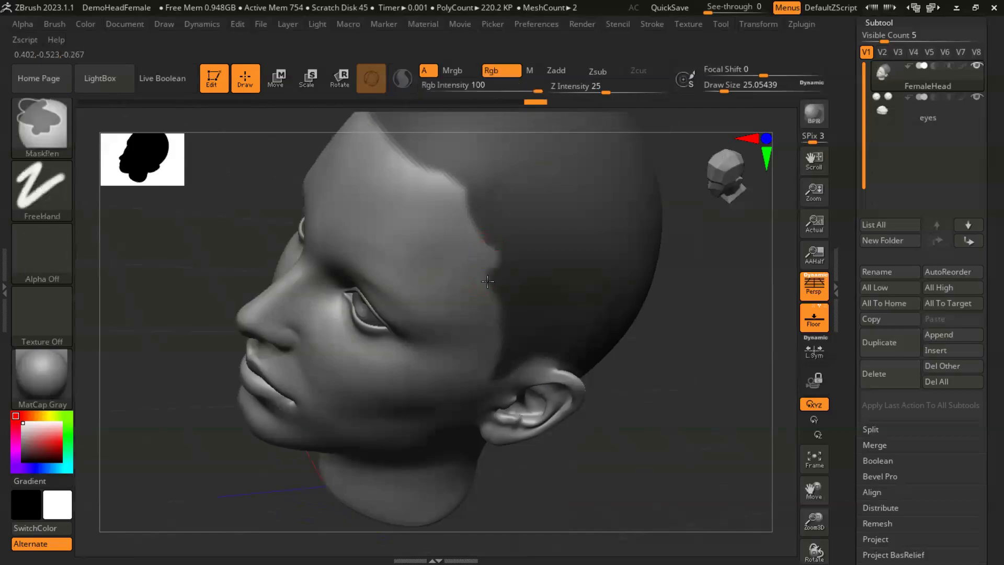
{"action": "mouse_move", "coordinate": [487, 286]}
{"action": "left_mouse_down", "text": "ctrl+alt"}
{"action": "mouse_move", "coordinate": [500, 240]}
{"action": "mouse_move", "coordinate": [479, 240]}
{"action": "left_mouse_up", "text": "ctrl+alt"}
{"action": "mouse_move", "coordinate": [677, 380]}
{"action": "left_mouse_down"}
{"action": "mouse_move", "coordinate": [660, 355]}
{"action": "mouse_move", "coordinate": [688, 300]}
{"action": "mouse_move", "coordinate": [698, 337]}
{"action": "mouse_move", "coordinate": [681, 343]}
{"action": "left_mouse_up"}
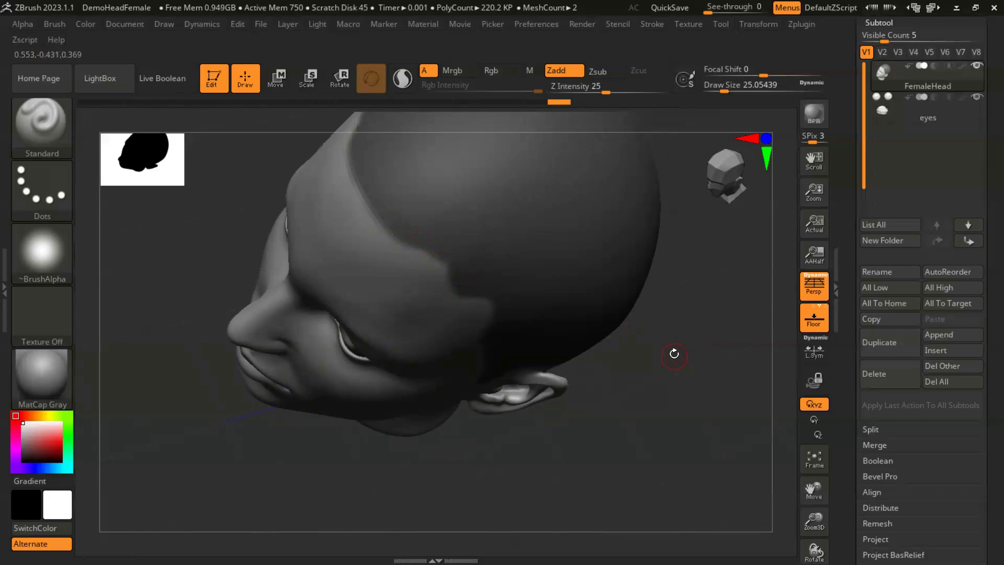
{"action": "left_click_drag", "start_coordinate": [669, 373], "coordinate": [517, 318]}
{"action": "key", "text": "ctrl"}
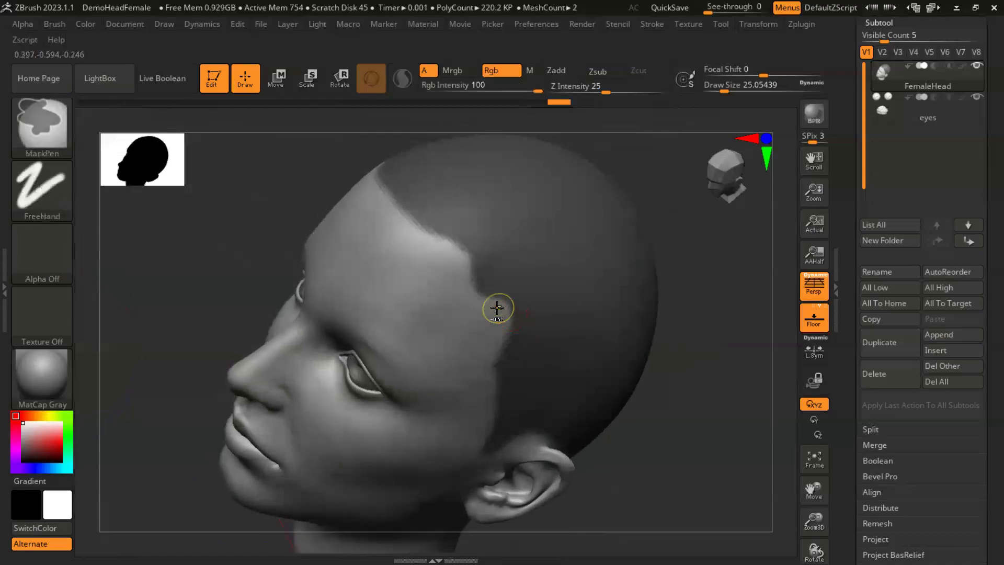
{"action": "mouse_move", "coordinate": [708, 393]}
{"action": "left_mouse_down"}
{"action": "mouse_move", "coordinate": [695, 355]}
{"action": "mouse_move", "coordinate": [684, 350]}
{"action": "mouse_move", "coordinate": [706, 366]}
{"action": "mouse_move", "coordinate": [617, 325]}
{"action": "mouse_move", "coordinate": [682, 389]}
{"action": "mouse_move", "coordinate": [581, 246]}
{"action": "left_mouse_up"}
- Clean up the mask edge behind the ear and down to the pointed hairline at the nape
{"action": "left_click_drag", "start_coordinate": [682, 329], "coordinate": [362, 346]}
{"action": "left_click_drag", "start_coordinate": [293, 216], "coordinate": [511, 253]}
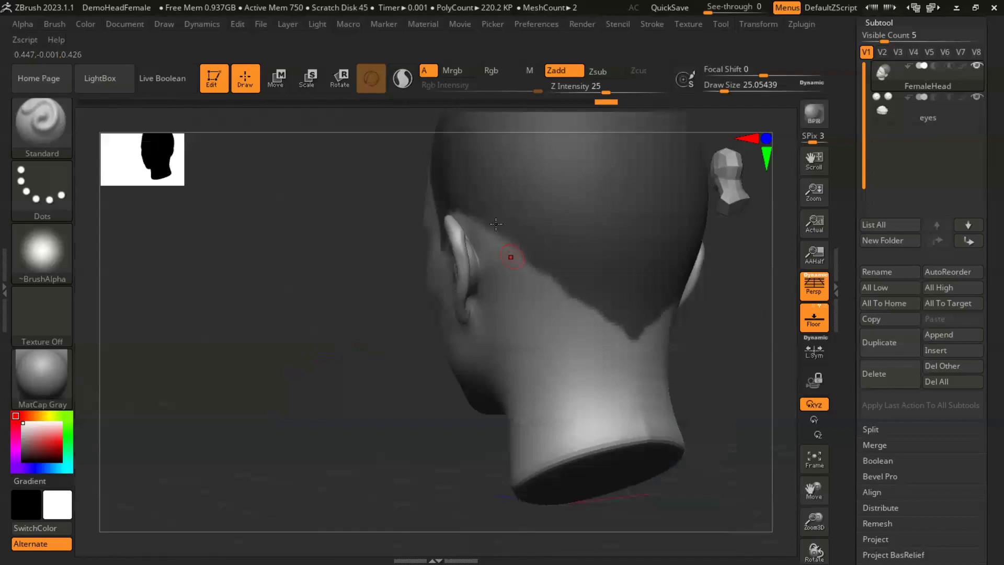
{"action": "key", "text": "ctrl"}
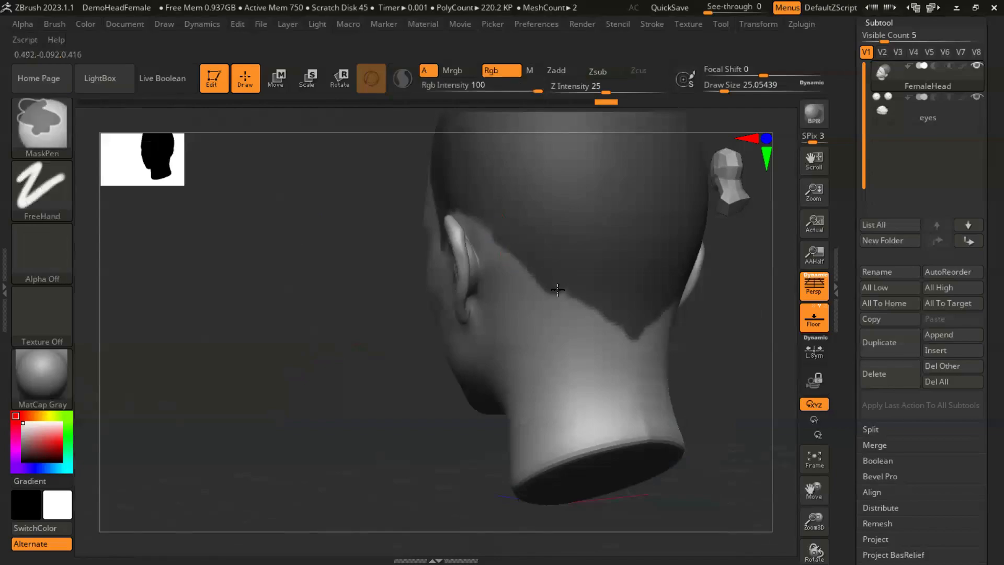
{"action": "left_click_drag", "start_coordinate": [561, 293], "coordinate": [628, 326], "text": "ctrl"}
{"action": "left_click_drag", "start_coordinate": [679, 352], "coordinate": [514, 268]}
{"action": "key", "text": "ctrl"}
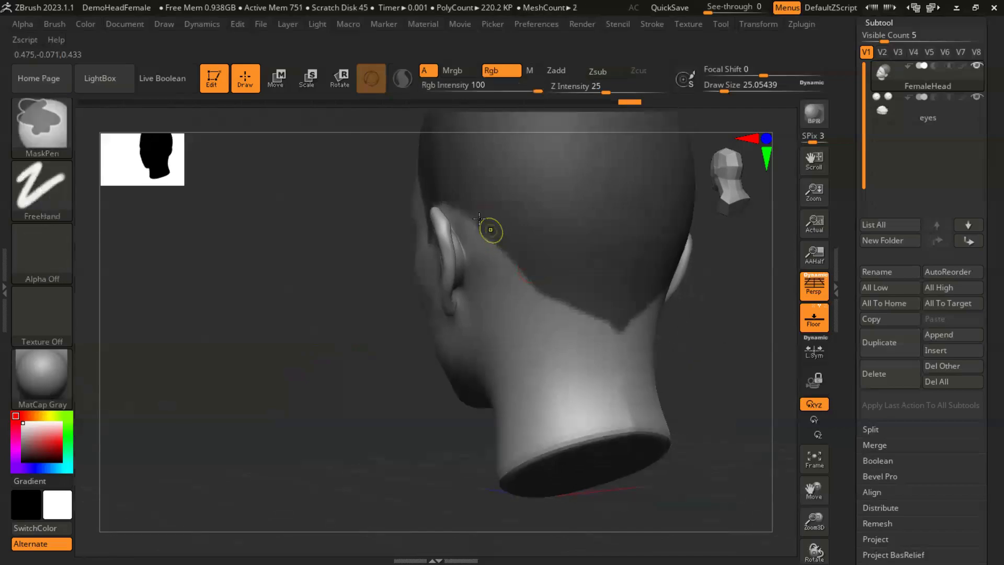
{"action": "left_click_drag", "start_coordinate": [677, 332], "coordinate": [515, 327]}
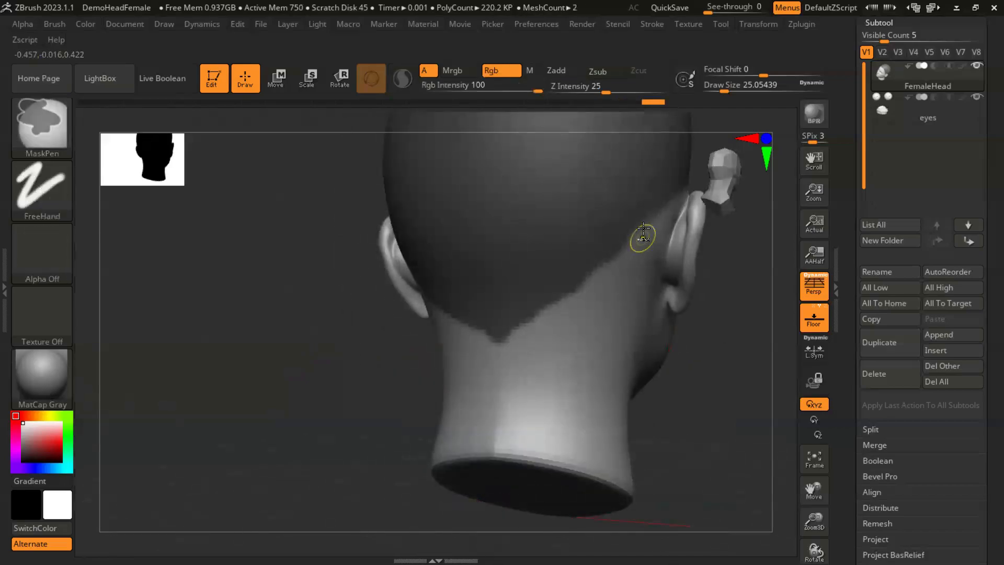
- Smooth the remaining mask edge running from behind the ear to the tip of the nape hairline
{"action": "mouse_move", "coordinate": [638, 230]}
{"action": "left_mouse_down", "text": "ctrl"}
{"action": "mouse_move", "coordinate": [575, 296]}
{"action": "mouse_move", "coordinate": [500, 330]}
{"action": "left_mouse_up", "text": "ctrl"}
{"action": "mouse_move", "coordinate": [695, 370]}
{"action": "left_mouse_down"}
{"action": "mouse_move", "coordinate": [753, 408]}
{"action": "mouse_move", "coordinate": [700, 398]}
{"action": "mouse_move", "coordinate": [683, 363]}
{"action": "mouse_move", "coordinate": [643, 325]}
{"action": "mouse_move", "coordinate": [687, 377]}
{"action": "left_mouse_up"}
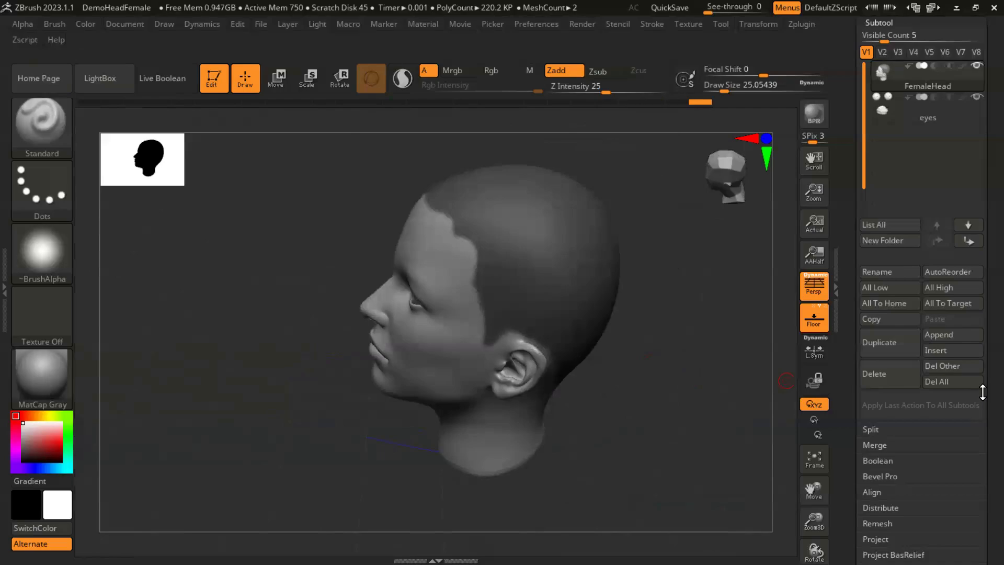
- Extract the masked scalp as a separate subtool with a thickness of 0 and accept it
{"action": "left_click_drag", "start_coordinate": [983, 381], "coordinate": [949, 270]}
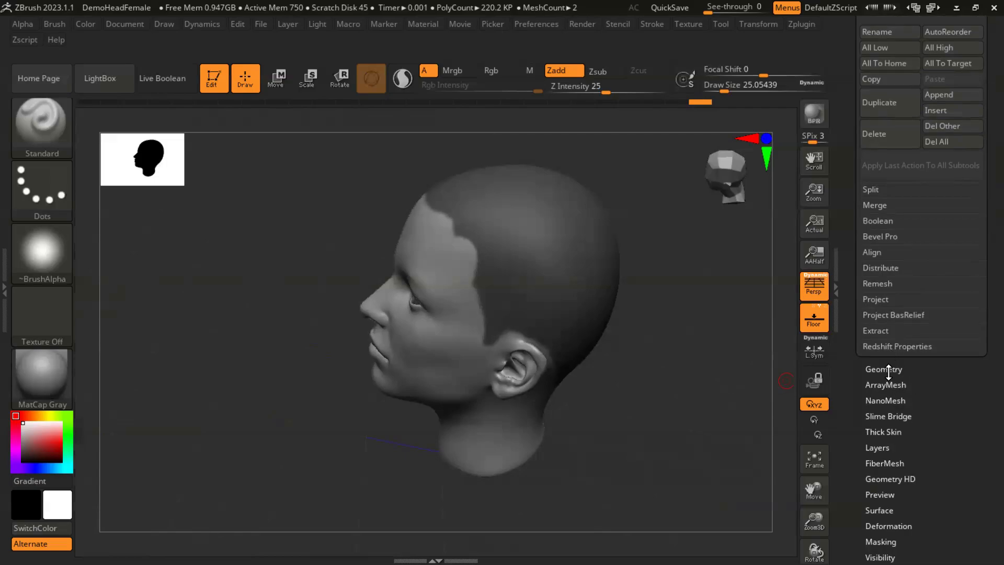
{"action": "left_click", "coordinate": [876, 330]}
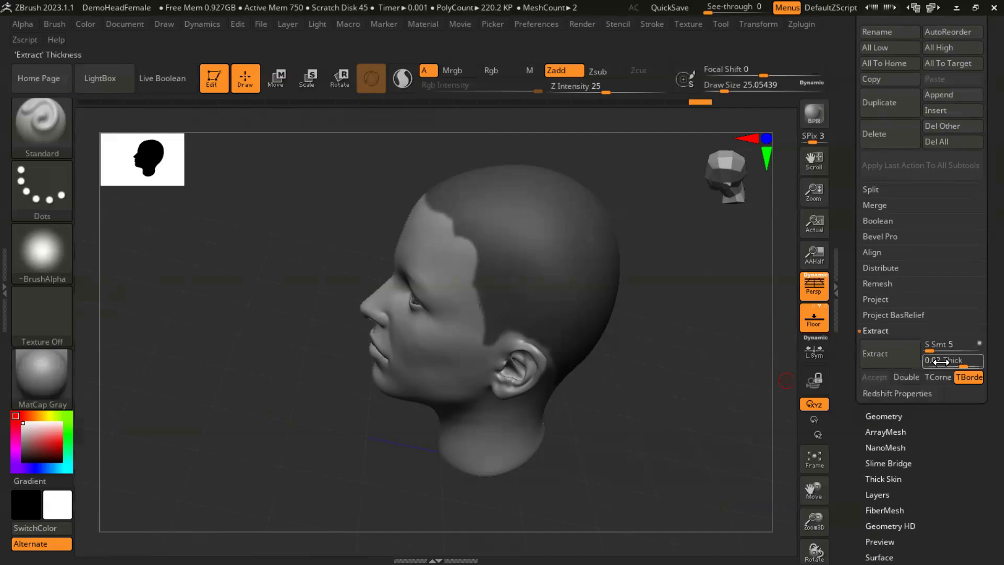
{"action": "left_click", "coordinate": [948, 359]}
{"action": "key", "text": "Return"}
{"action": "left_click", "coordinate": [890, 353]}
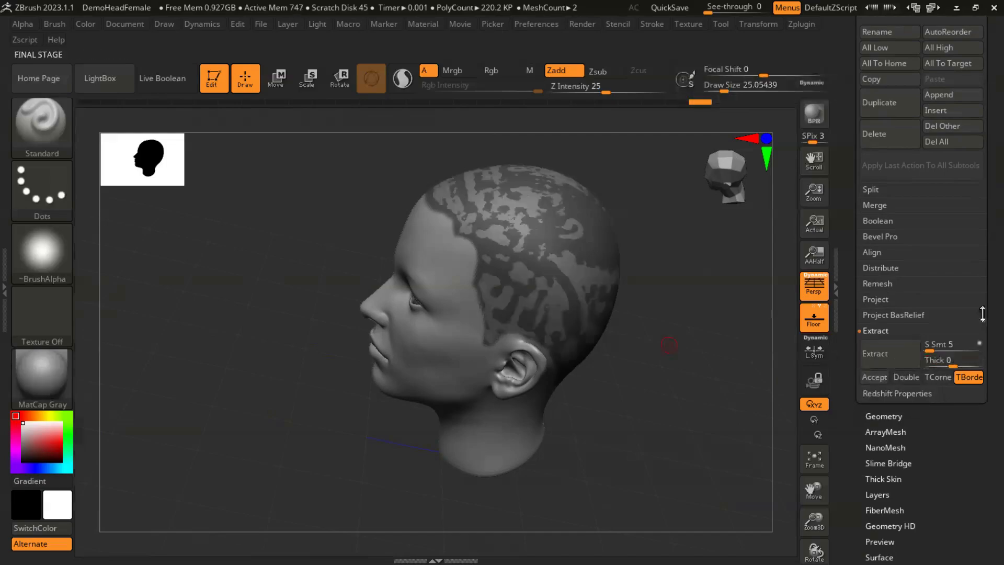
{"action": "mouse_move", "coordinate": [983, 253]}
{"action": "left_mouse_down"}
{"action": "mouse_move", "coordinate": [982, 307]}
{"action": "mouse_move", "coordinate": [983, 265]}
{"action": "left_mouse_up"}
{"action": "left_click", "coordinate": [875, 389]}
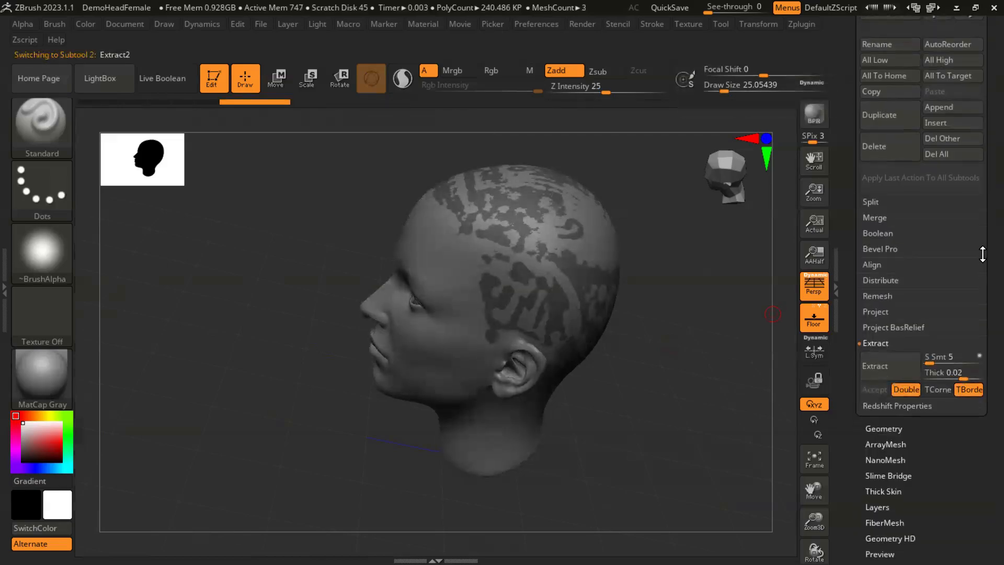
- Show the extracted scalp subtool and hide the FemaleHead subtool
{"action": "left_click", "coordinate": [977, 334]}
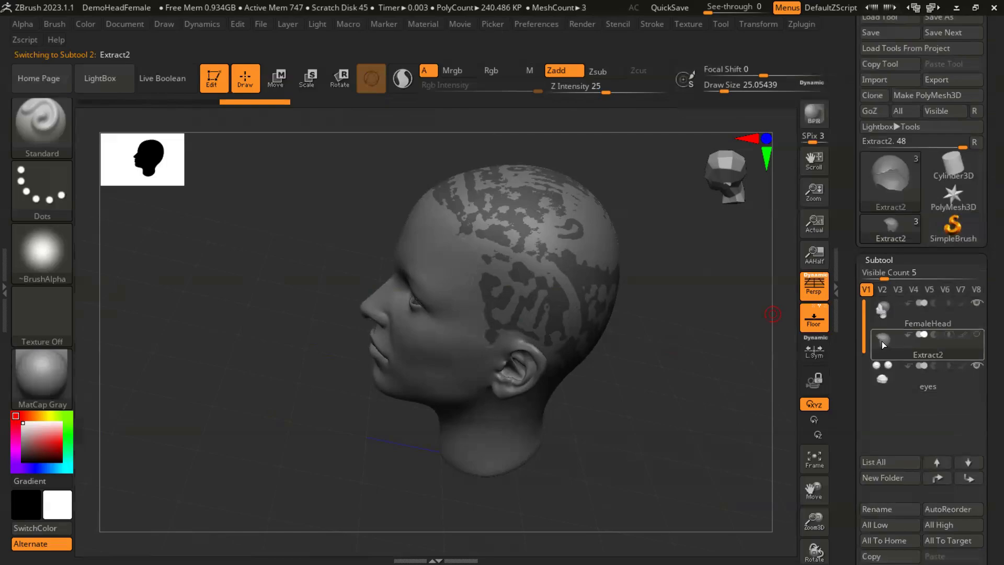
{"action": "left_click", "coordinate": [977, 303]}
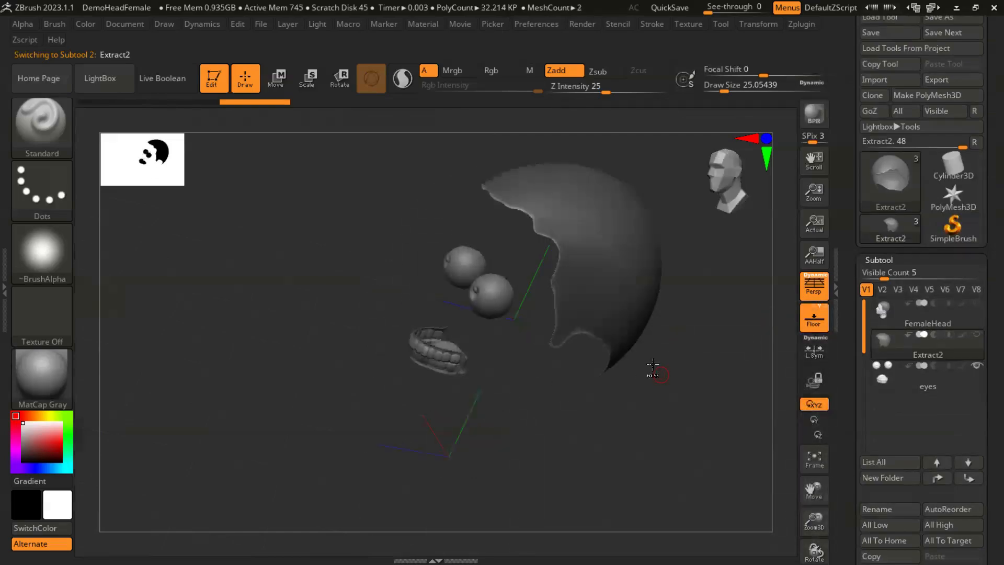
{"action": "left_click_drag", "start_coordinate": [680, 374], "coordinate": [622, 362]}
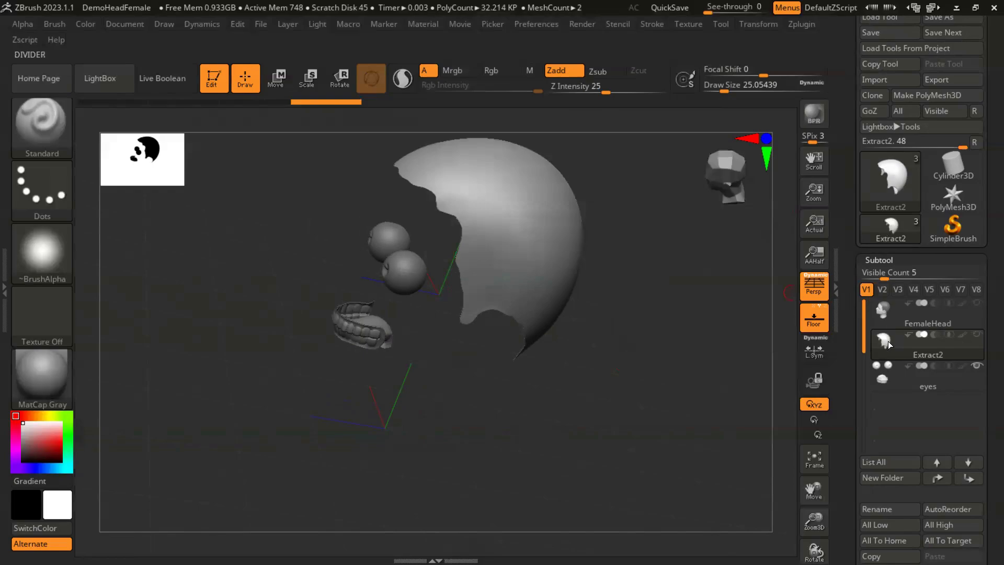
- Generate a FiberMesh preview on the extracted scalp and inspect it from the front
{"action": "scroll", "coordinate": [982, 253], "scroll_direction": "down", "scroll_amount": 3}
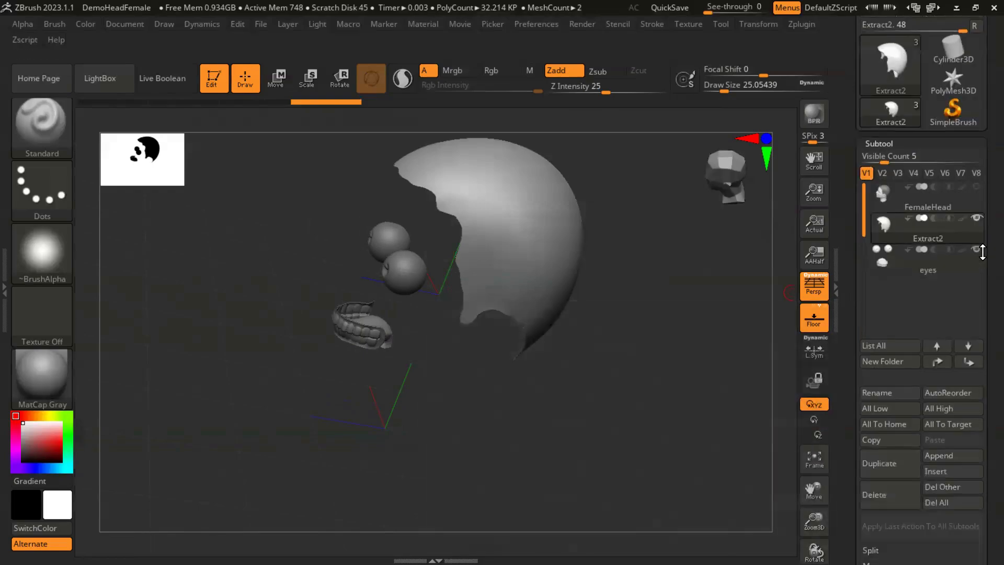
{"action": "scroll", "coordinate": [983, 252], "scroll_direction": "down", "scroll_amount": 10}
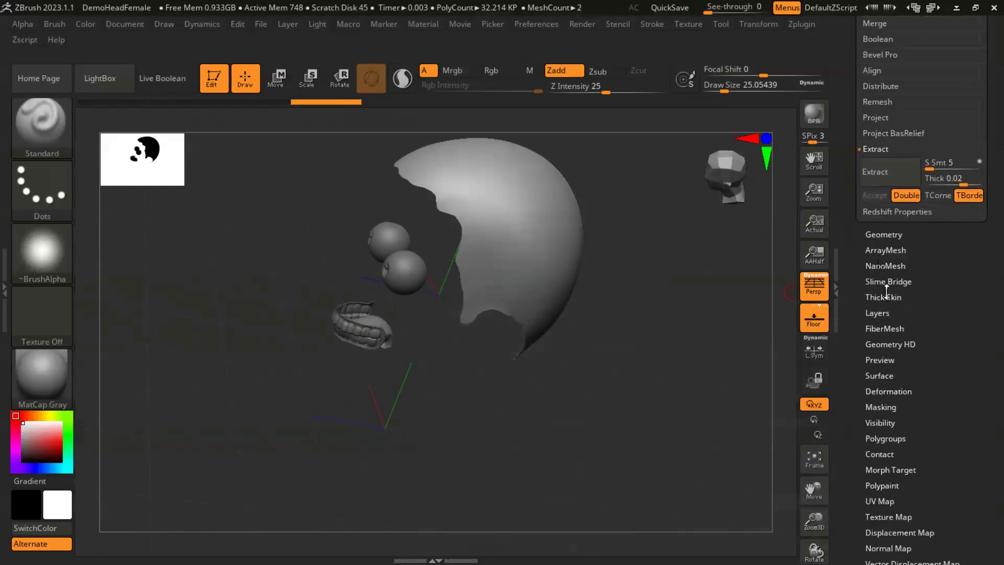
{"action": "scroll", "coordinate": [983, 313], "scroll_direction": "down", "scroll_amount": 2}
{"action": "left_click", "coordinate": [871, 285]}
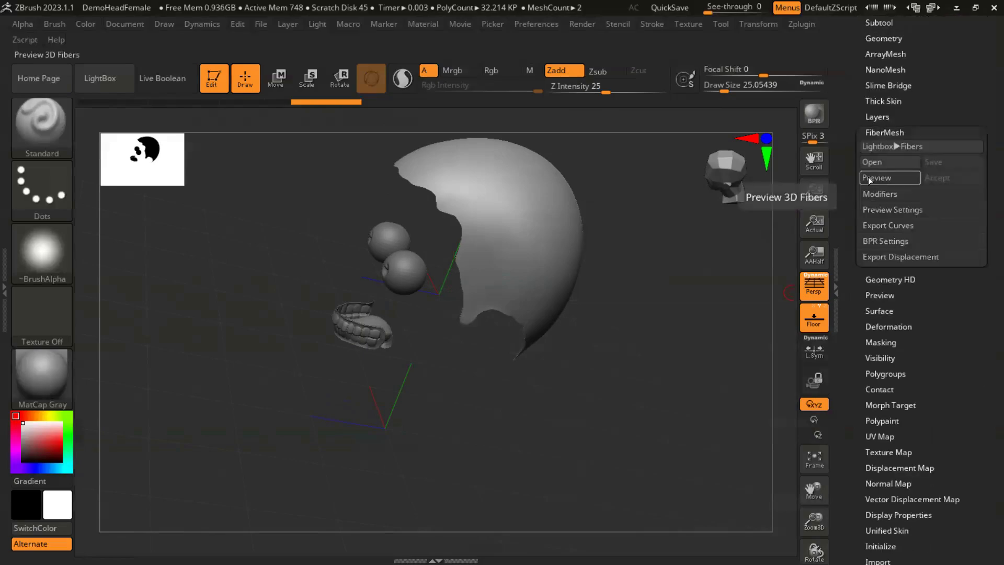
{"action": "left_click", "coordinate": [868, 177]}
{"action": "left_click_drag", "start_coordinate": [635, 312], "coordinate": [758, 319]}
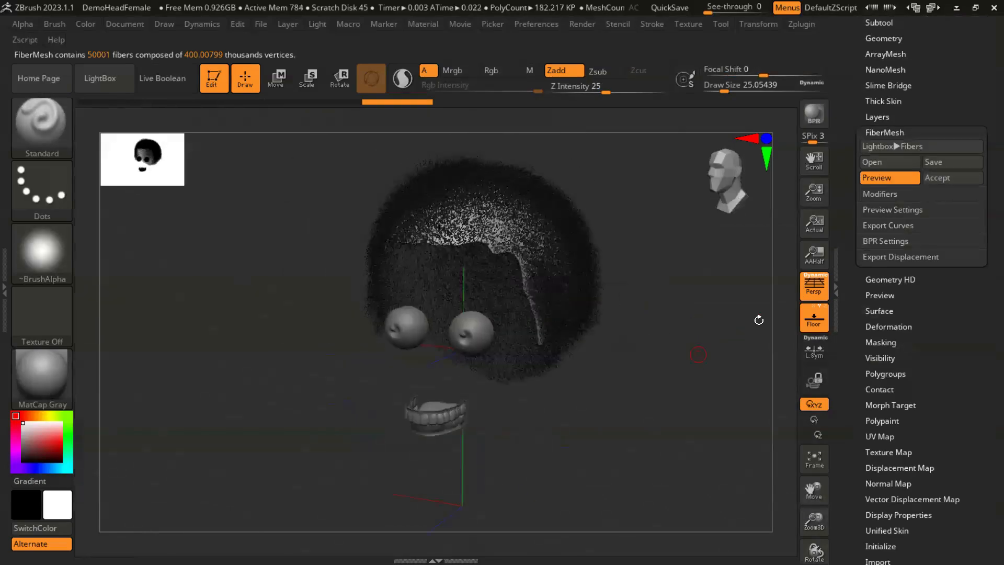
- Set the fibers' gravity to 0 in the FiberMesh modifiers
{"action": "left_click", "coordinate": [887, 194]}
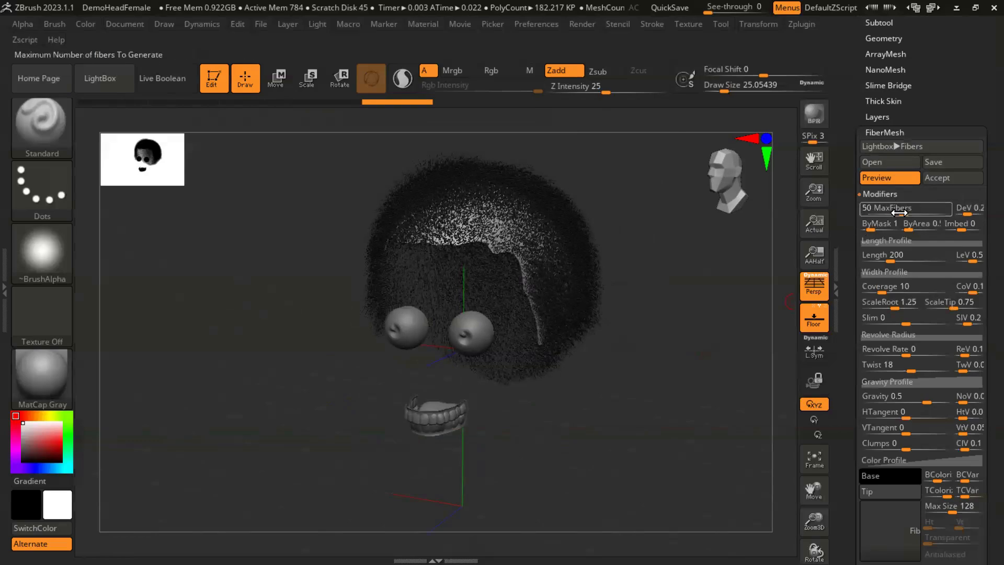
{"action": "left_click_drag", "start_coordinate": [660, 322], "coordinate": [662, 270], "text": "alt"}
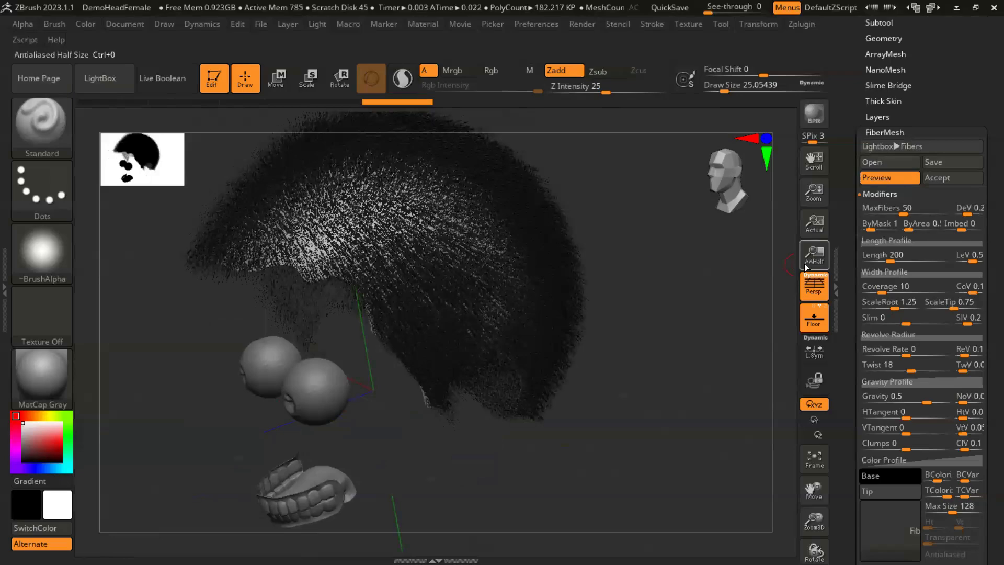
{"action": "mouse_move", "coordinate": [901, 395]}
{"action": "left_mouse_down"}
{"action": "mouse_move", "coordinate": [888, 390]}
{"action": "mouse_move", "coordinate": [904, 393]}
{"action": "left_mouse_up"}
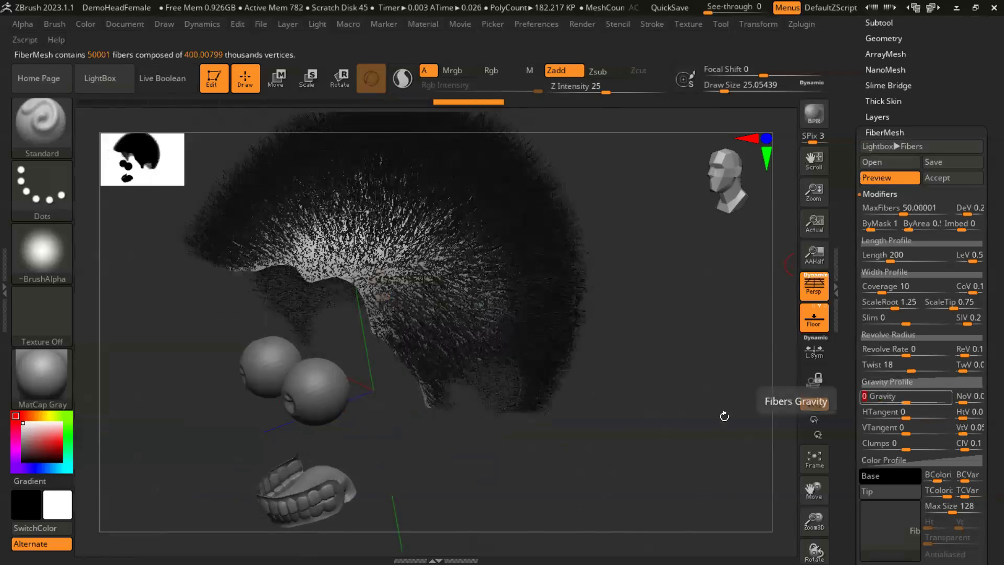
{"action": "left_click_drag", "start_coordinate": [663, 374], "coordinate": [787, 304]}
- Set the fiber length to 400 and check the hair up close around the hairline
{"action": "left_click", "coordinate": [883, 255]}
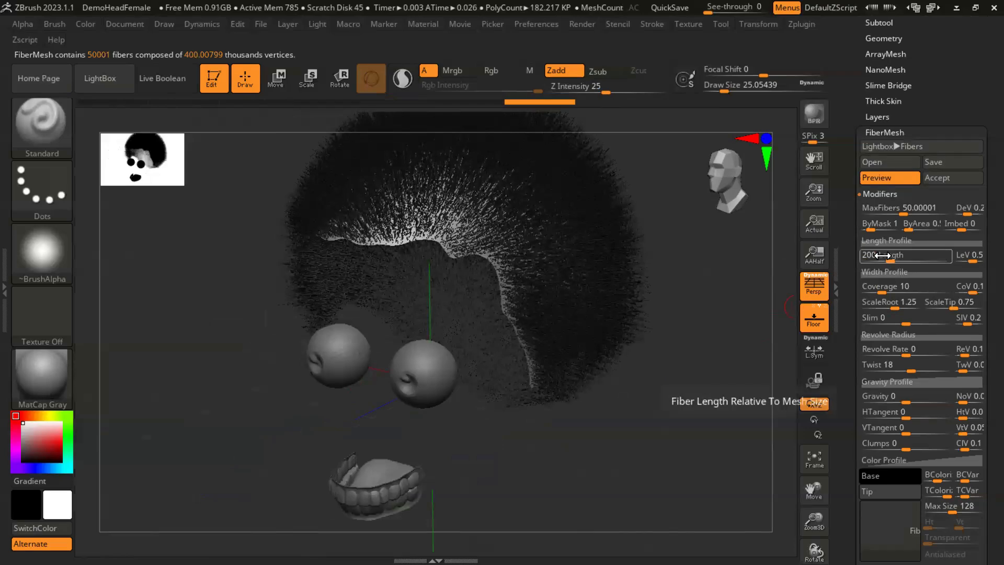
{"action": "type", "text": "4"}
{"action": "key", "text": "Return"}
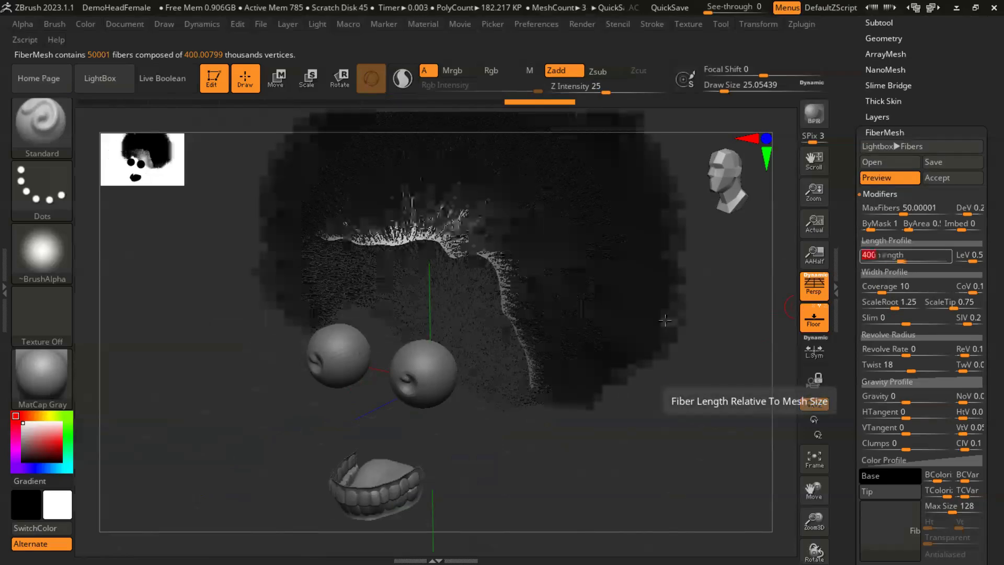
{"action": "left_click_drag", "start_coordinate": [709, 389], "coordinate": [661, 362], "text": "alt"}
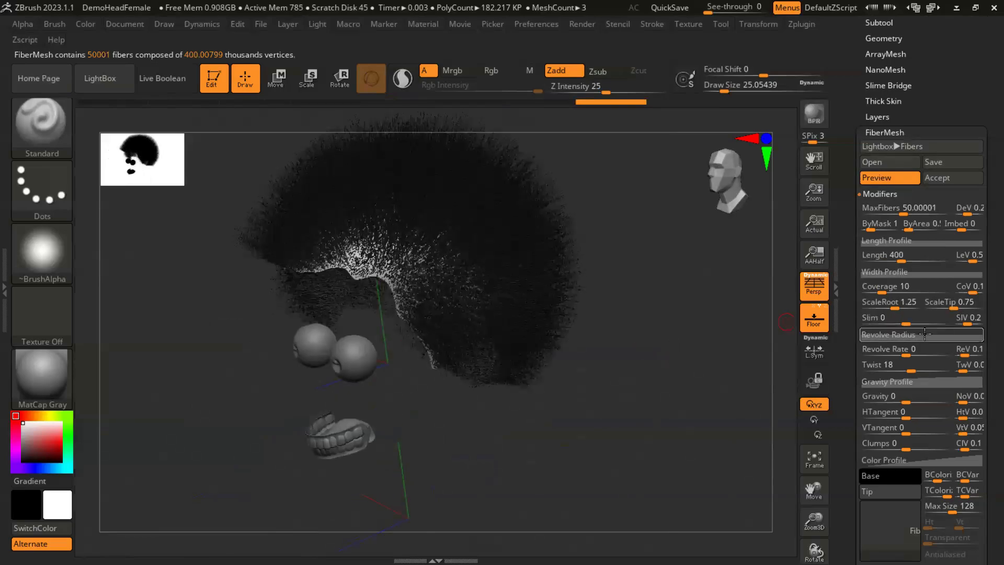
{"action": "left_click_drag", "start_coordinate": [645, 325], "coordinate": [680, 365], "text": "alt"}
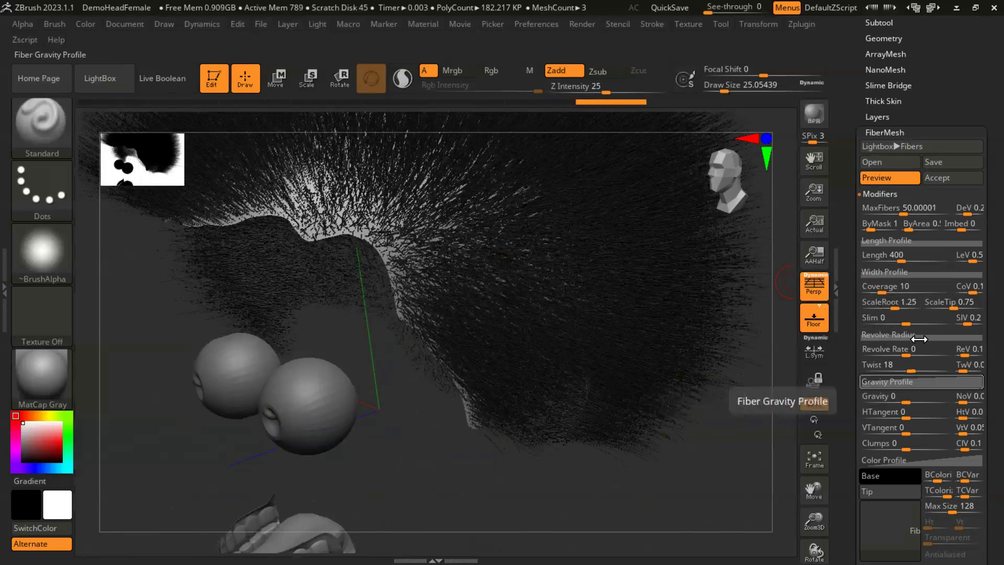
- Taper the fibers by setting their tip scale to 0.1, leaving the root scale at 1.25
{"action": "left_click", "coordinate": [882, 303]}
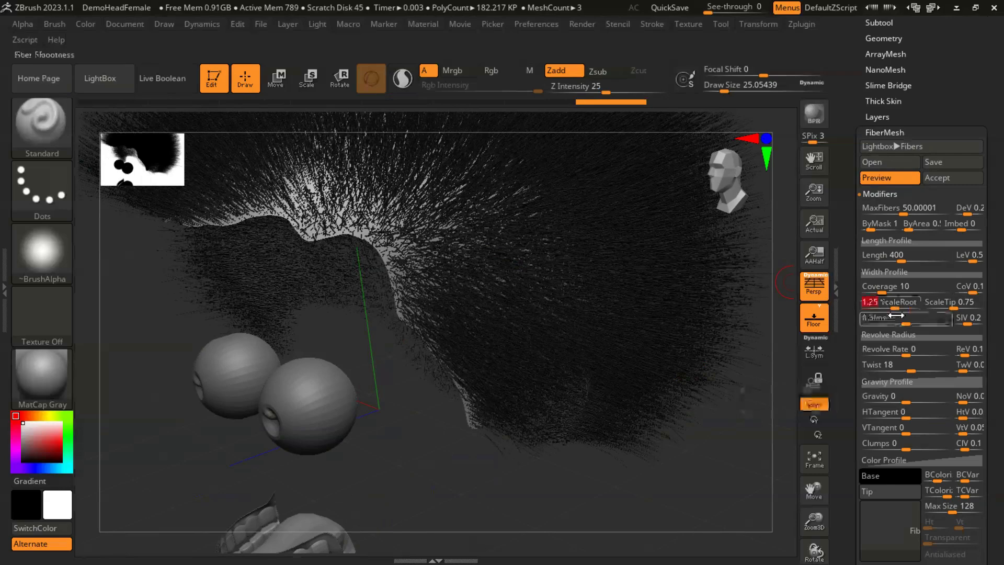
{"action": "key", "text": "BackSpace"}
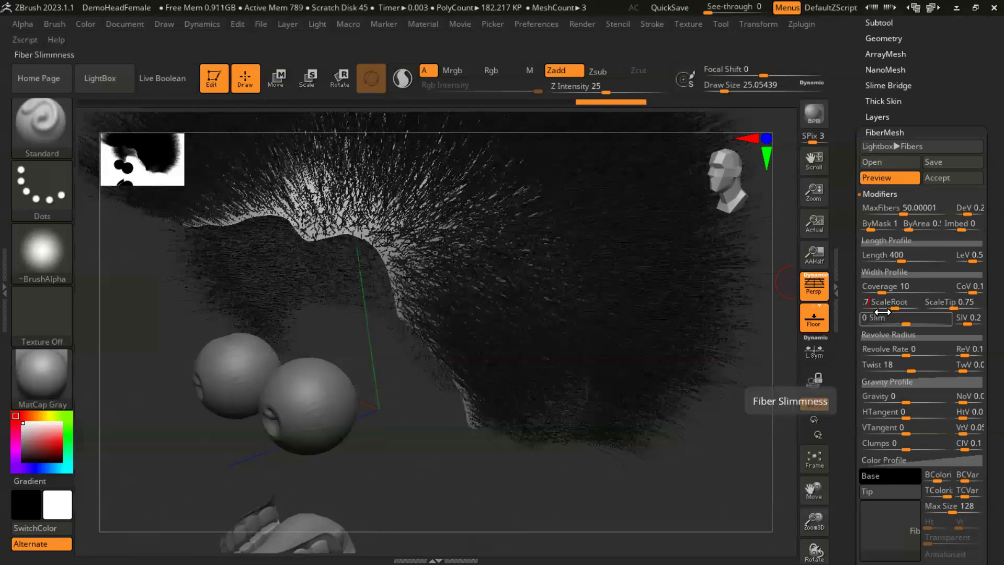
{"action": "left_click", "coordinate": [941, 303]}
{"action": "key", "text": "BackSpace"}
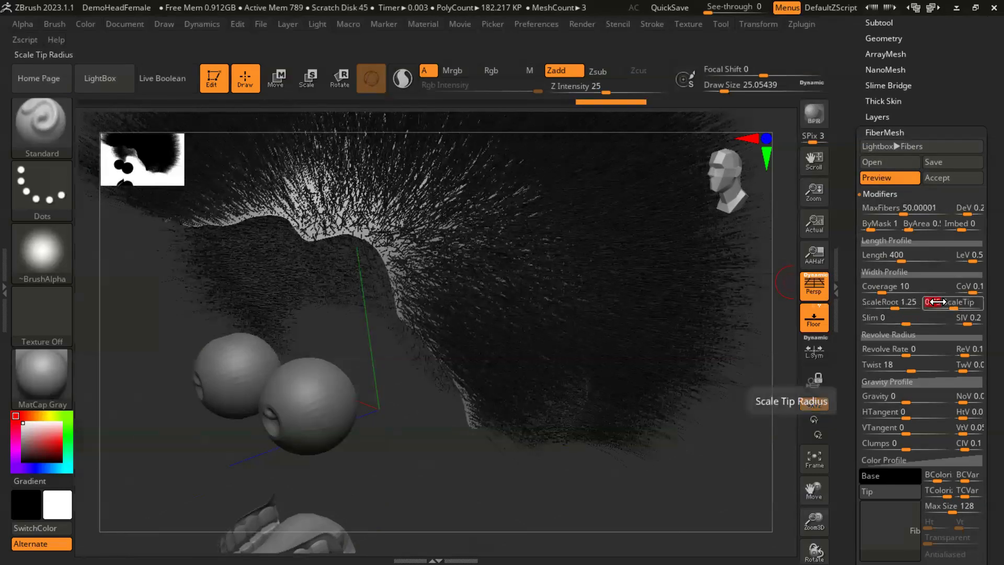
{"action": "type", "text": ".1"}
{"action": "key", "text": "Return"}
{"action": "left_click_drag", "start_coordinate": [680, 423], "coordinate": [663, 318]}
{"action": "left_click_drag", "start_coordinate": [717, 352], "coordinate": [608, 261]}
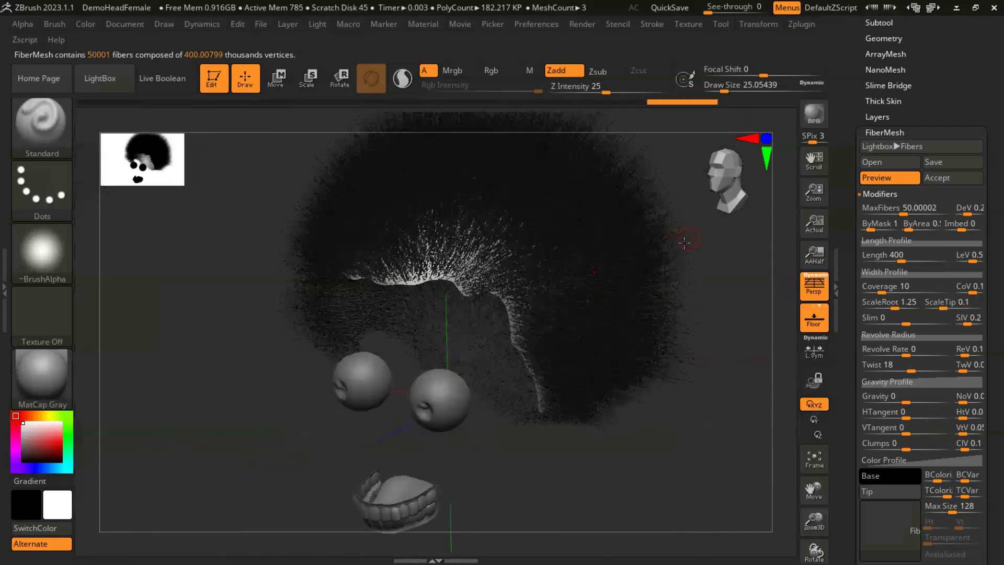
{"action": "left_click_drag", "start_coordinate": [682, 419], "coordinate": [705, 387]}
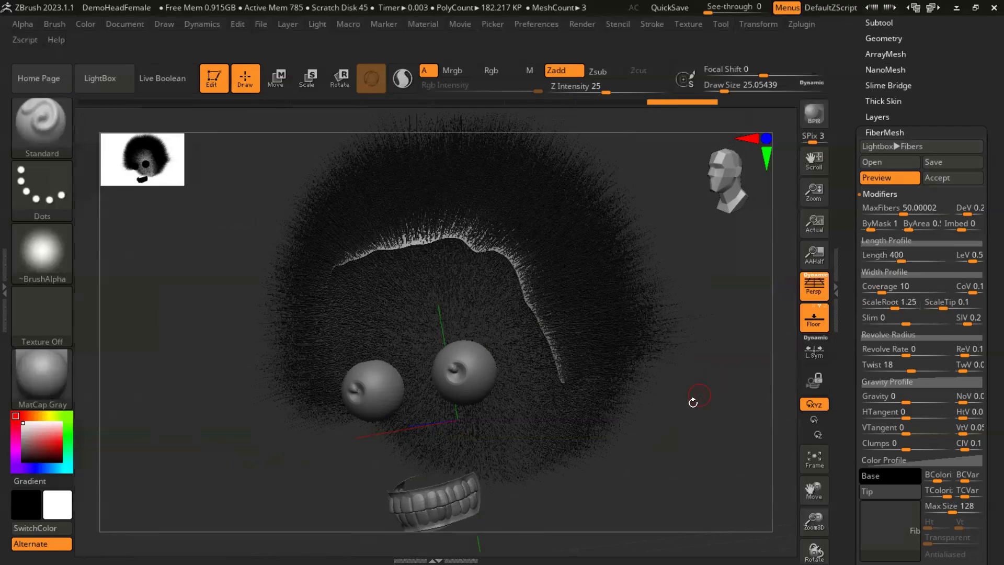
{"action": "left_click_drag", "start_coordinate": [713, 358], "coordinate": [609, 362]}
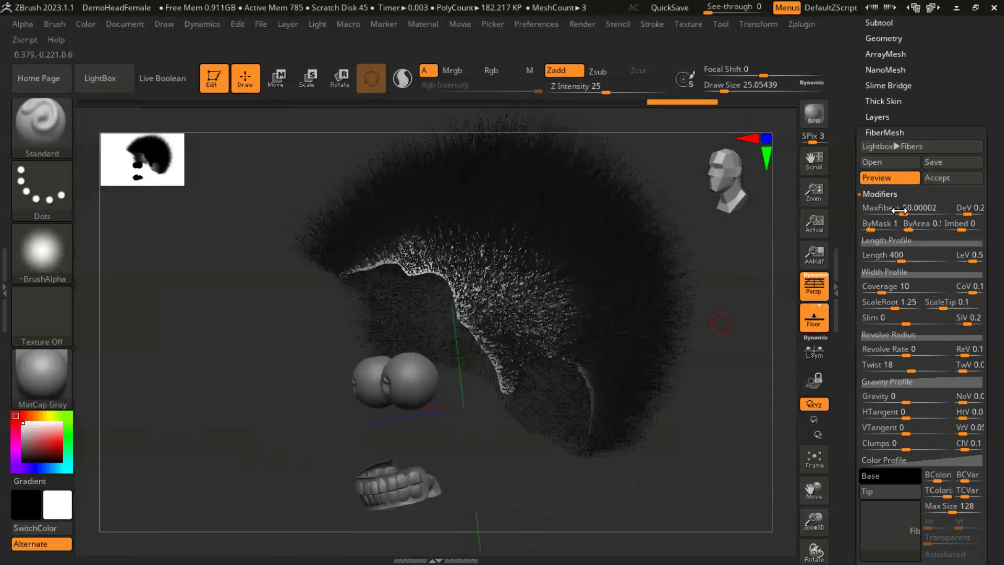
- Thicken the hair by raising the maximum fiber count to about 95
{"action": "left_click_drag", "start_coordinate": [905, 214], "coordinate": [911, 214]}
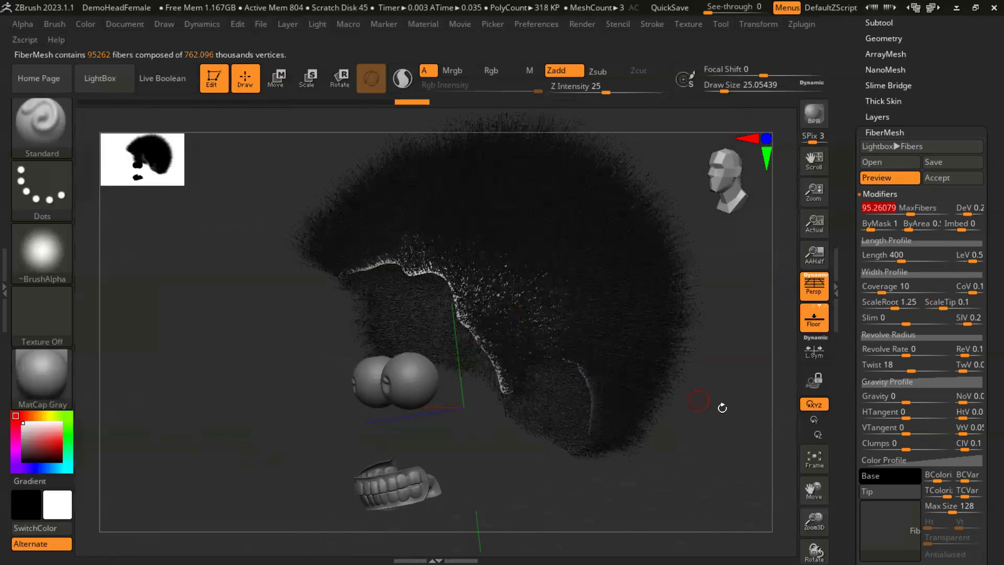
{"action": "left_click_drag", "start_coordinate": [721, 410], "coordinate": [759, 387]}
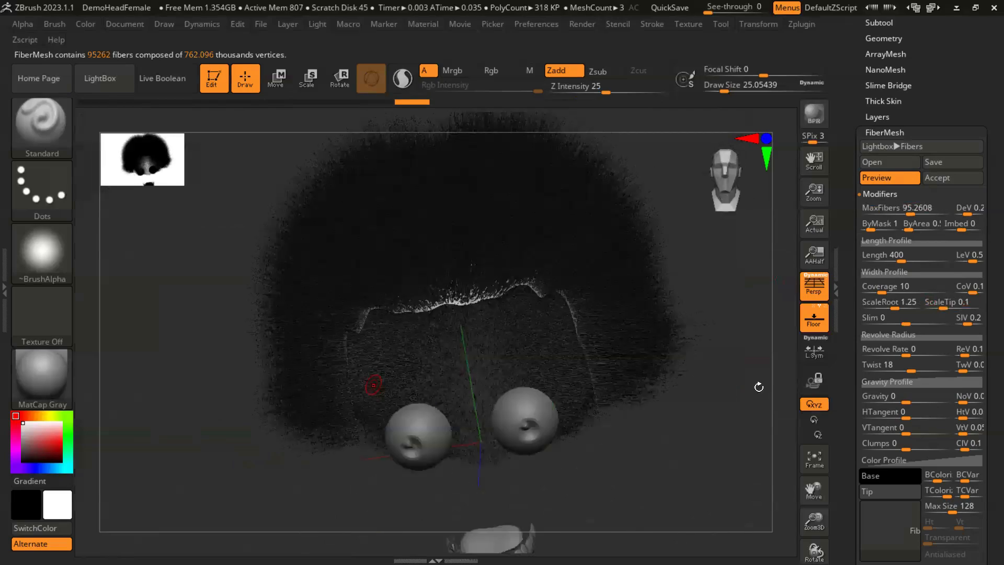
{"action": "left_click_drag", "start_coordinate": [702, 418], "coordinate": [670, 364]}
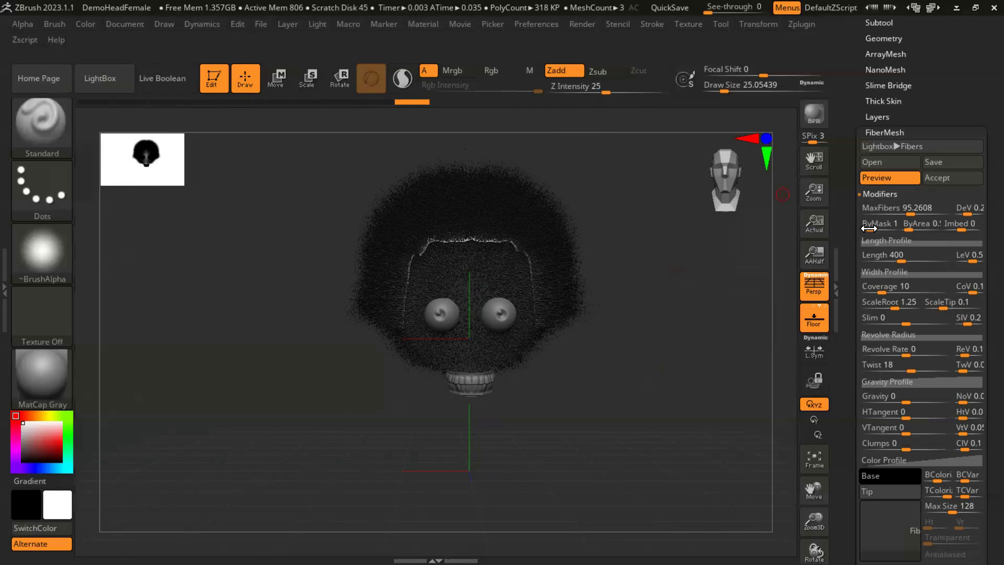
- Accept the fibers as a new subtool with Fast Preview mode activated and inspect the hair from several sides
{"action": "left_click", "coordinate": [945, 181]}
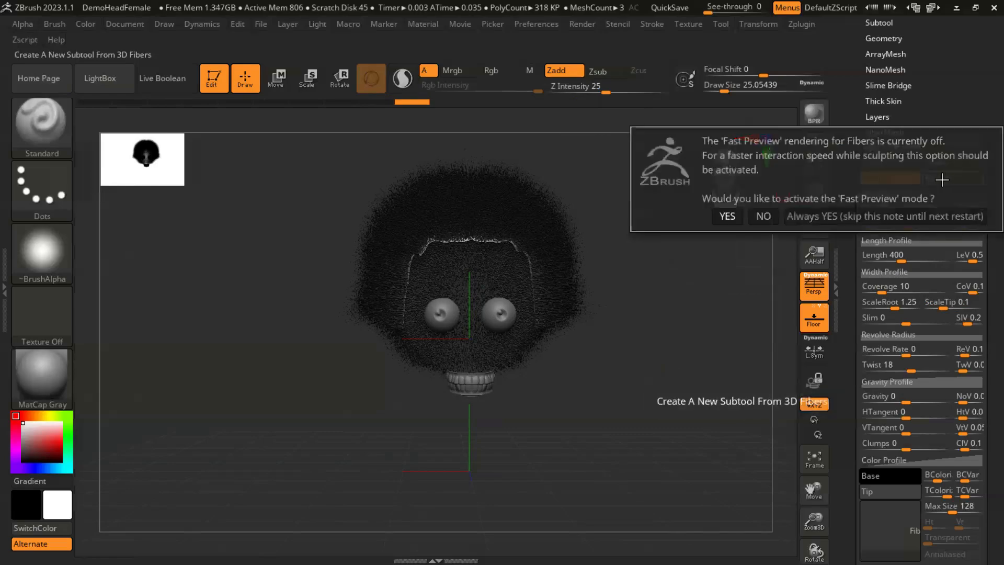
{"action": "left_click", "coordinate": [726, 216]}
{"action": "mouse_move", "coordinate": [686, 310]}
{"action": "left_mouse_down"}
{"action": "mouse_move", "coordinate": [677, 313]}
{"action": "mouse_move", "coordinate": [684, 300]}
{"action": "mouse_move", "coordinate": [601, 377]}
{"action": "mouse_move", "coordinate": [630, 381]}
{"action": "mouse_move", "coordinate": [664, 340]}
{"action": "mouse_move", "coordinate": [725, 388]}
{"action": "mouse_move", "coordinate": [706, 312]}
{"action": "mouse_move", "coordinate": [706, 358]}
{"action": "mouse_move", "coordinate": [704, 340]}
{"action": "mouse_move", "coordinate": [717, 349]}
{"action": "mouse_move", "coordinate": [670, 292]}
{"action": "mouse_move", "coordinate": [689, 262]}
{"action": "mouse_move", "coordinate": [690, 347]}
{"action": "mouse_move", "coordinate": [685, 291]}
{"action": "mouse_move", "coordinate": [667, 336]}
{"action": "mouse_move", "coordinate": [672, 309]}
{"action": "mouse_move", "coordinate": [690, 319]}
{"action": "left_mouse_up"}
{"action": "left_click_drag", "start_coordinate": [673, 370], "coordinate": [620, 375]}
{"action": "left_click_drag", "start_coordinate": [300, 354], "coordinate": [361, 342]}
{"action": "mouse_move", "coordinate": [645, 268]}
{"action": "left_mouse_down"}
{"action": "mouse_move", "coordinate": [670, 256]}
{"action": "mouse_move", "coordinate": [630, 259]}
{"action": "mouse_move", "coordinate": [647, 283]}
{"action": "left_mouse_up"}
{"action": "left_click_drag", "start_coordinate": [677, 329], "coordinate": [654, 354]}
- Isolate the side and back fibers with a rectangular selection, hiding those on the crown
{"action": "key", "text": "ctrl"}
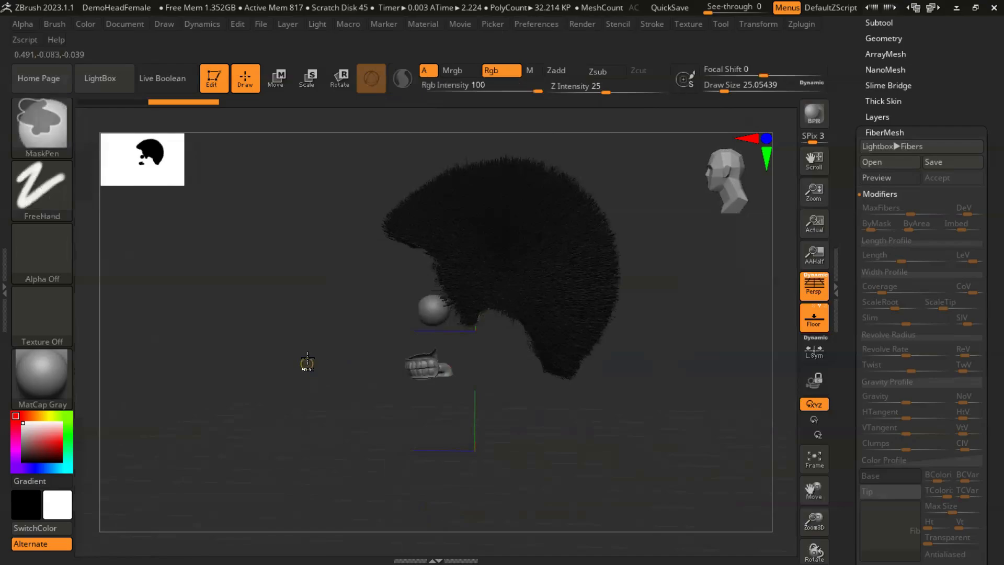
{"action": "key", "text": "ctrl"}
{"action": "key", "text": "ctrl+shift"}
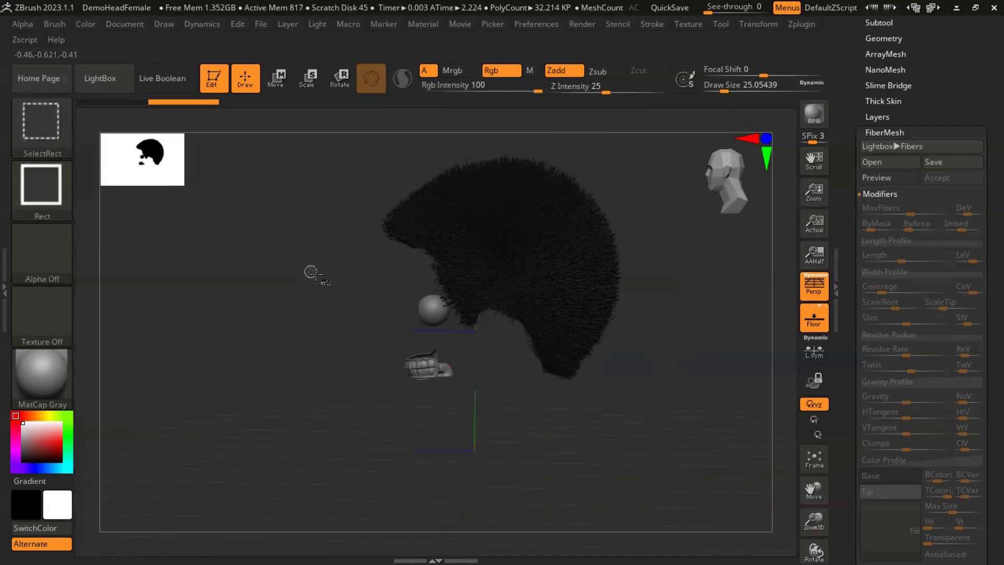
{"action": "mouse_move", "coordinate": [342, 266]}
{"action": "left_mouse_down"}
{"action": "mouse_move", "coordinate": [605, 376]}
{"action": "mouse_move", "coordinate": [617, 441]}
{"action": "mouse_move", "coordinate": [684, 447]}
{"action": "left_mouse_up"}
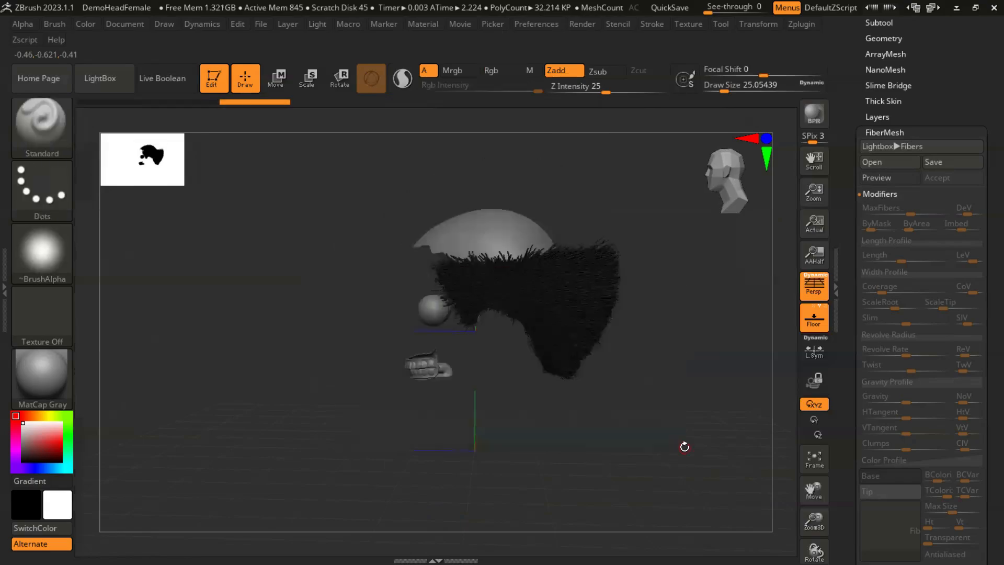
{"action": "left_click_drag", "start_coordinate": [666, 363], "coordinate": [645, 399]}
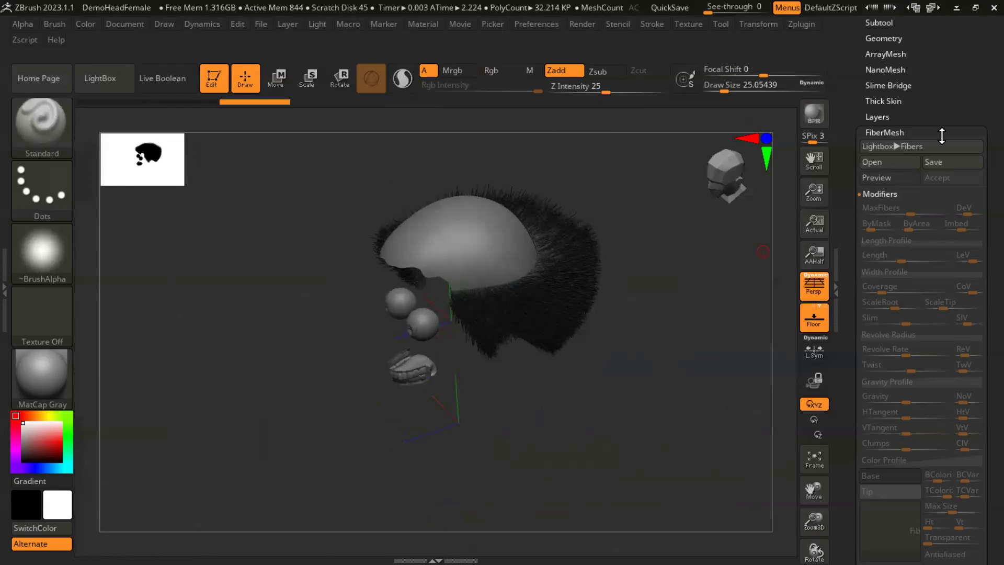
- Split the hidden crown fibers off from the side and back fibers into a separate subtool
{"action": "left_click_drag", "start_coordinate": [982, 196], "coordinate": [982, 403]}
{"action": "left_click", "coordinate": [884, 230]}
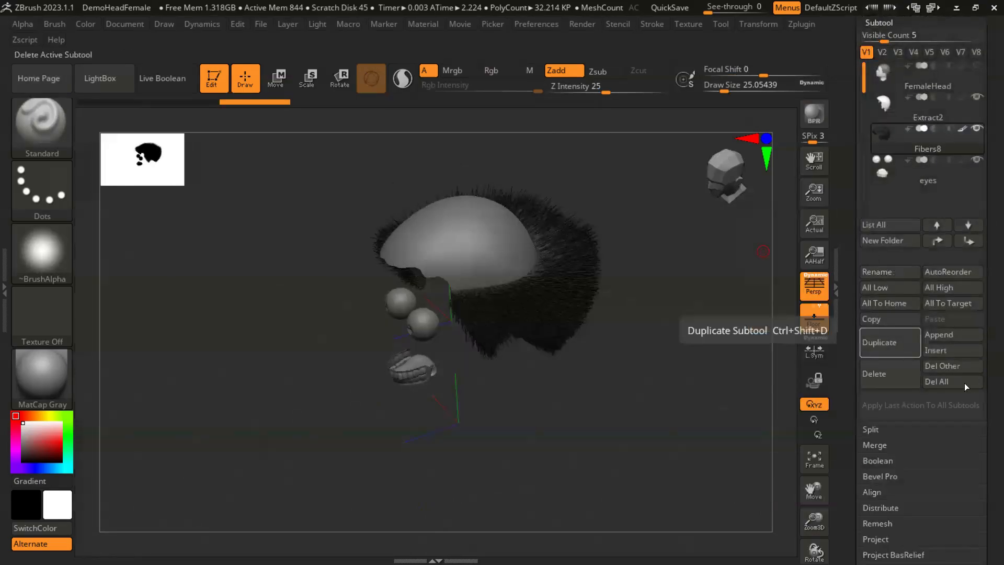
{"action": "left_click_drag", "start_coordinate": [983, 384], "coordinate": [981, 272]}
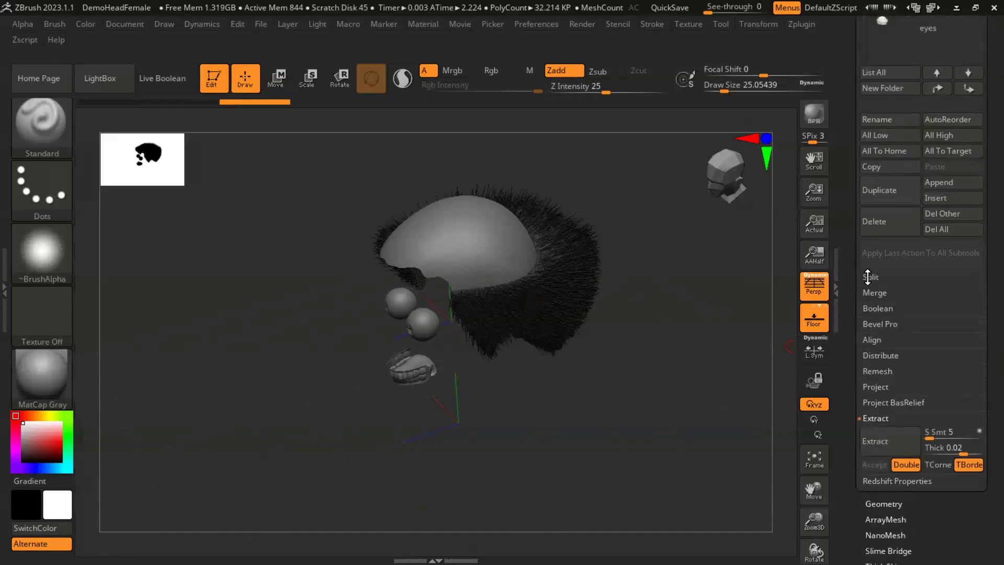
{"action": "left_click", "coordinate": [868, 278]}
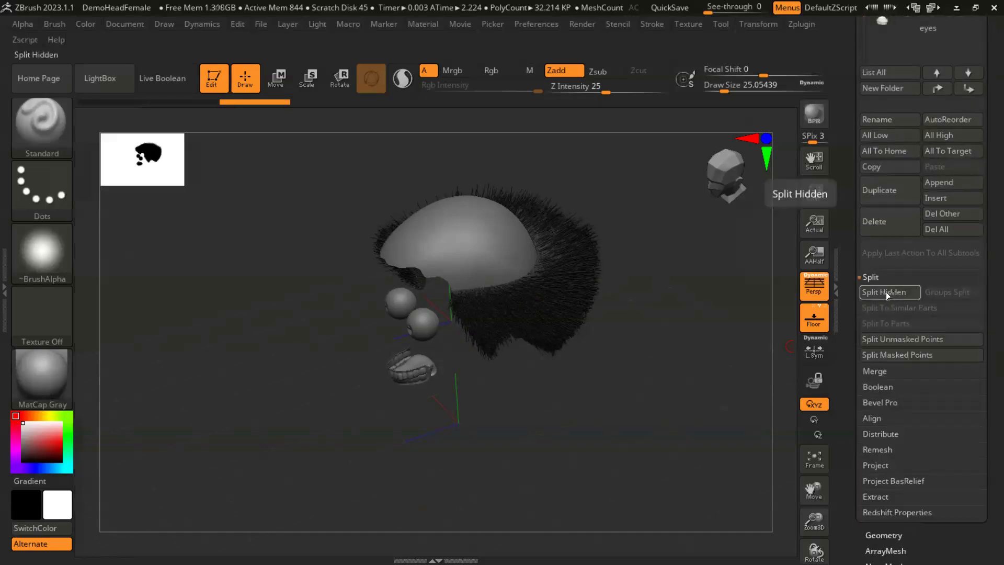
{"action": "left_click", "coordinate": [886, 292]}
- Select the side and back fiber subtool and hide the crown fiber subtool
{"action": "left_click_drag", "start_coordinate": [982, 224], "coordinate": [983, 441]}
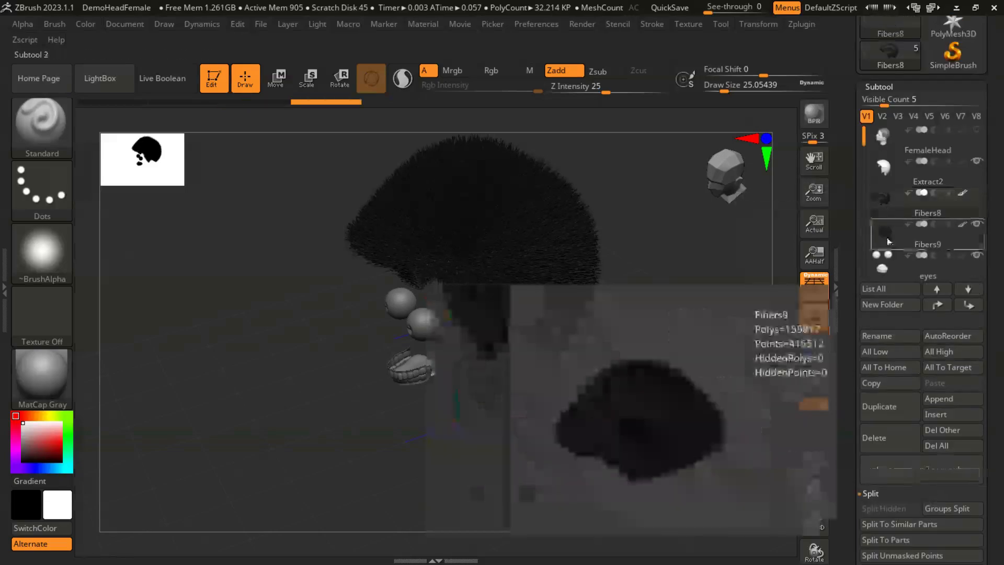
{"action": "left_click", "coordinate": [888, 226]}
{"action": "left_click", "coordinate": [886, 202]}
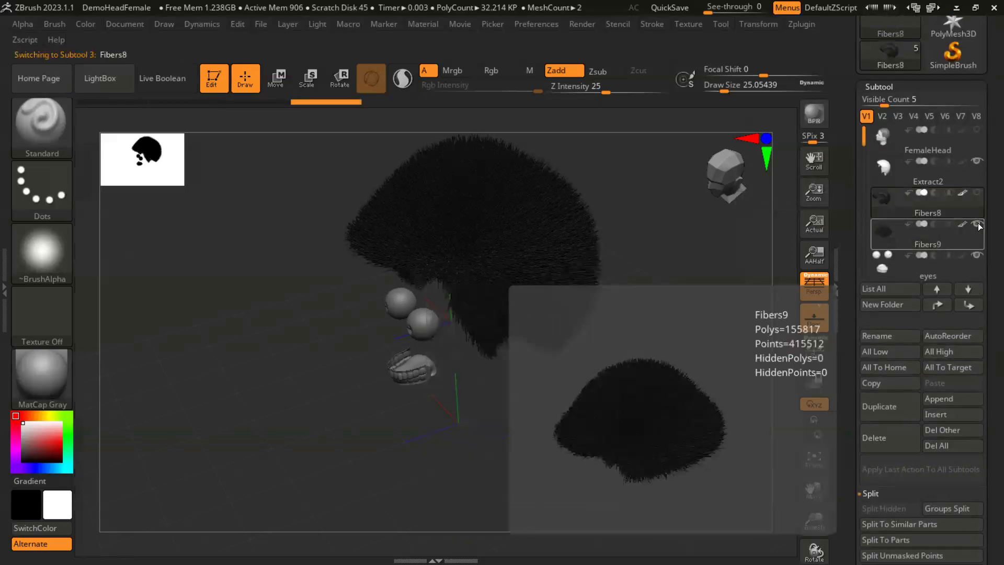
{"action": "left_click", "coordinate": [976, 225]}
- Enlarge the brush to a draw size of about 120 and smooth the side and back fibers down to short stubble
{"action": "left_click_drag", "start_coordinate": [655, 341], "coordinate": [642, 353]}
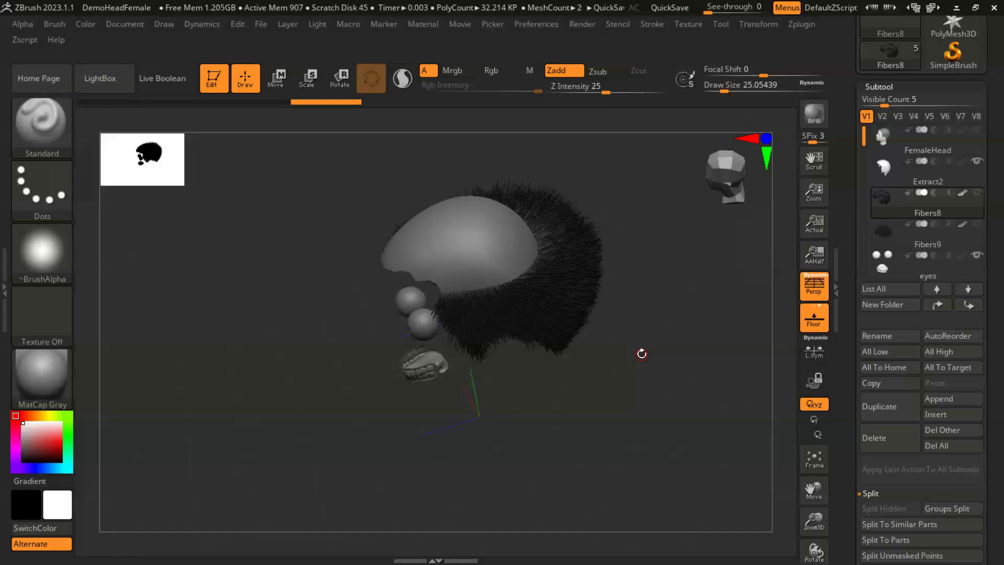
{"action": "left_click_drag", "start_coordinate": [609, 359], "coordinate": [652, 393]}
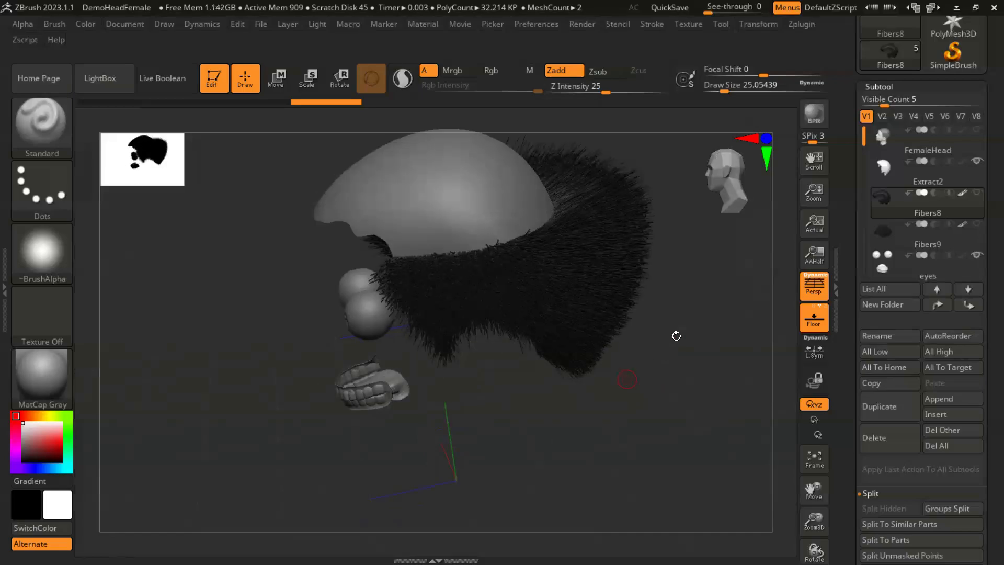
{"action": "left_click_drag", "start_coordinate": [635, 372], "coordinate": [610, 347]}
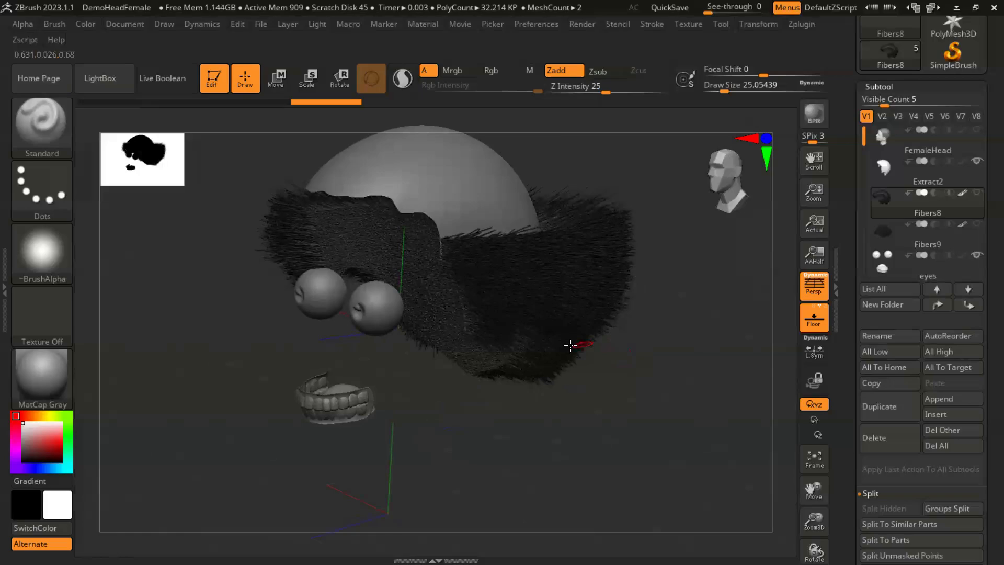
{"action": "key", "text": "s"}
{"action": "left_click_drag", "start_coordinate": [489, 303], "coordinate": [654, 378]}
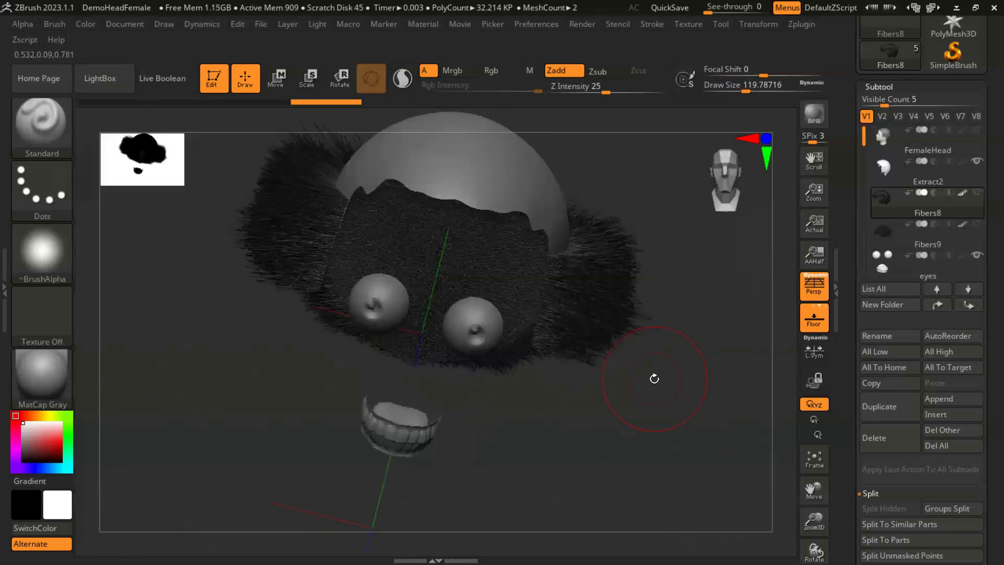
{"action": "left_click_drag", "start_coordinate": [660, 350], "coordinate": [561, 338]}
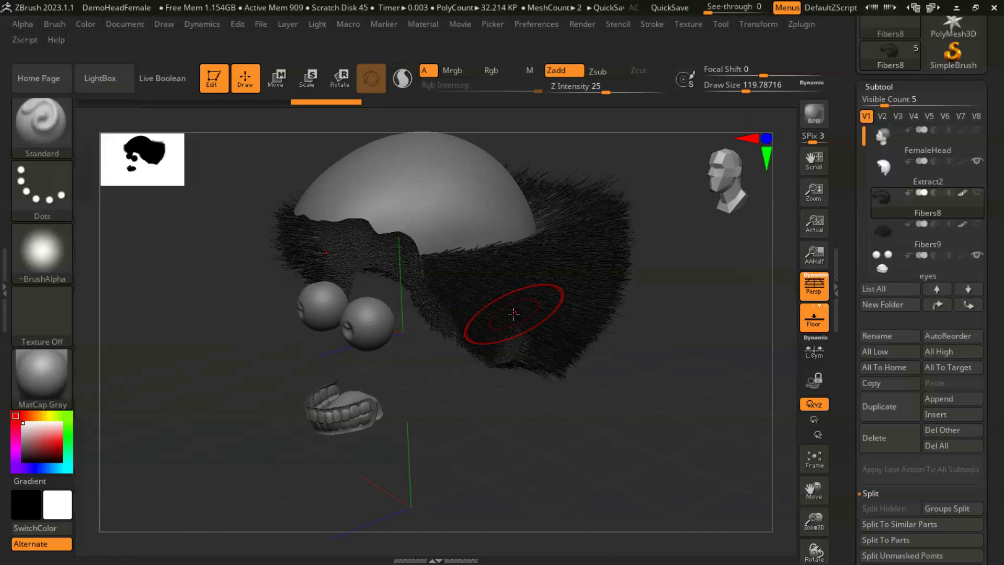
{"action": "mouse_move", "coordinate": [500, 303]}
{"action": "left_mouse_down", "text": "shift"}
{"action": "mouse_move", "coordinate": [458, 300]}
{"action": "mouse_move", "coordinate": [558, 276]}
{"action": "mouse_move", "coordinate": [440, 267]}
{"action": "mouse_move", "coordinate": [528, 262]}
{"action": "mouse_move", "coordinate": [545, 357]}
{"action": "left_mouse_up", "text": "shift"}
{"action": "left_click_drag", "start_coordinate": [645, 339], "coordinate": [610, 361]}
{"action": "mouse_move", "coordinate": [409, 238]}
{"action": "left_mouse_down", "text": "shift"}
{"action": "mouse_move", "coordinate": [455, 239]}
{"action": "mouse_move", "coordinate": [473, 258]}
{"action": "mouse_move", "coordinate": [445, 222]}
{"action": "left_mouse_up", "text": "shift"}
{"action": "mouse_move", "coordinate": [634, 361]}
{"action": "left_mouse_down", "text": "shift"}
{"action": "mouse_move", "coordinate": [594, 355]}
{"action": "mouse_move", "coordinate": [564, 319]}
{"action": "mouse_move", "coordinate": [578, 241]}
{"action": "left_mouse_up", "text": "shift"}
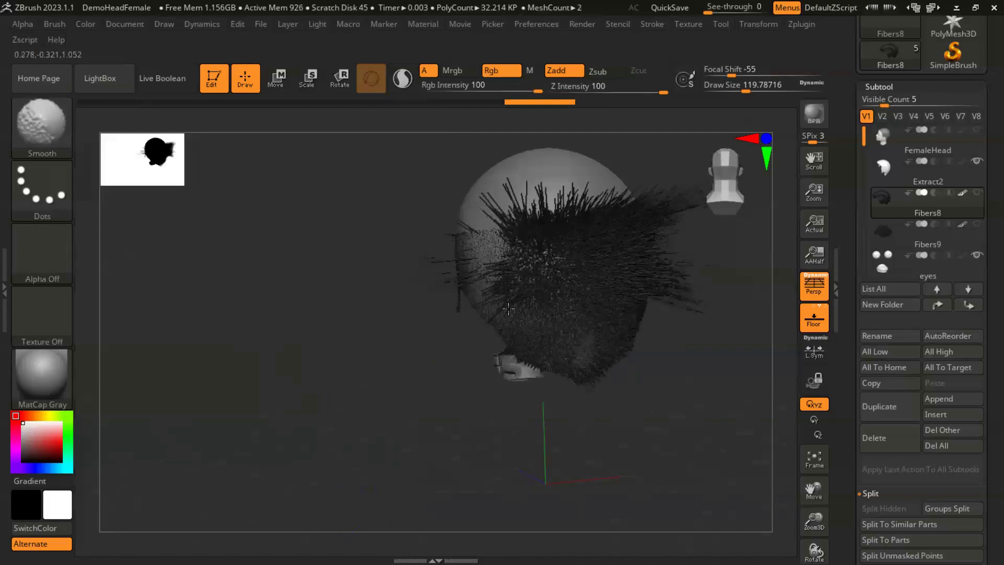
{"action": "mouse_move", "coordinate": [516, 267]}
{"action": "left_mouse_down", "text": "shift"}
{"action": "mouse_move", "coordinate": [575, 241]}
{"action": "mouse_move", "coordinate": [623, 235]}
{"action": "mouse_move", "coordinate": [586, 220]}
{"action": "mouse_move", "coordinate": [644, 312]}
{"action": "mouse_move", "coordinate": [581, 335]}
{"action": "mouse_move", "coordinate": [576, 360]}
{"action": "left_mouse_up", "text": "shift"}
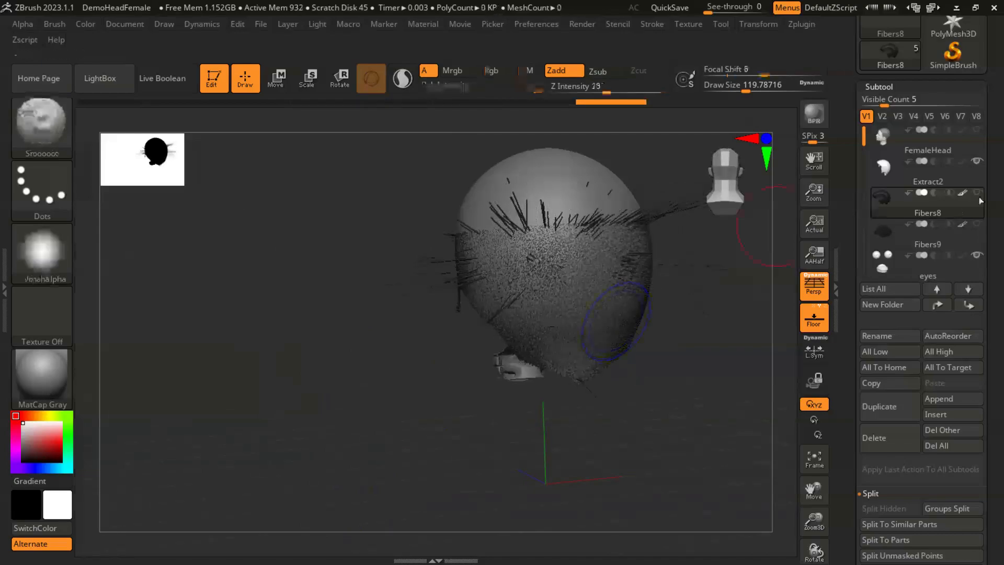
- Show the crown fibers again and smooth down the remaining long fibers along the temples and sides
{"action": "left_click", "coordinate": [977, 192]}
{"action": "left_click", "coordinate": [976, 225]}
{"action": "left_click_drag", "start_coordinate": [667, 320], "coordinate": [456, 294]}
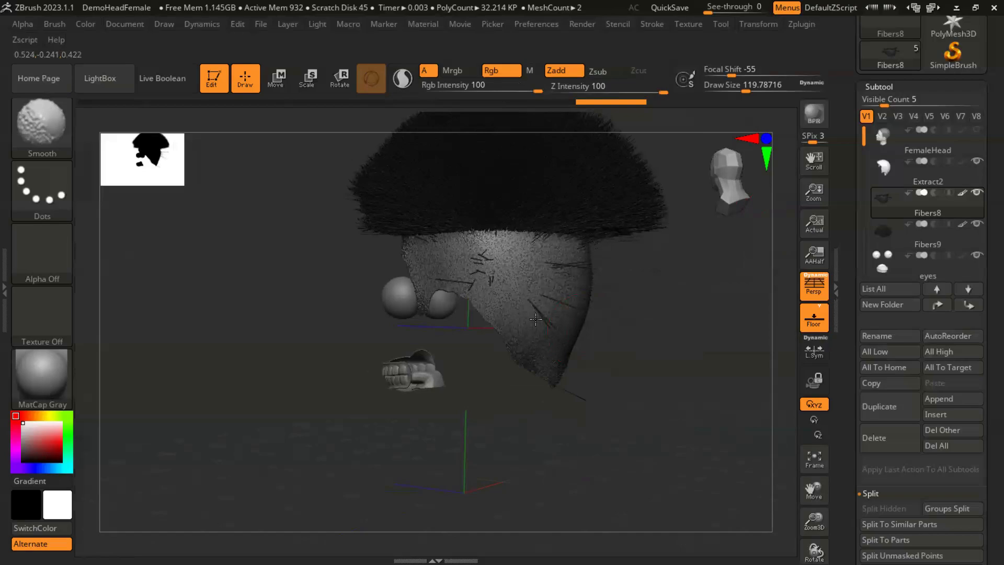
{"action": "left_click_drag", "start_coordinate": [672, 347], "coordinate": [579, 320]}
{"action": "left_click_drag", "start_coordinate": [487, 297], "coordinate": [500, 374]}
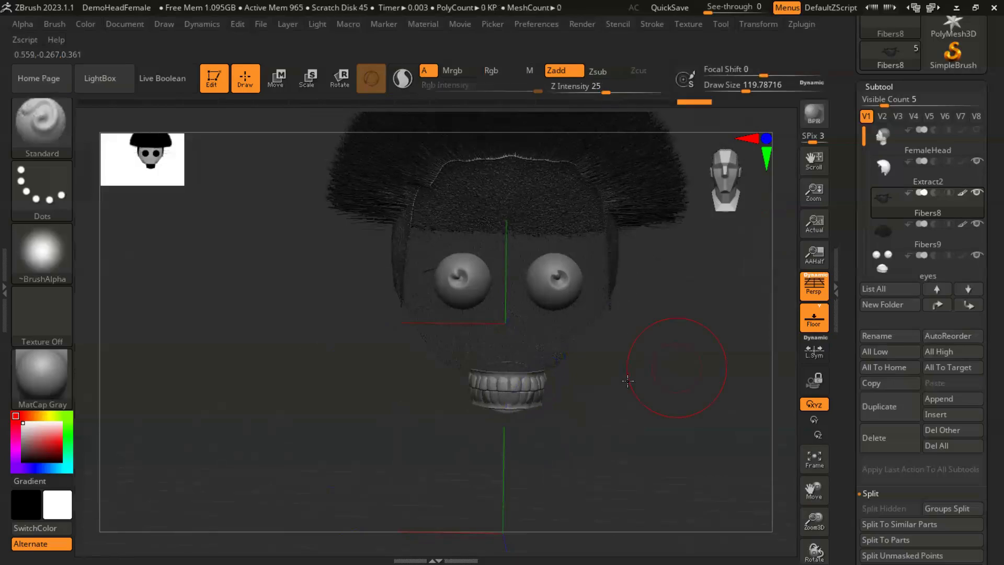
{"action": "mouse_move", "coordinate": [630, 380]}
{"action": "left_mouse_down"}
{"action": "mouse_move", "coordinate": [502, 343]}
{"action": "mouse_move", "coordinate": [533, 328]}
{"action": "mouse_move", "coordinate": [546, 305]}
{"action": "mouse_move", "coordinate": [488, 267]}
{"action": "left_mouse_up"}
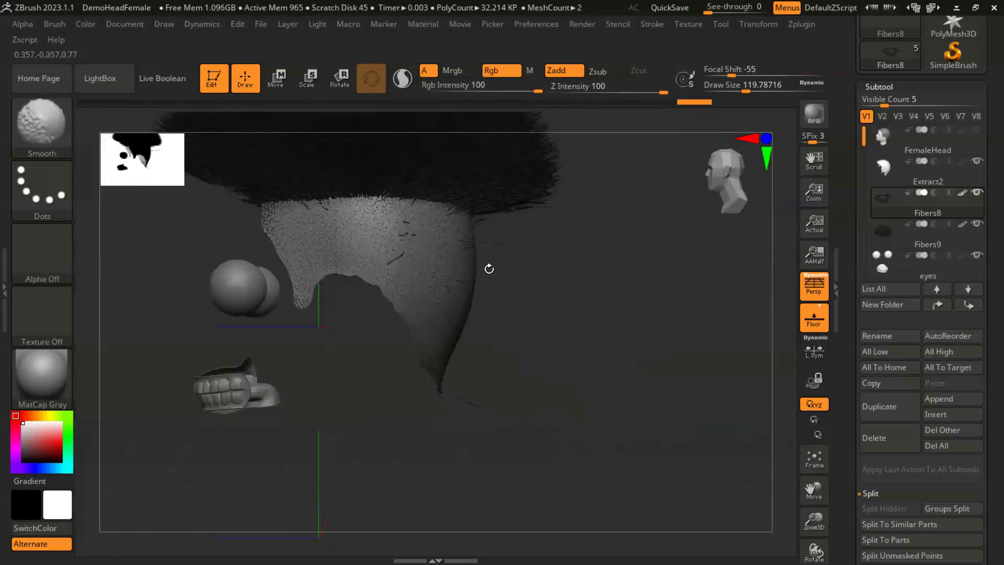
{"action": "key", "text": "shift"}
{"action": "mouse_move", "coordinate": [418, 184]}
{"action": "left_mouse_down", "text": "shift"}
{"action": "mouse_move", "coordinate": [415, 201]}
{"action": "mouse_move", "coordinate": [397, 206]}
{"action": "left_mouse_up", "text": "shift"}
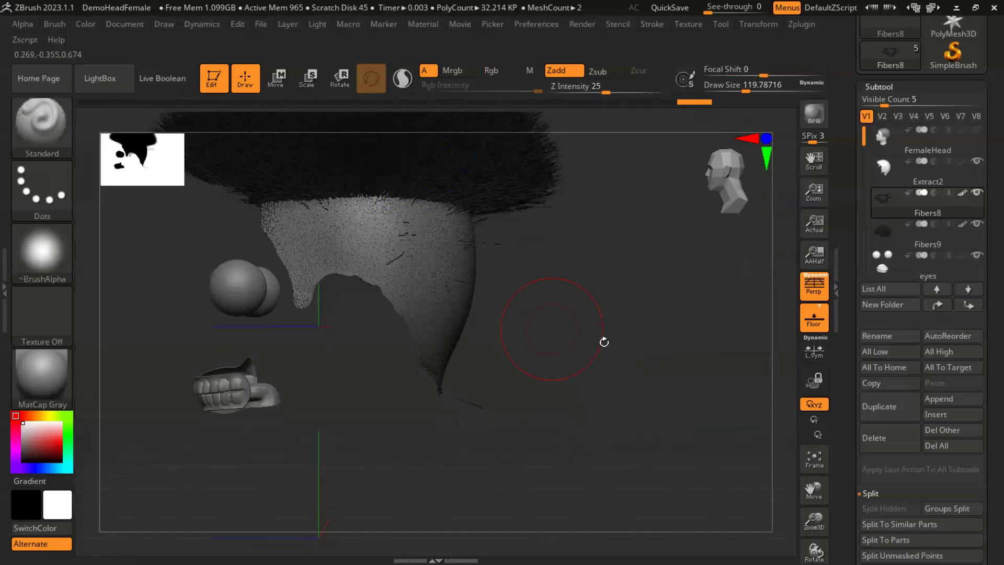
- Smooth away the stray long fibers left around the back of the scalp and the nape
{"action": "left_click_drag", "start_coordinate": [491, 249], "coordinate": [493, 278], "text": "alt"}
{"action": "key", "text": "shift"}
{"action": "left_click_drag", "start_coordinate": [475, 366], "coordinate": [370, 409]}
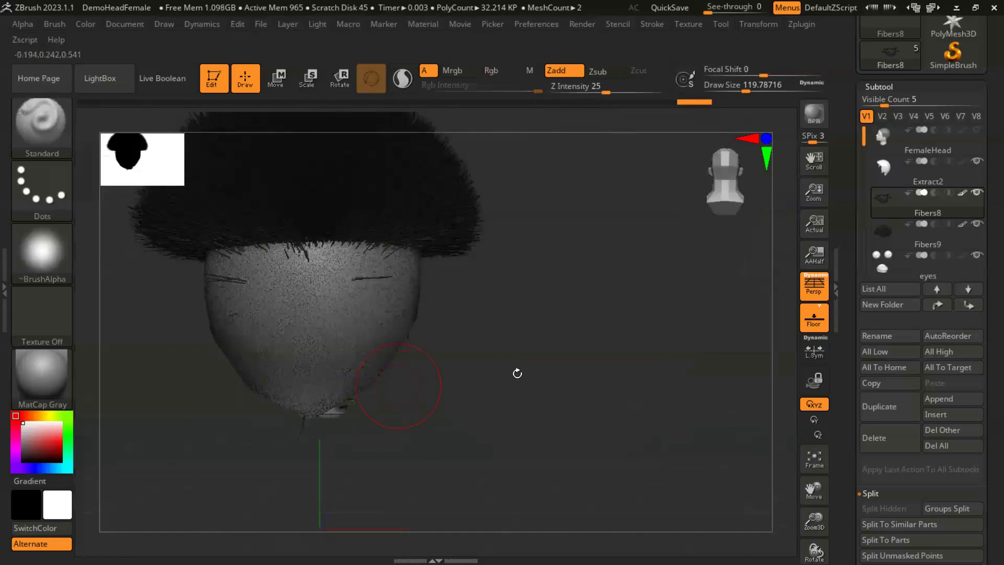
{"action": "left_click_drag", "start_coordinate": [502, 372], "coordinate": [591, 324], "text": "alt"}
{"action": "left_click_drag", "start_coordinate": [392, 387], "coordinate": [428, 262], "text": "shift"}
{"action": "left_click_drag", "start_coordinate": [340, 231], "coordinate": [310, 236], "text": "shift"}
{"action": "left_click_drag", "start_coordinate": [561, 336], "coordinate": [480, 336]}
{"action": "mouse_move", "coordinate": [340, 229]}
{"action": "left_mouse_down", "text": "shift"}
{"action": "mouse_move", "coordinate": [317, 230]}
{"action": "mouse_move", "coordinate": [335, 224]}
{"action": "left_mouse_up", "text": "shift"}
{"action": "left_click_drag", "start_coordinate": [680, 346], "coordinate": [583, 325], "text": "alt"}
{"action": "mouse_move", "coordinate": [335, 251]}
{"action": "left_mouse_down"}
{"action": "mouse_move", "coordinate": [394, 230]}
{"action": "mouse_move", "coordinate": [442, 341]}
{"action": "mouse_move", "coordinate": [514, 334]}
{"action": "left_mouse_up"}
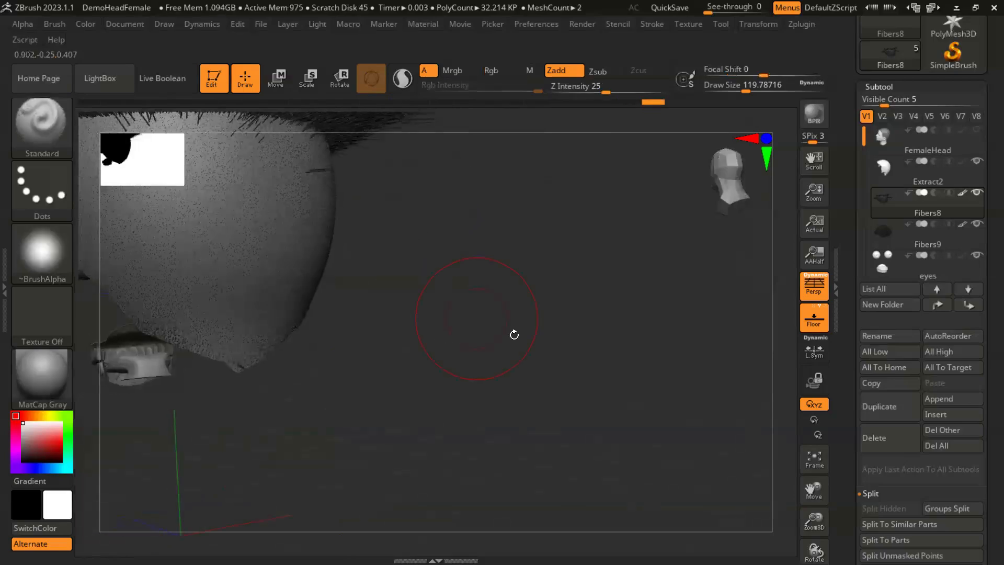
{"action": "left_click_drag", "start_coordinate": [448, 290], "coordinate": [419, 296], "text": "alt"}
{"action": "mouse_move", "coordinate": [419, 296]}
{"action": "left_mouse_down", "text": "alt"}
{"action": "mouse_move", "coordinate": [644, 323]}
{"action": "mouse_move", "coordinate": [575, 327]}
{"action": "mouse_move", "coordinate": [601, 361]}
{"action": "mouse_move", "coordinate": [717, 374]}
{"action": "mouse_move", "coordinate": [591, 363]}
{"action": "mouse_move", "coordinate": [601, 341]}
{"action": "mouse_move", "coordinate": [576, 361]}
{"action": "mouse_move", "coordinate": [639, 349]}
{"action": "left_mouse_up", "text": "alt"}
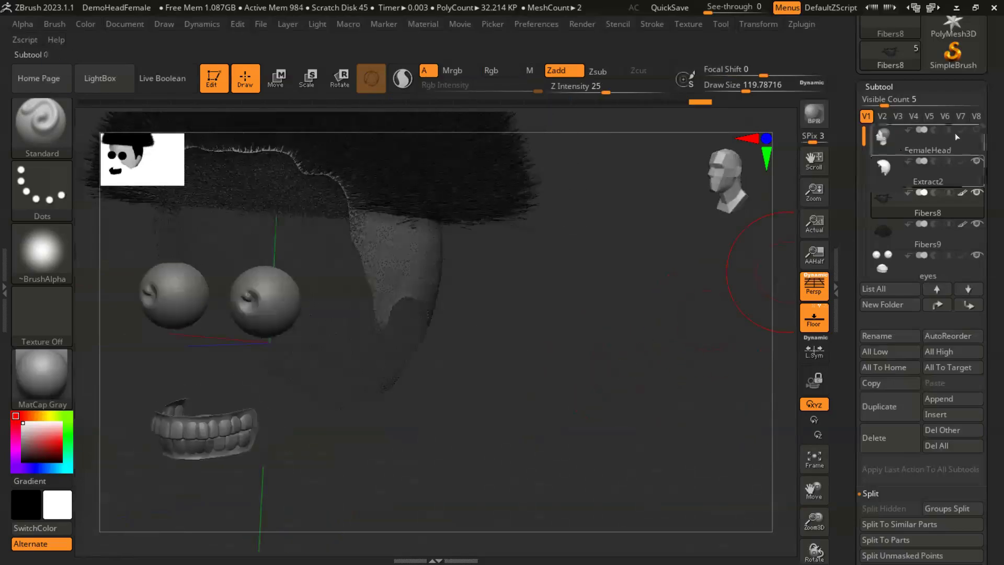
- Show the female head, hide the extracted scalp and select the short side and back fiber subtool
{"action": "left_click", "coordinate": [976, 130]}
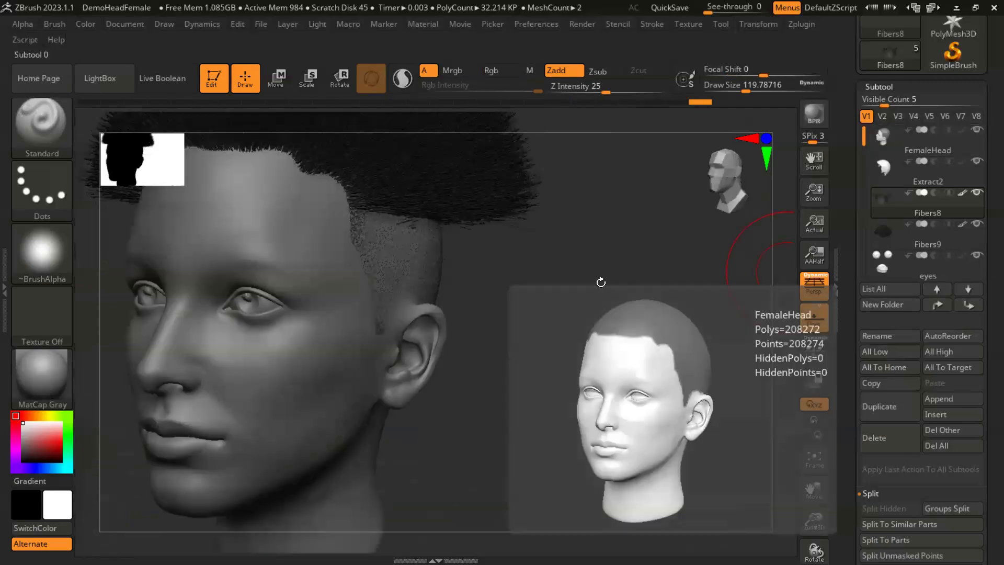
{"action": "left_click_drag", "start_coordinate": [555, 317], "coordinate": [507, 274]}
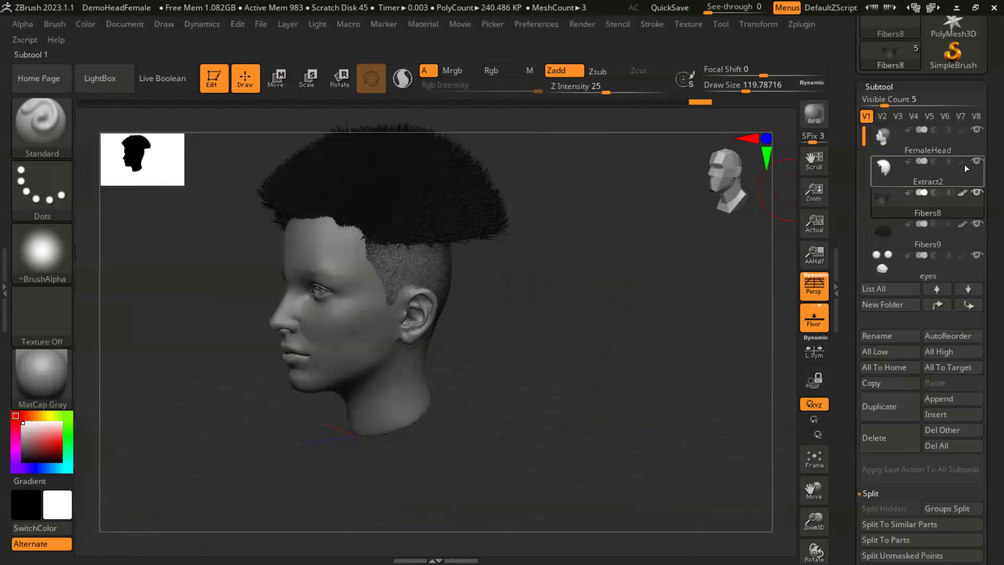
{"action": "mouse_move", "coordinate": [978, 162]}
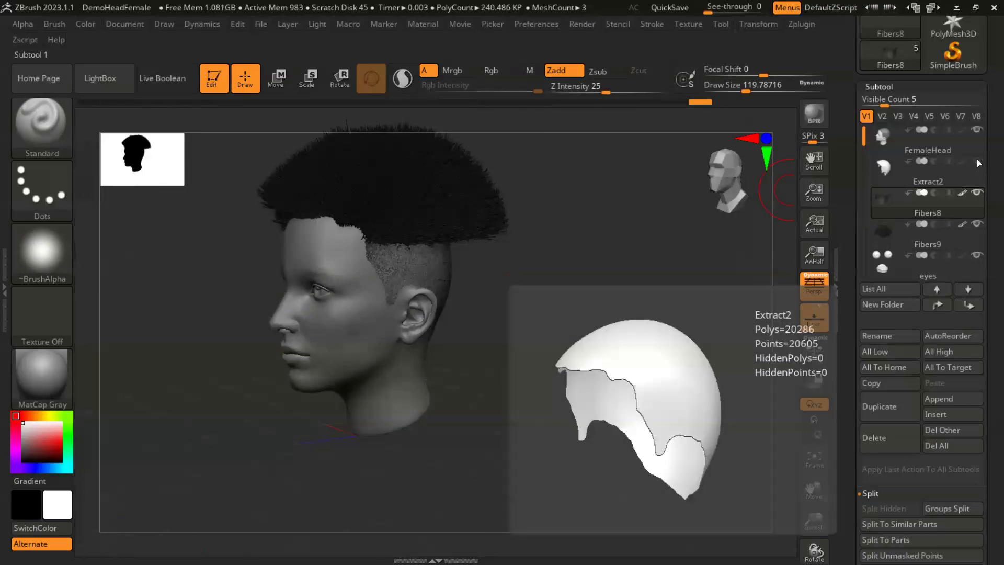
{"action": "left_click", "coordinate": [879, 204]}
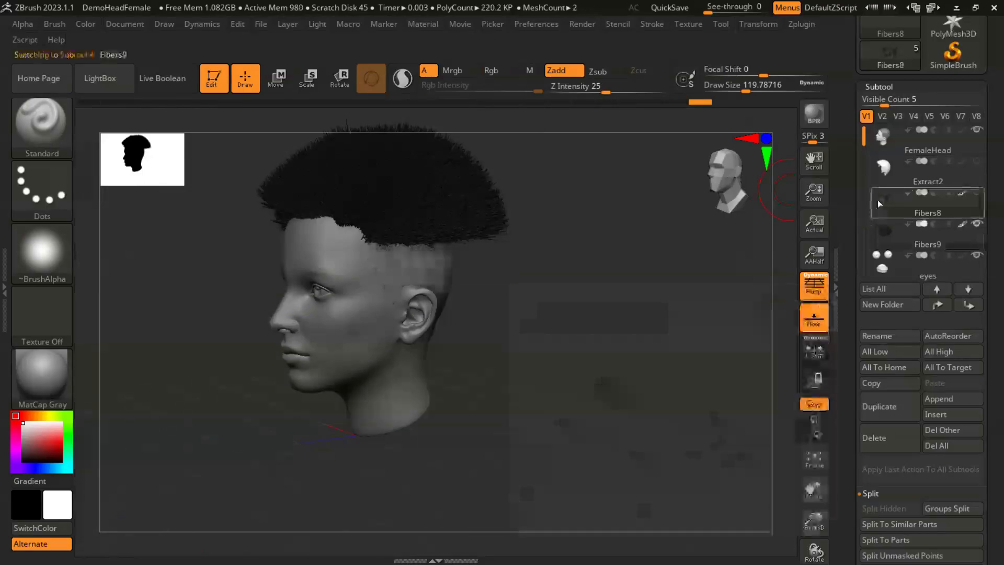
- Switch to the compact_UI_brush_materials interface layout and choose the Move brush
{"action": "mouse_move", "coordinate": [631, 261]}
{"action": "left_mouse_down"}
{"action": "mouse_move", "coordinate": [622, 319]}
{"action": "mouse_move", "coordinate": [719, 356]}
{"action": "mouse_move", "coordinate": [640, 385]}
{"action": "mouse_move", "coordinate": [653, 373]}
{"action": "mouse_move", "coordinate": [641, 358]}
{"action": "mouse_move", "coordinate": [679, 384]}
{"action": "mouse_move", "coordinate": [647, 370]}
{"action": "mouse_move", "coordinate": [543, 278]}
{"action": "left_mouse_up"}
{"action": "mouse_move", "coordinate": [602, 322]}
{"action": "left_mouse_down"}
{"action": "mouse_move", "coordinate": [595, 313]}
{"action": "mouse_move", "coordinate": [608, 325]}
{"action": "left_mouse_up"}
{"action": "left_click_drag", "start_coordinate": [568, 365], "coordinate": [588, 354]}
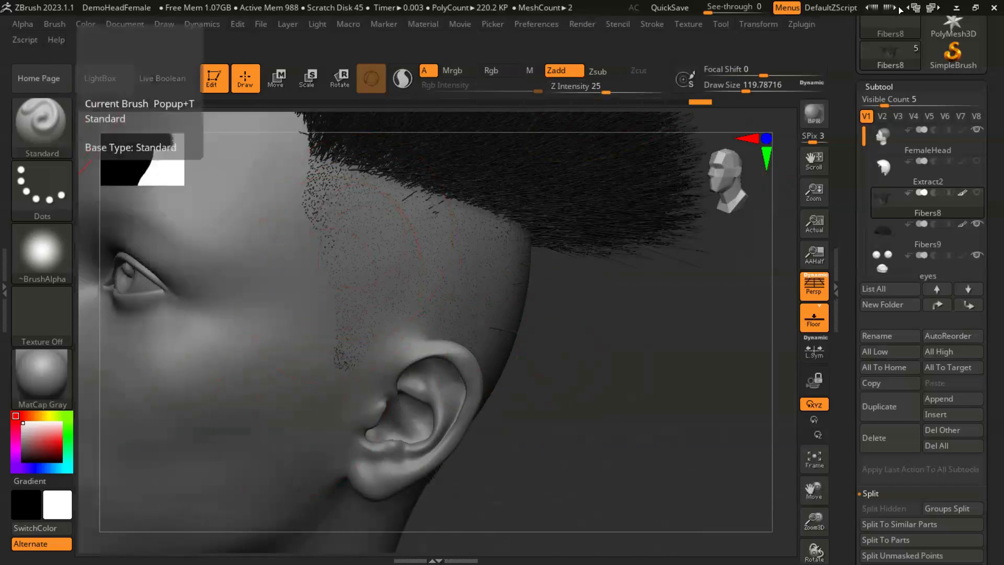
{"action": "left_click", "coordinate": [935, 9]}
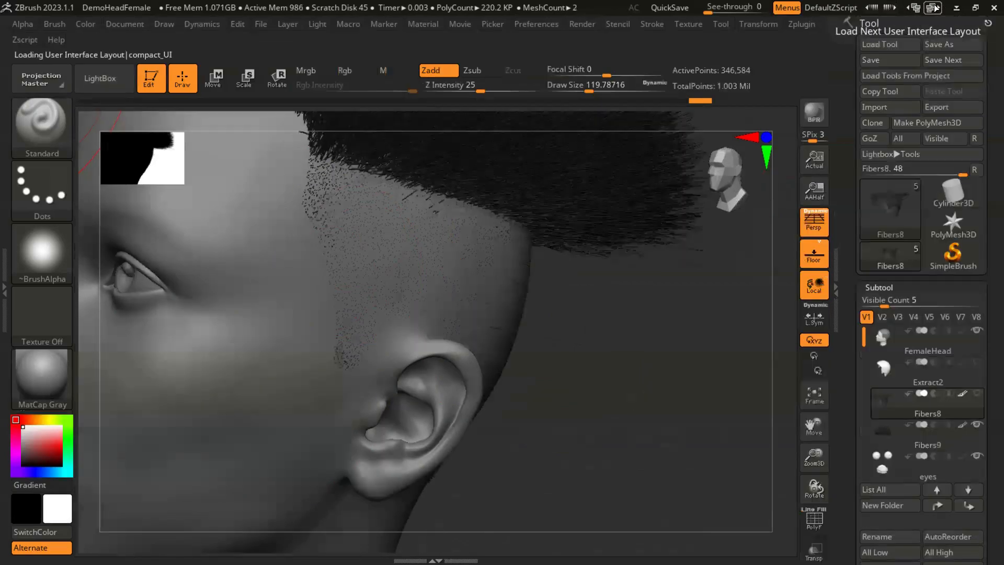
{"action": "left_click", "coordinate": [936, 8]}
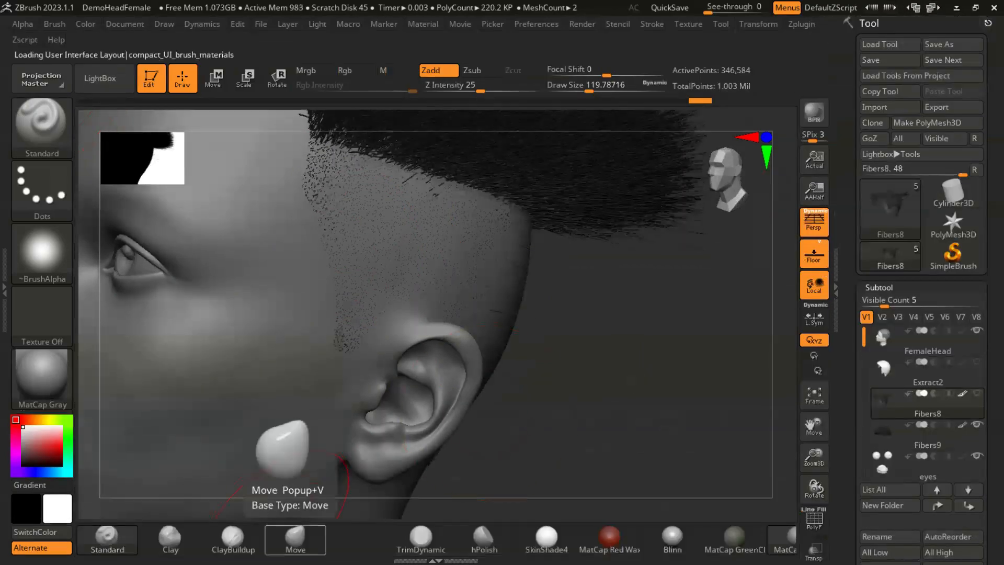
{"action": "left_click", "coordinate": [54, 127]}
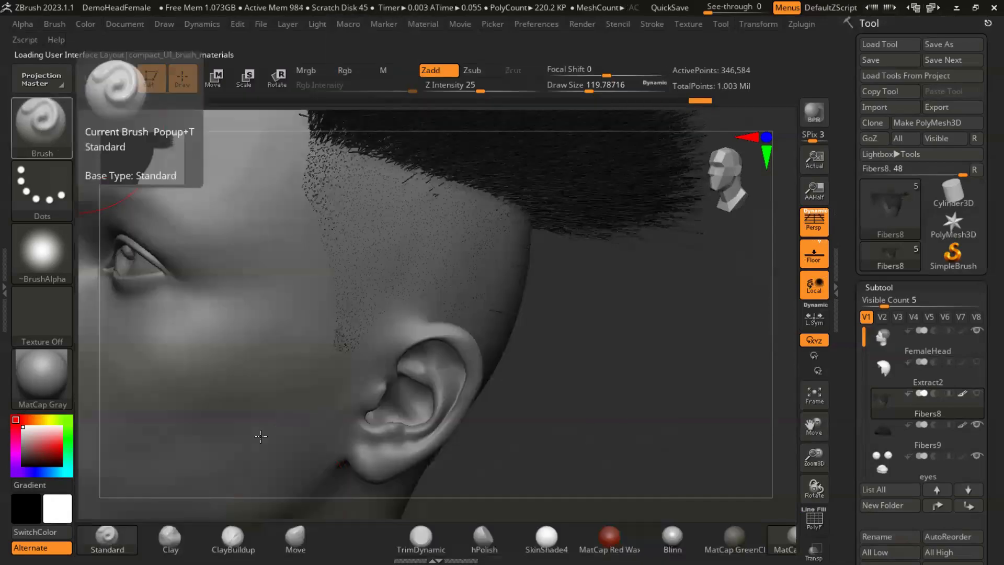
{"action": "left_click", "coordinate": [295, 538]}
- Reduce the draw size to about 49 and comb the short fibers at the temple and sideburn downward with the Move brush
{"action": "key", "text": "s"}
{"action": "left_click_drag", "start_coordinate": [352, 241], "coordinate": [336, 237]}
{"action": "left_click_drag", "start_coordinate": [337, 193], "coordinate": [315, 271]}
{"action": "left_click_drag", "start_coordinate": [582, 344], "coordinate": [649, 391]}
{"action": "mouse_move", "coordinate": [354, 285]}
{"action": "left_mouse_down"}
{"action": "mouse_move", "coordinate": [336, 314]}
{"action": "mouse_move", "coordinate": [354, 382]}
{"action": "left_mouse_up"}
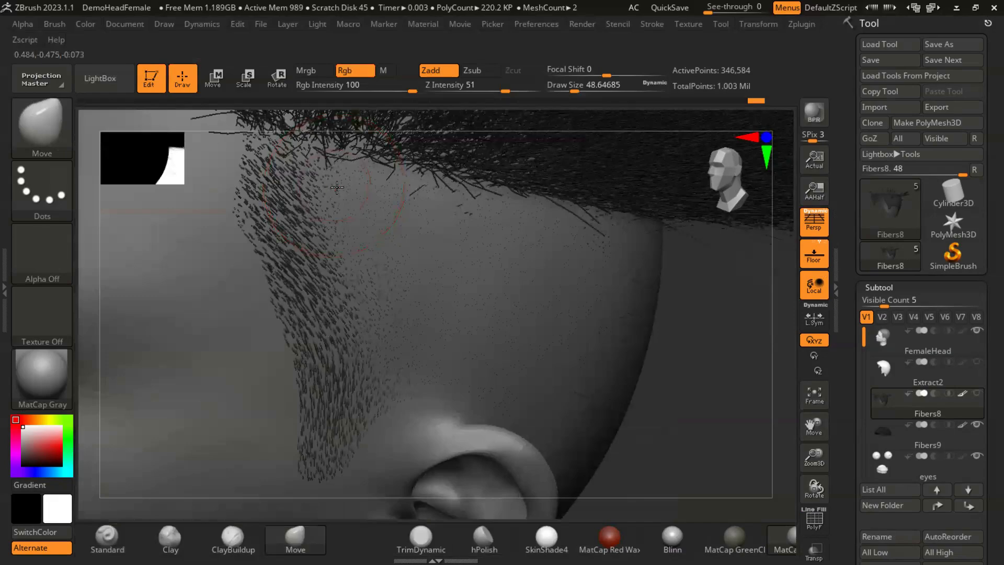
{"action": "mouse_move", "coordinate": [336, 187]}
{"action": "left_mouse_down"}
{"action": "mouse_move", "coordinate": [356, 193]}
{"action": "mouse_move", "coordinate": [365, 233]}
{"action": "left_mouse_up"}
{"action": "left_click_drag", "start_coordinate": [362, 268], "coordinate": [384, 285]}
{"action": "left_click_drag", "start_coordinate": [395, 326], "coordinate": [404, 367]}
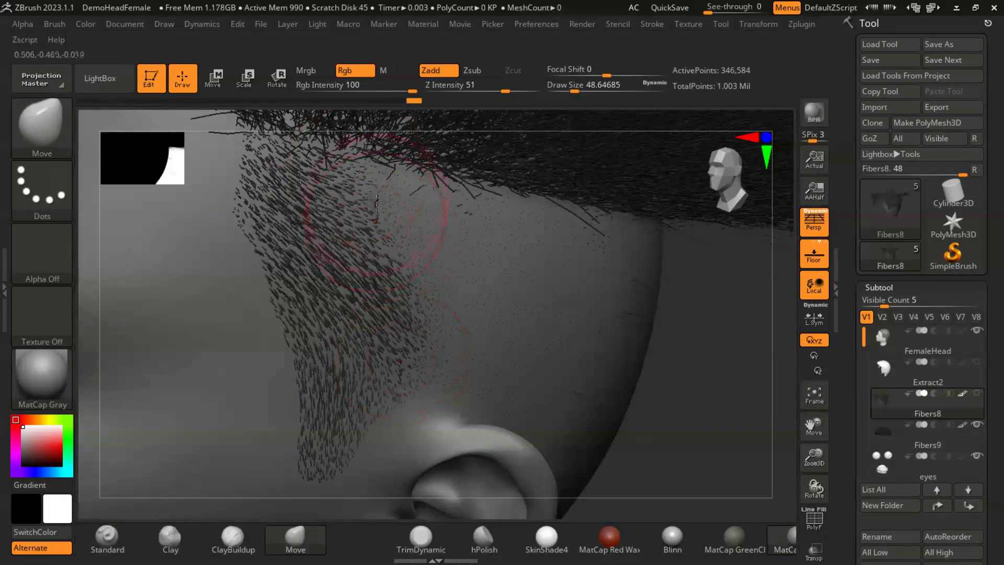
- Undo the last stroke and comb the short fibers above the ear down and toward the back of the head
{"action": "left_click_drag", "start_coordinate": [625, 339], "coordinate": [767, 388]}
{"action": "key", "text": "ctrl+z"}
{"action": "mouse_move", "coordinate": [409, 231]}
{"action": "left_mouse_down"}
{"action": "mouse_move", "coordinate": [429, 286]}
{"action": "mouse_move", "coordinate": [450, 299]}
{"action": "left_mouse_up"}
{"action": "mouse_move", "coordinate": [439, 210]}
{"action": "left_mouse_down"}
{"action": "mouse_move", "coordinate": [483, 341]}
{"action": "mouse_move", "coordinate": [464, 399]}
{"action": "left_mouse_up"}
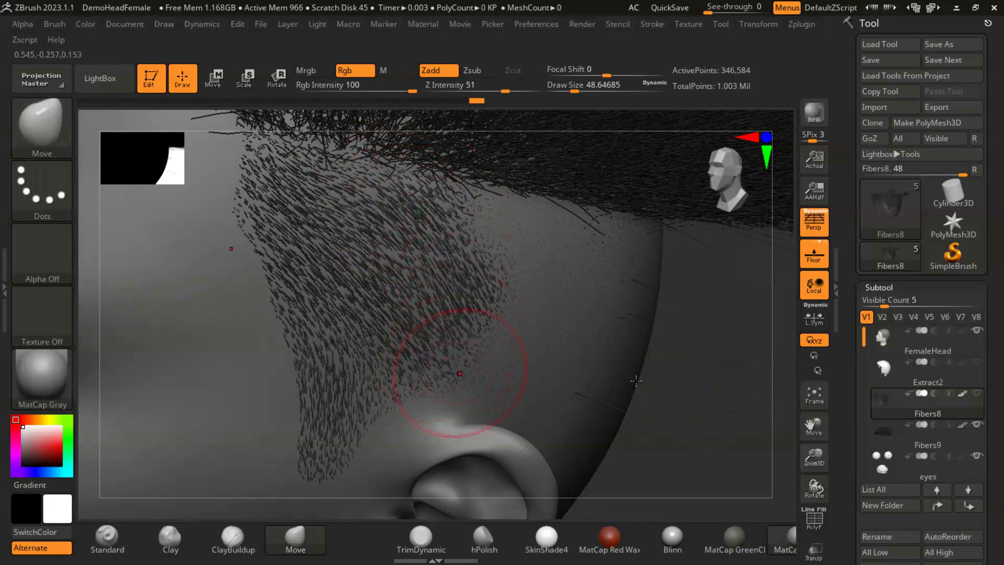
{"action": "right_click_drag", "start_coordinate": [634, 372], "coordinate": [590, 341]}
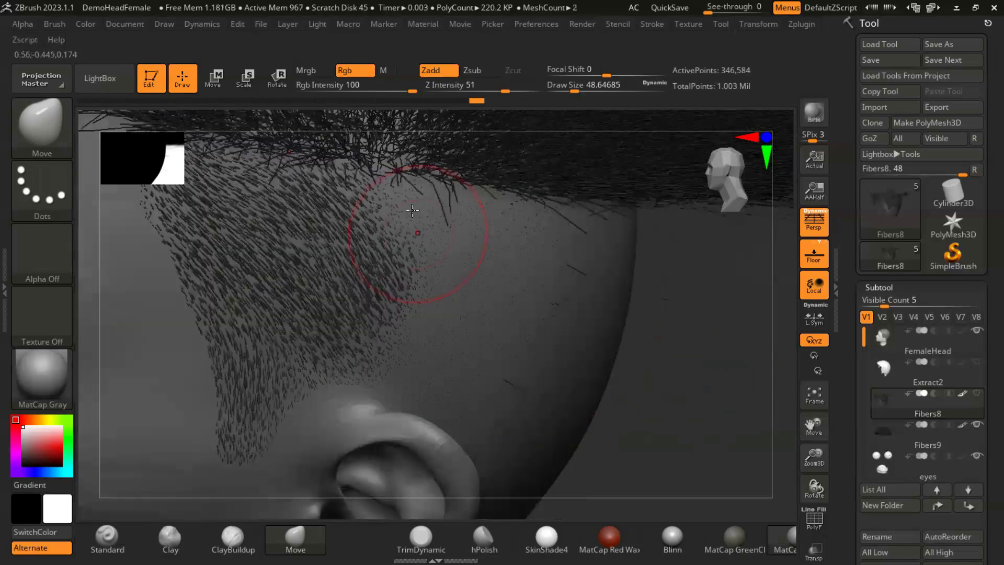
{"action": "right_click_drag", "start_coordinate": [664, 382], "coordinate": [489, 293]}
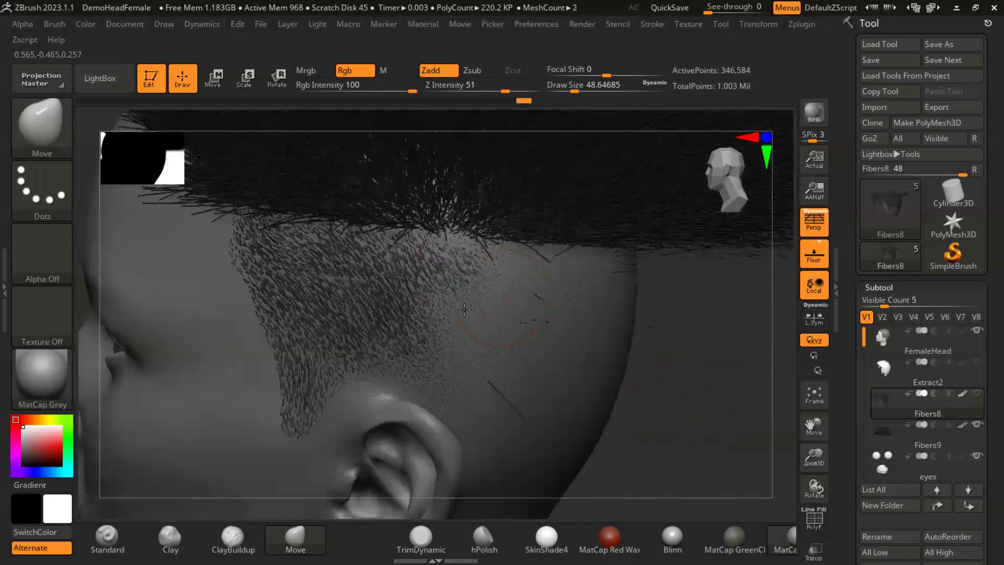
{"action": "left_click_drag", "start_coordinate": [452, 303], "coordinate": [462, 314]}
{"action": "mouse_move", "coordinate": [439, 353]}
{"action": "left_mouse_down"}
{"action": "mouse_move", "coordinate": [449, 365]}
{"action": "mouse_move", "coordinate": [444, 392]}
{"action": "left_mouse_up"}
{"action": "left_click_drag", "start_coordinate": [463, 318], "coordinate": [482, 356]}
{"action": "left_click_drag", "start_coordinate": [489, 269], "coordinate": [507, 302]}
{"action": "right_click_drag", "start_coordinate": [675, 390], "coordinate": [460, 198]}
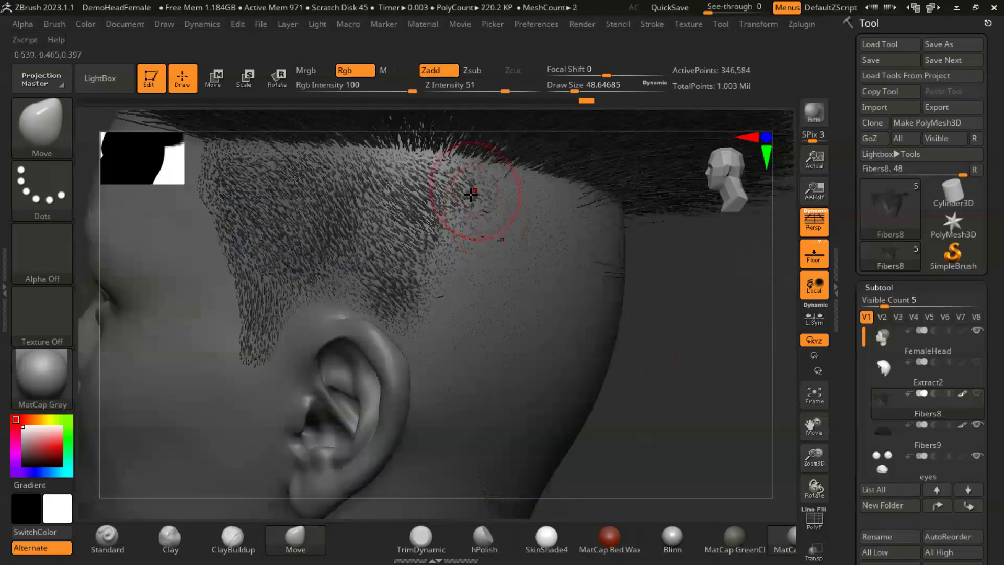
- Comb the short fibers above and behind the ear downward toward the nape with the Move brush
{"action": "left_click_drag", "start_coordinate": [408, 168], "coordinate": [433, 193]}
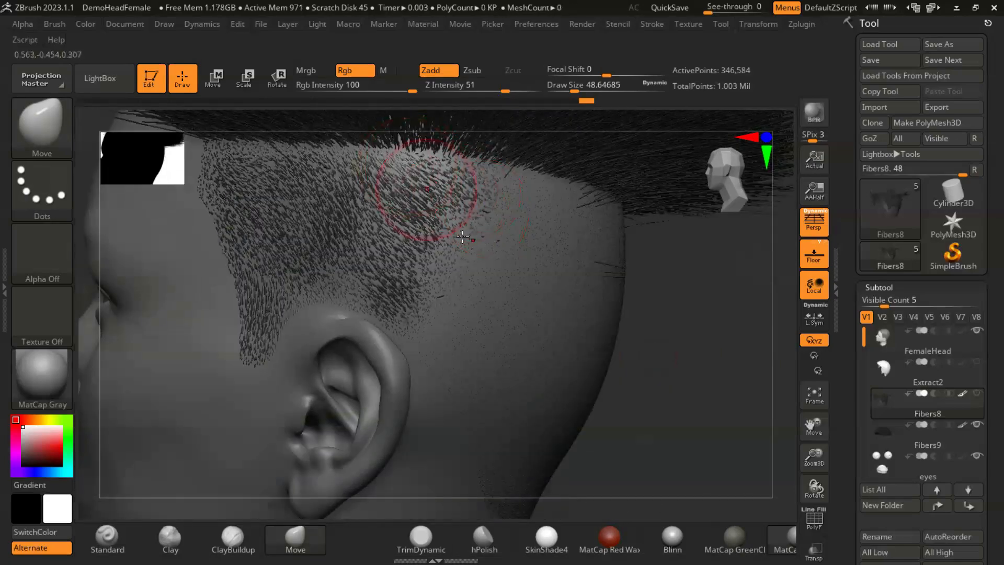
{"action": "left_click_drag", "start_coordinate": [454, 230], "coordinate": [469, 256]}
{"action": "mouse_move", "coordinate": [438, 297]}
{"action": "left_mouse_down"}
{"action": "mouse_move", "coordinate": [432, 359]}
{"action": "mouse_move", "coordinate": [446, 386]}
{"action": "left_mouse_up"}
{"action": "mouse_move", "coordinate": [651, 384]}
{"action": "right_mouse_down", "text": "alt"}
{"action": "mouse_move", "coordinate": [647, 350]}
{"action": "mouse_move", "coordinate": [623, 330]}
{"action": "right_mouse_up", "text": "alt"}
{"action": "left_click_drag", "start_coordinate": [472, 328], "coordinate": [494, 391]}
{"action": "right_click_drag", "start_coordinate": [692, 356], "coordinate": [686, 289], "text": "alt"}
{"action": "left_click_drag", "start_coordinate": [489, 337], "coordinate": [501, 390]}
{"action": "right_click_drag", "start_coordinate": [681, 317], "coordinate": [676, 369], "text": "alt"}
{"action": "left_click_drag", "start_coordinate": [460, 253], "coordinate": [463, 294]}
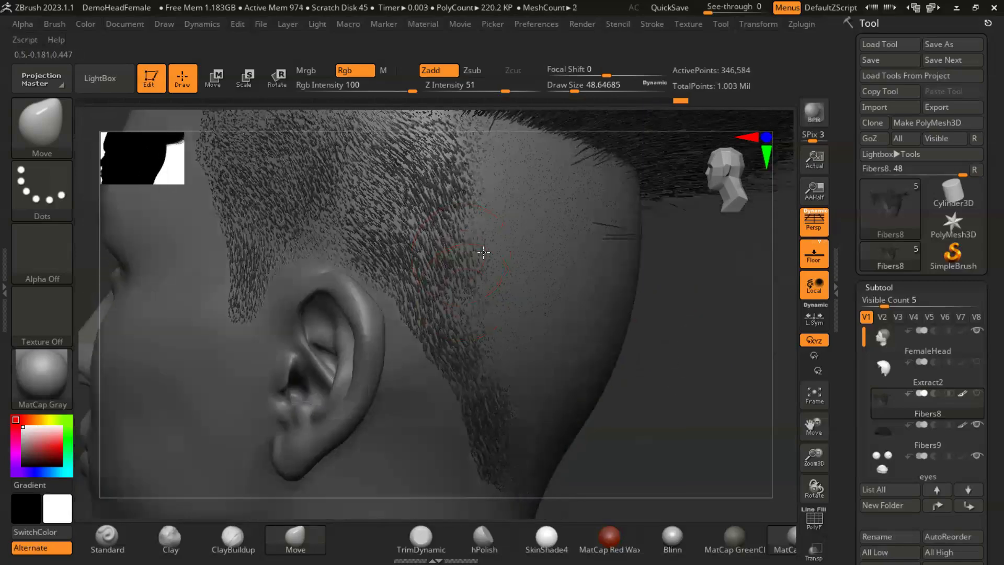
- Comb the short fibers farther back behind the ear downward, and undo the stray stroke under the crown edge
{"action": "right_click_drag", "start_coordinate": [681, 345], "coordinate": [679, 409], "text": "alt"}
{"action": "mouse_move", "coordinate": [446, 206]}
{"action": "left_mouse_down"}
{"action": "mouse_move", "coordinate": [471, 192]}
{"action": "mouse_move", "coordinate": [499, 313]}
{"action": "left_mouse_up"}
{"action": "left_click_drag", "start_coordinate": [693, 368], "coordinate": [697, 353]}
{"action": "left_click_drag", "start_coordinate": [505, 208], "coordinate": [521, 256]}
{"action": "left_click_drag", "start_coordinate": [695, 355], "coordinate": [248, 317]}
{"action": "left_click_drag", "start_coordinate": [448, 192], "coordinate": [457, 187]}
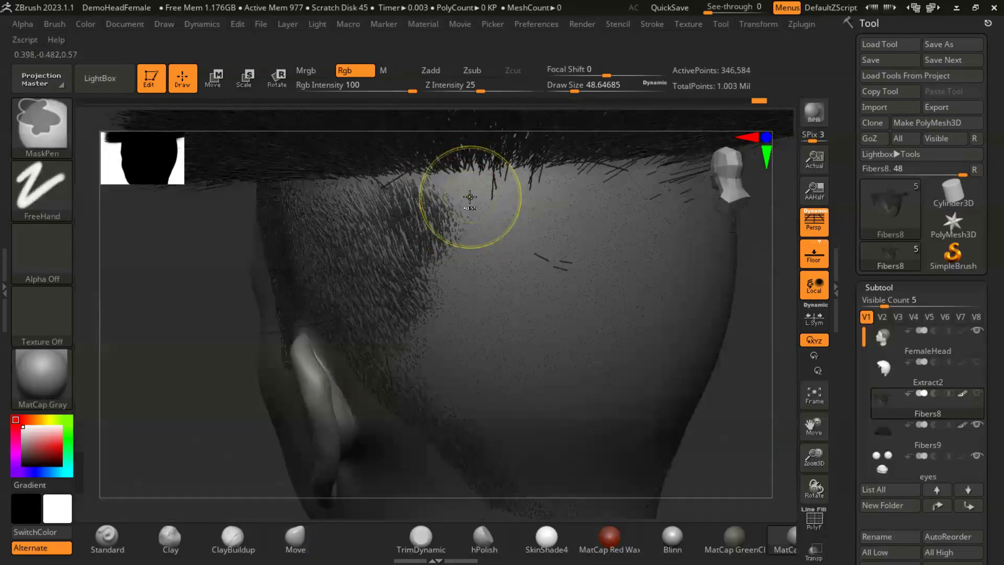
{"action": "key", "text": "ctrl+z"}
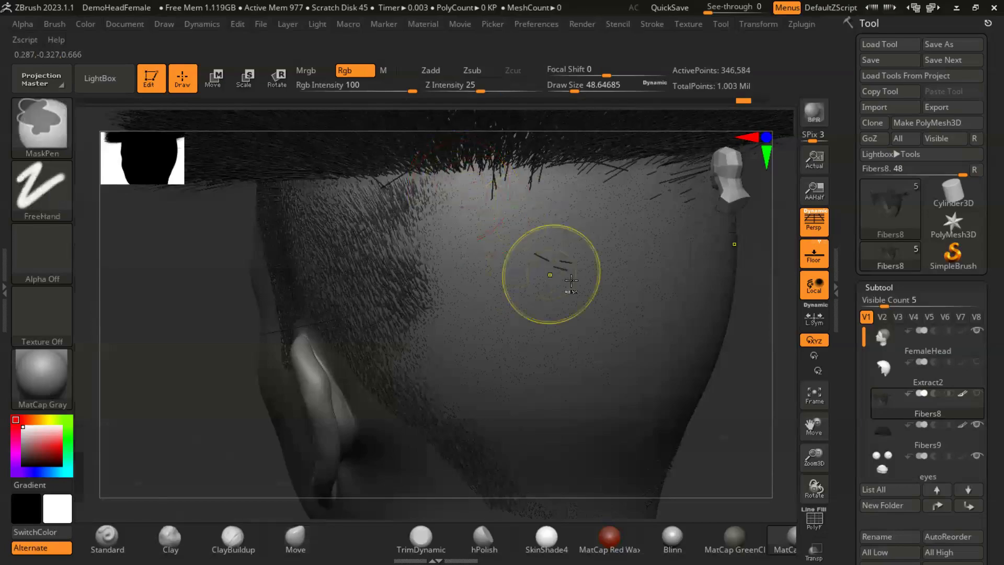
- Comb the short fibers at the rear side of the head down from the crown edge to the lower hairline
{"action": "mouse_move", "coordinate": [746, 404]}
{"action": "left_mouse_down", "text": "alt"}
{"action": "mouse_move", "coordinate": [659, 358]}
{"action": "mouse_move", "coordinate": [690, 384]}
{"action": "mouse_move", "coordinate": [690, 418]}
{"action": "left_mouse_up", "text": "alt"}
{"action": "left_click_drag", "start_coordinate": [337, 317], "coordinate": [358, 364]}
{"action": "mouse_move", "coordinate": [399, 230]}
{"action": "left_mouse_down"}
{"action": "mouse_move", "coordinate": [392, 271]}
{"action": "mouse_move", "coordinate": [347, 314]}
{"action": "mouse_move", "coordinate": [390, 326]}
{"action": "left_mouse_up"}
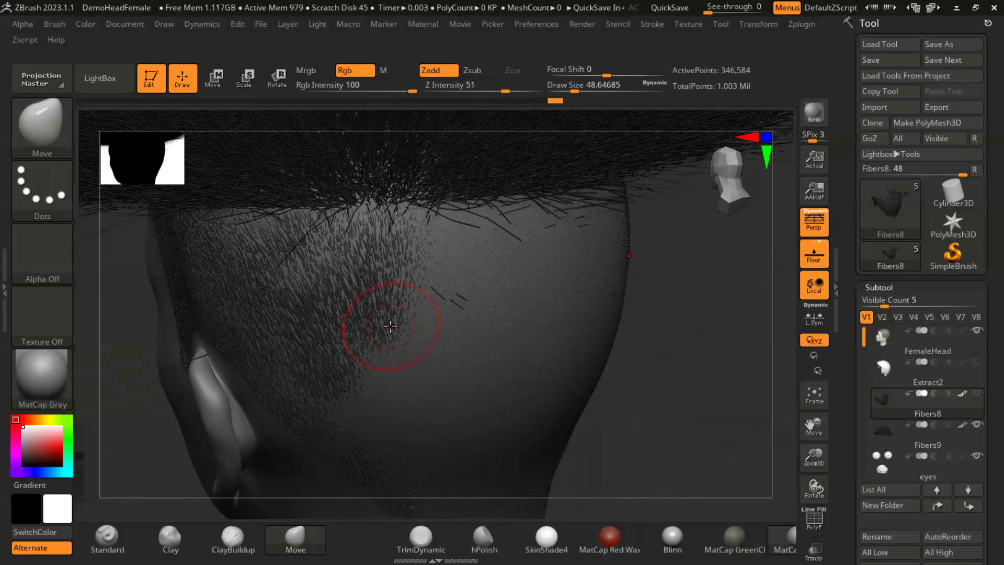
{"action": "left_click_drag", "start_coordinate": [383, 343], "coordinate": [400, 413]}
{"action": "left_click_drag", "start_coordinate": [701, 391], "coordinate": [347, 285]}
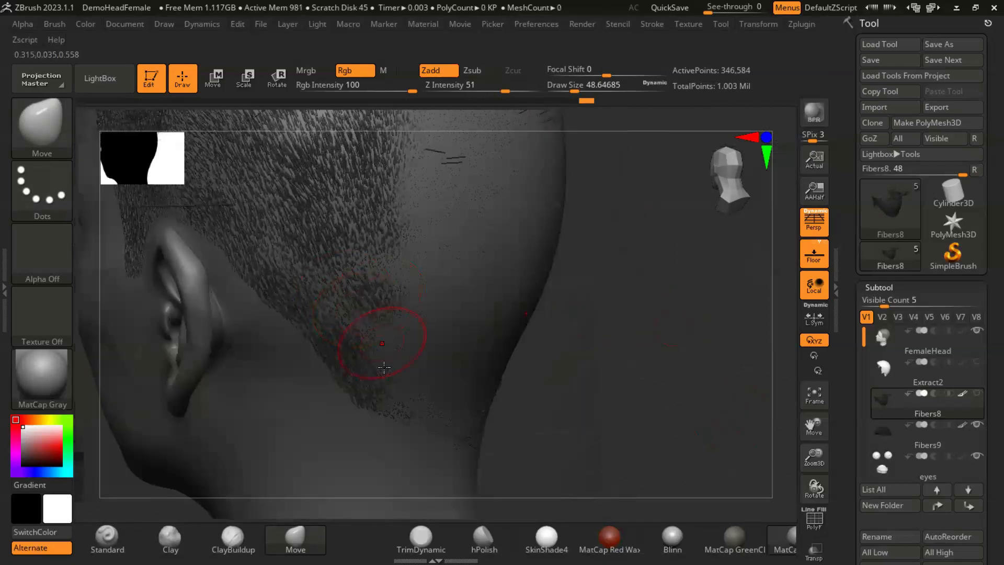
{"action": "left_click_drag", "start_coordinate": [409, 386], "coordinate": [419, 414]}
- Smooth the short fibers behind the ear down to the nape hairline, undoing one stroke and combing the area again
{"action": "left_click_drag", "start_coordinate": [618, 406], "coordinate": [579, 399]}
{"action": "left_click_drag", "start_coordinate": [409, 316], "coordinate": [418, 339]}
{"action": "left_click_drag", "start_coordinate": [381, 256], "coordinate": [390, 280]}
{"action": "left_click_drag", "start_coordinate": [644, 337], "coordinate": [636, 395], "text": "alt"}
{"action": "key", "text": "ctrl+z"}
{"action": "left_click_drag", "start_coordinate": [381, 320], "coordinate": [384, 345]}
{"action": "mouse_move", "coordinate": [665, 356]}
{"action": "left_mouse_down", "text": "alt"}
{"action": "mouse_move", "coordinate": [652, 392]}
{"action": "mouse_move", "coordinate": [641, 384]}
{"action": "left_mouse_up", "text": "alt"}
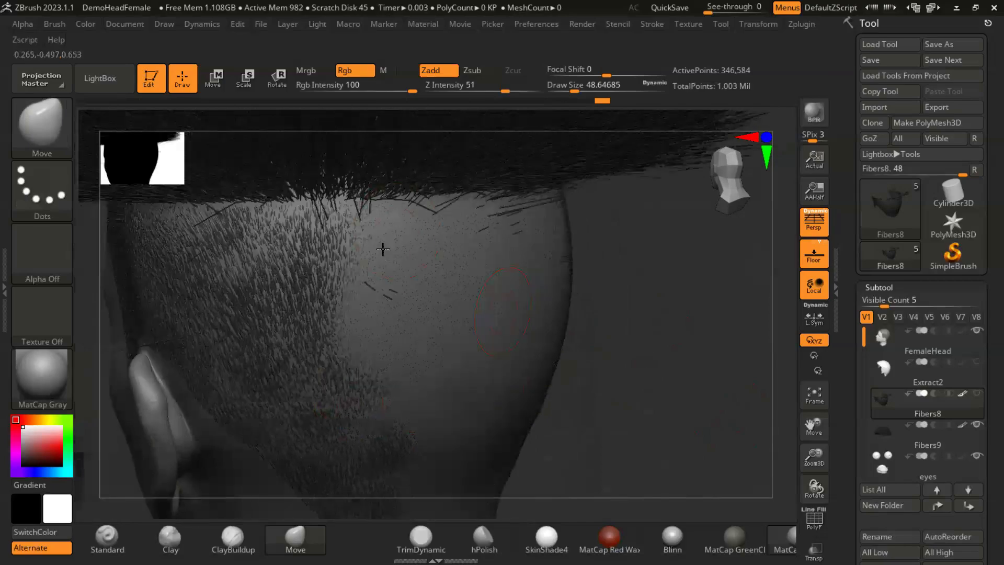
- Comb the fibers across the back of the head downward, filling the bare strip along its centre
{"action": "mouse_move", "coordinate": [377, 315]}
{"action": "left_mouse_down"}
{"action": "mouse_move", "coordinate": [372, 339]}
{"action": "mouse_move", "coordinate": [388, 376]}
{"action": "left_mouse_up"}
{"action": "left_click_drag", "start_coordinate": [624, 376], "coordinate": [652, 373]}
{"action": "left_click_drag", "start_coordinate": [428, 263], "coordinate": [414, 353]}
{"action": "mouse_move", "coordinate": [597, 392]}
{"action": "left_mouse_down"}
{"action": "mouse_move", "coordinate": [625, 388]}
{"action": "mouse_move", "coordinate": [567, 301]}
{"action": "left_mouse_up"}
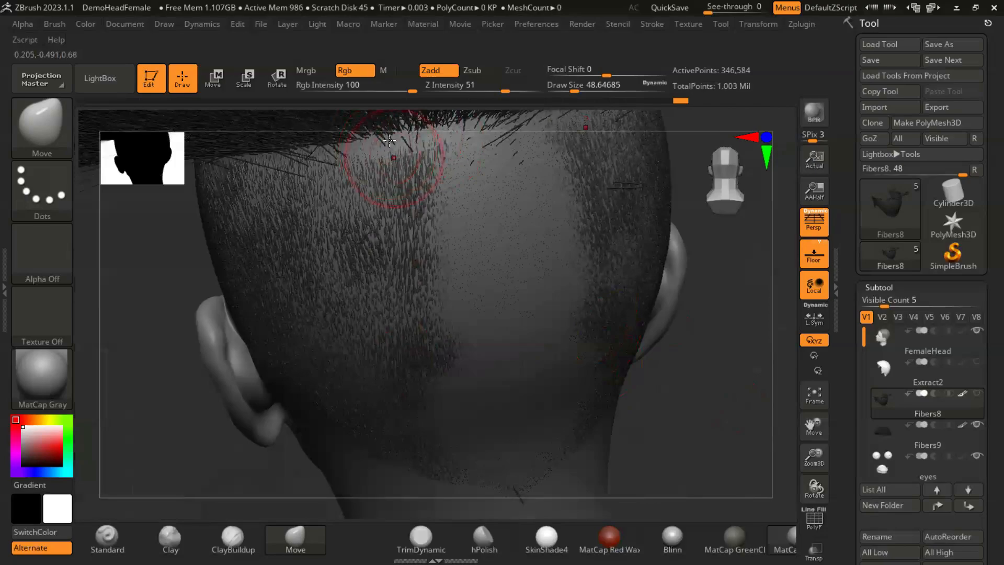
{"action": "key", "text": "ctrl"}
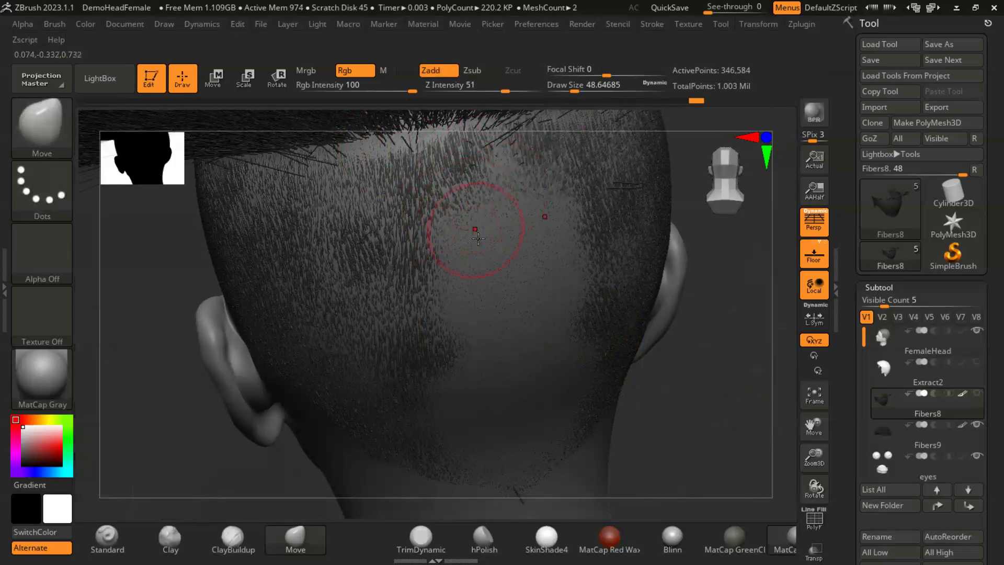
{"action": "left_click_drag", "start_coordinate": [702, 399], "coordinate": [684, 371]}
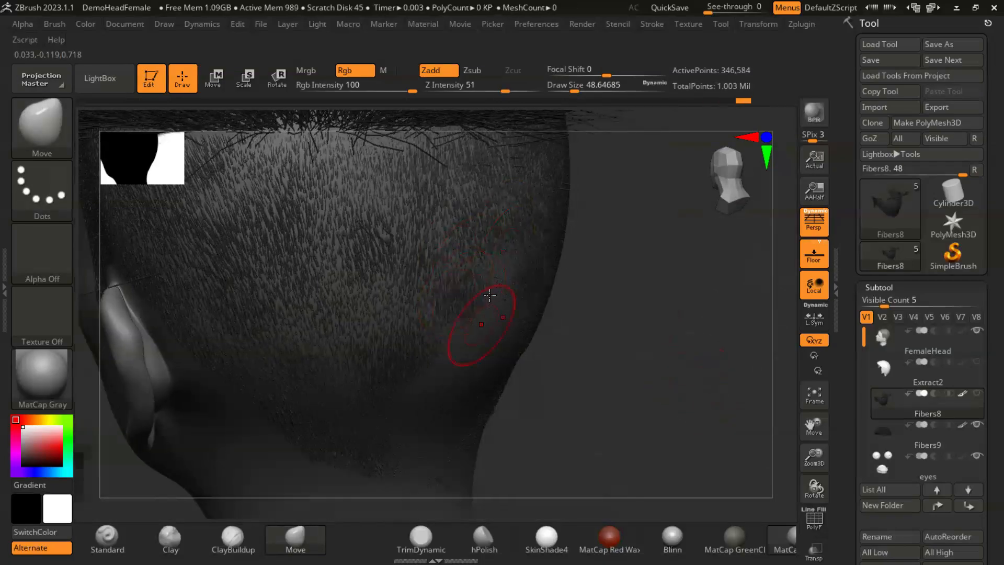
{"action": "mouse_move", "coordinate": [637, 355]}
{"action": "left_mouse_down"}
{"action": "mouse_move", "coordinate": [677, 385]}
{"action": "mouse_move", "coordinate": [595, 366]}
{"action": "left_mouse_up"}
{"action": "left_click_drag", "start_coordinate": [479, 355], "coordinate": [474, 360]}
- Set the draw size to about 87 and comb the fibers at the lower back of the head down toward the nape
{"action": "key", "text": "s"}
{"action": "left_click", "coordinate": [485, 368]}
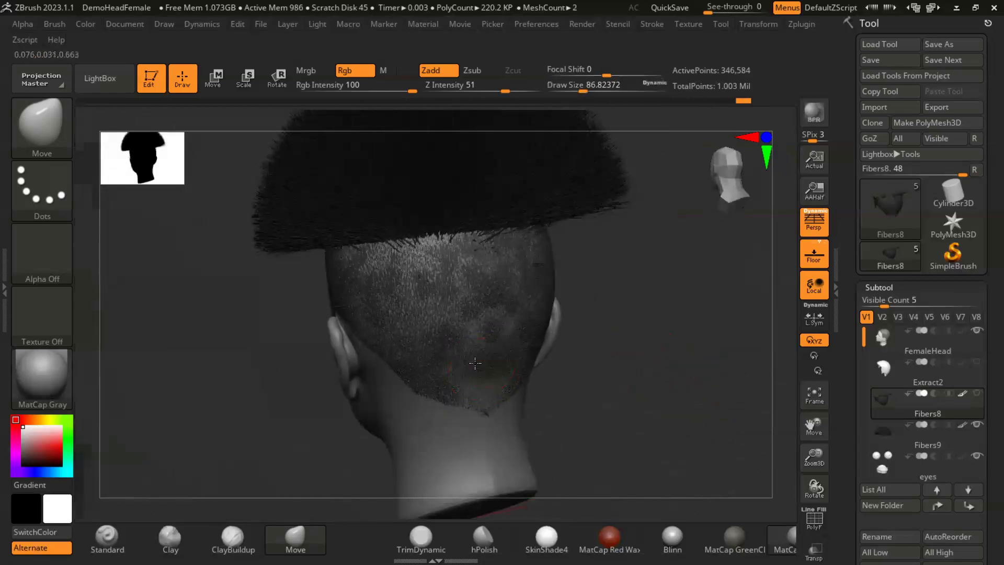
{"action": "left_click_drag", "start_coordinate": [609, 382], "coordinate": [594, 381]}
{"action": "left_click_drag", "start_coordinate": [461, 271], "coordinate": [462, 342]}
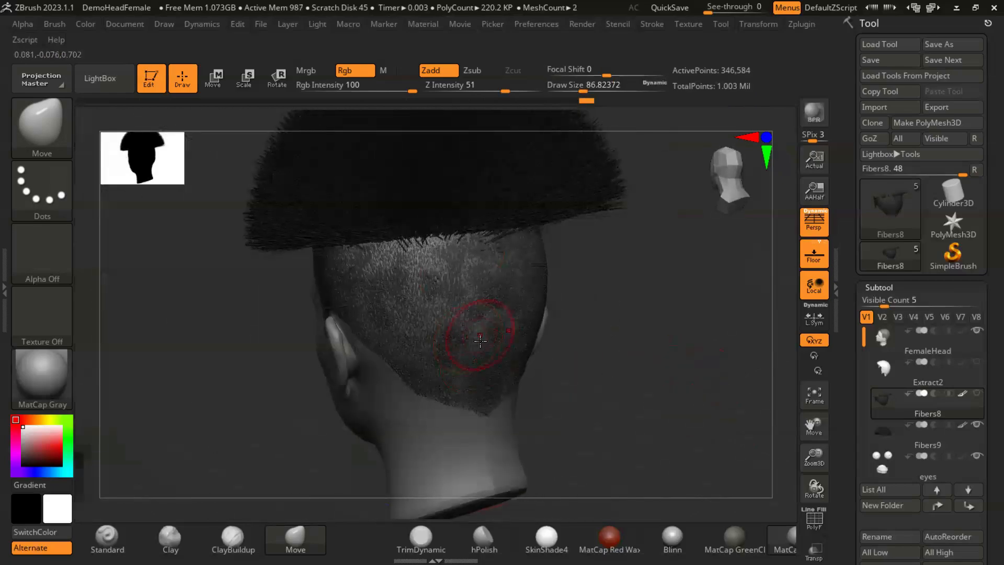
- Set the draw size to about 140 and flatten the short fibers along the crown edge around the back and sides
{"action": "key", "text": "s"}
{"action": "left_click_drag", "start_coordinate": [588, 361], "coordinate": [597, 361]}
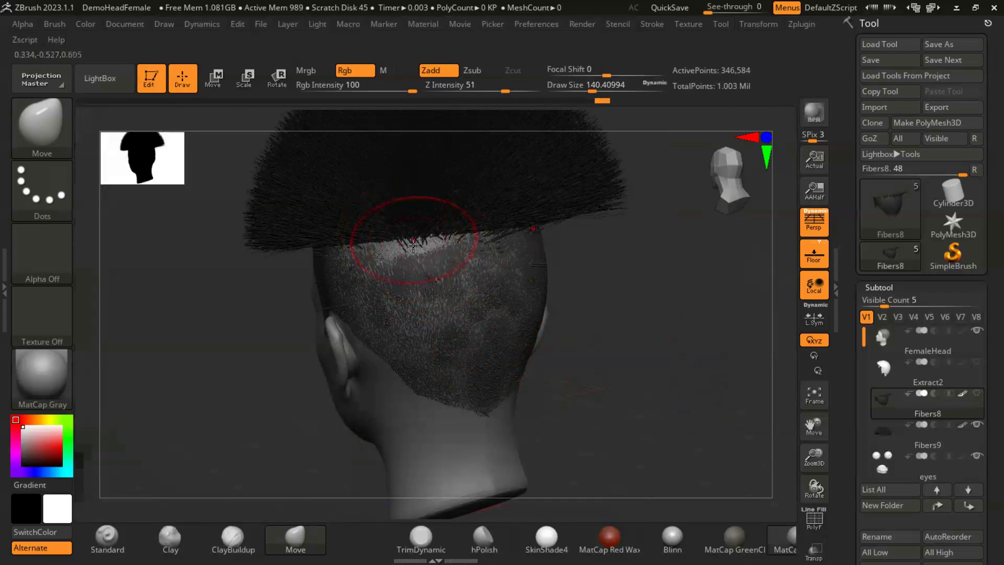
{"action": "left_click_drag", "start_coordinate": [650, 348], "coordinate": [427, 249]}
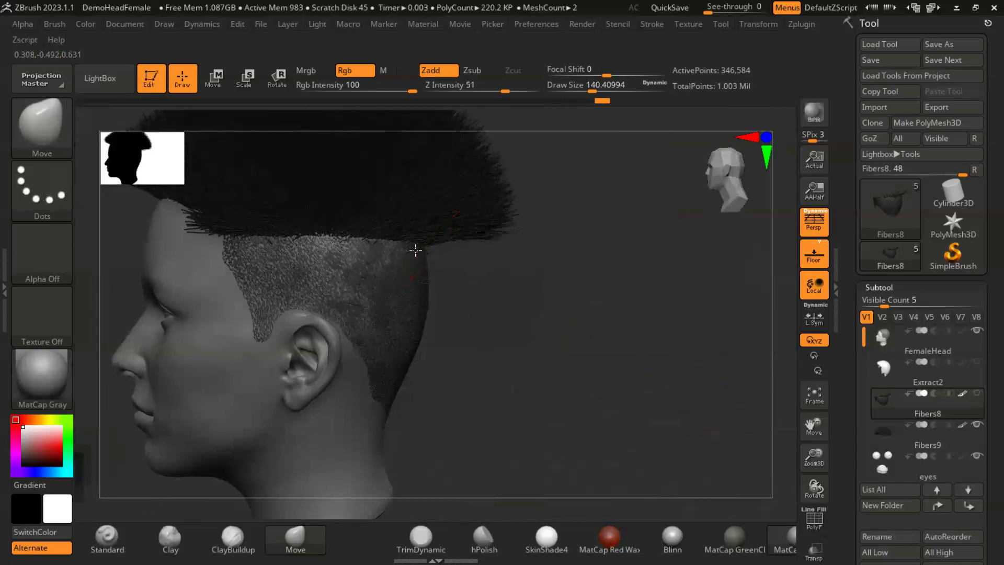
{"action": "mouse_move", "coordinate": [420, 331]}
{"action": "left_mouse_down"}
{"action": "mouse_move", "coordinate": [491, 365]}
{"action": "mouse_move", "coordinate": [457, 247]}
{"action": "left_mouse_up"}
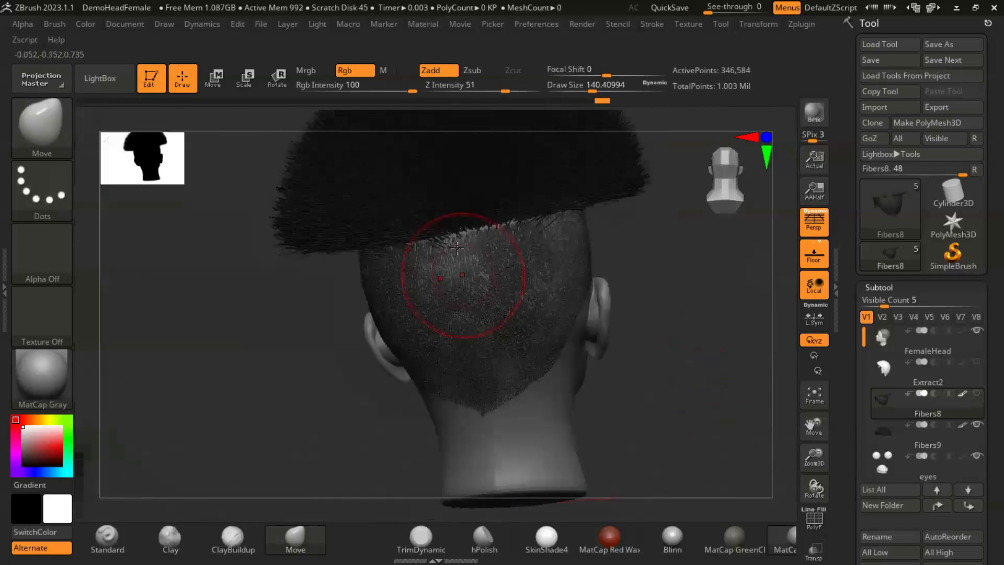
{"action": "left_click_drag", "start_coordinate": [620, 352], "coordinate": [534, 217]}
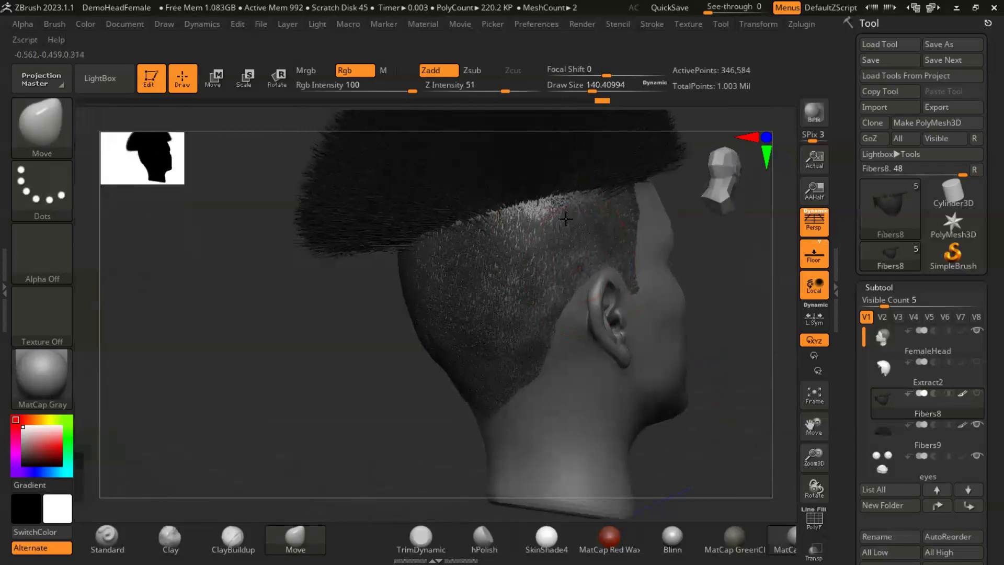
{"action": "left_click_drag", "start_coordinate": [720, 413], "coordinate": [547, 215]}
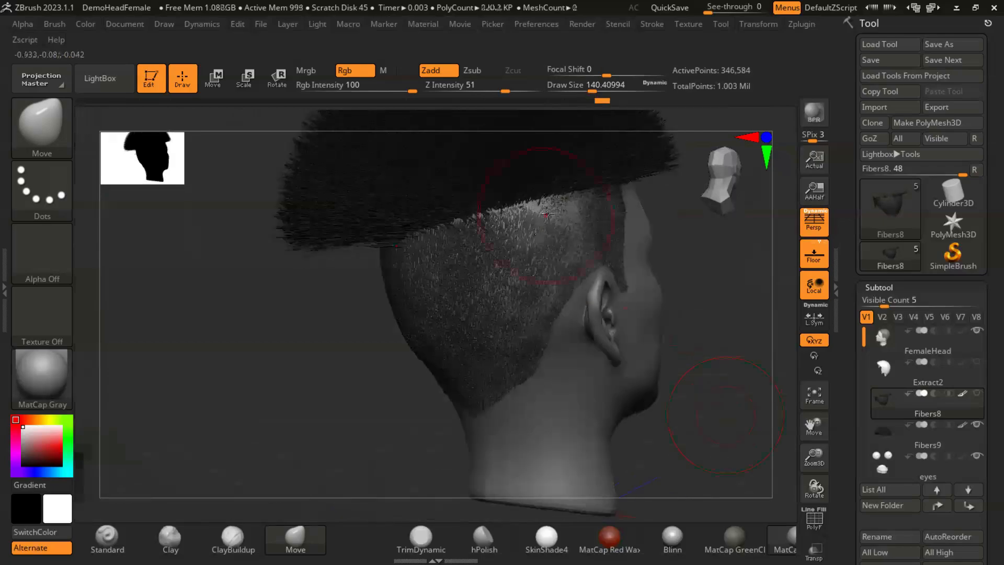
{"action": "left_click_drag", "start_coordinate": [578, 249], "coordinate": [554, 232]}
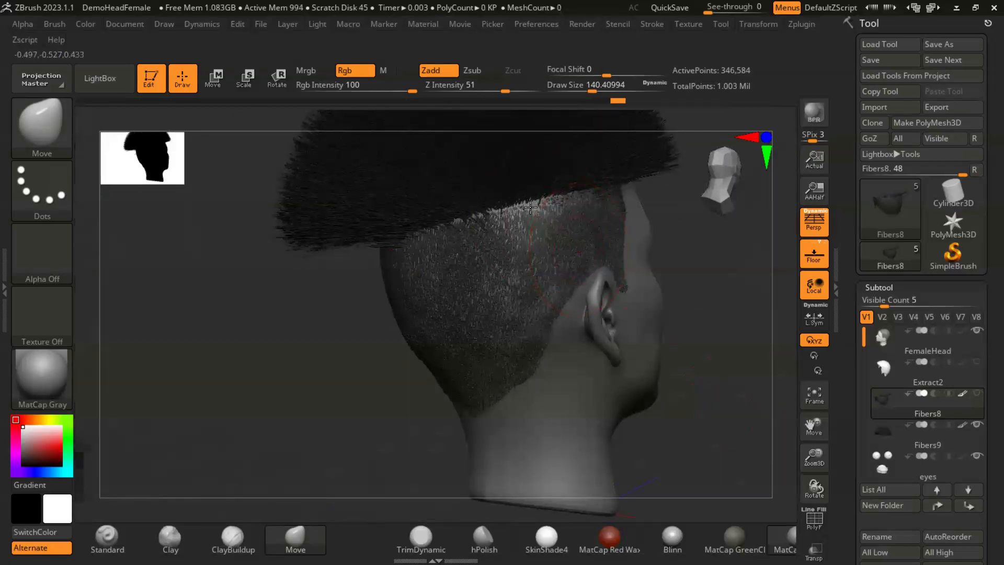
{"action": "left_click_drag", "start_coordinate": [738, 405], "coordinate": [516, 314]}
- Show the whole head from the front and select the long crown fiber subtool
{"action": "left_click_drag", "start_coordinate": [608, 343], "coordinate": [536, 322]}
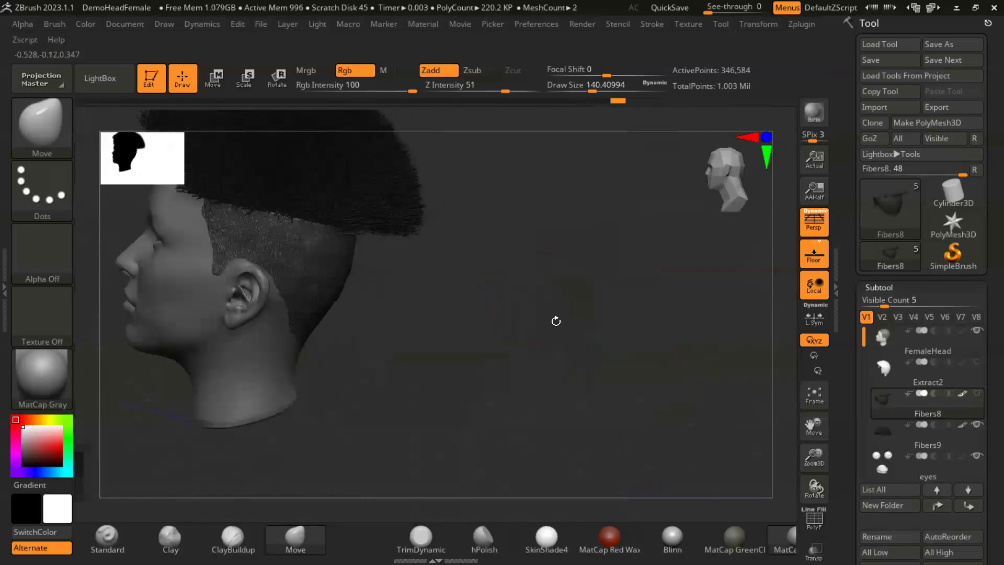
{"action": "left_click_drag", "start_coordinate": [673, 370], "coordinate": [578, 372]}
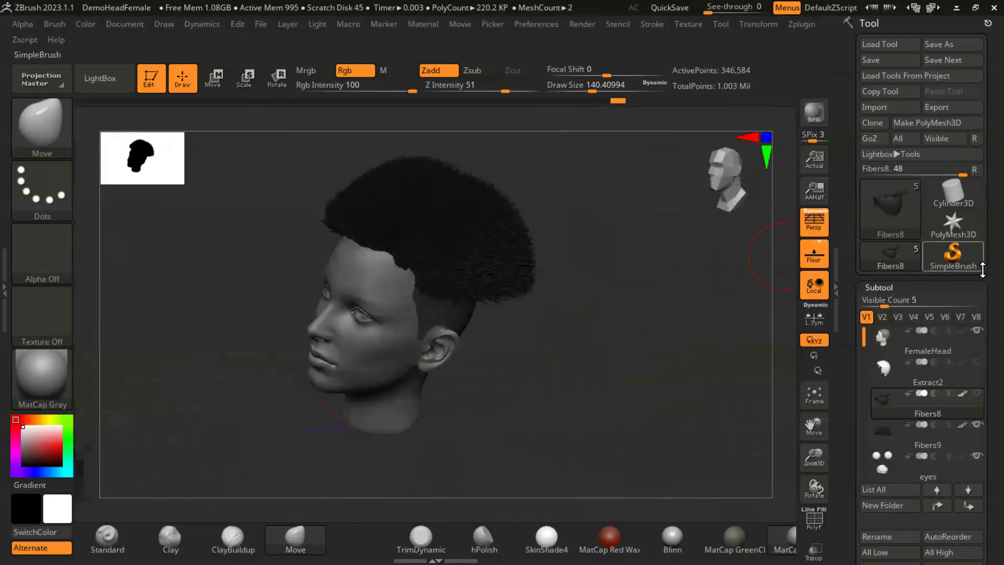
{"action": "left_click_drag", "start_coordinate": [983, 248], "coordinate": [983, 193]}
{"action": "left_click", "coordinate": [883, 248]}
{"action": "mouse_move", "coordinate": [881, 248]}
{"action": "left_click", "coordinate": [887, 216]}
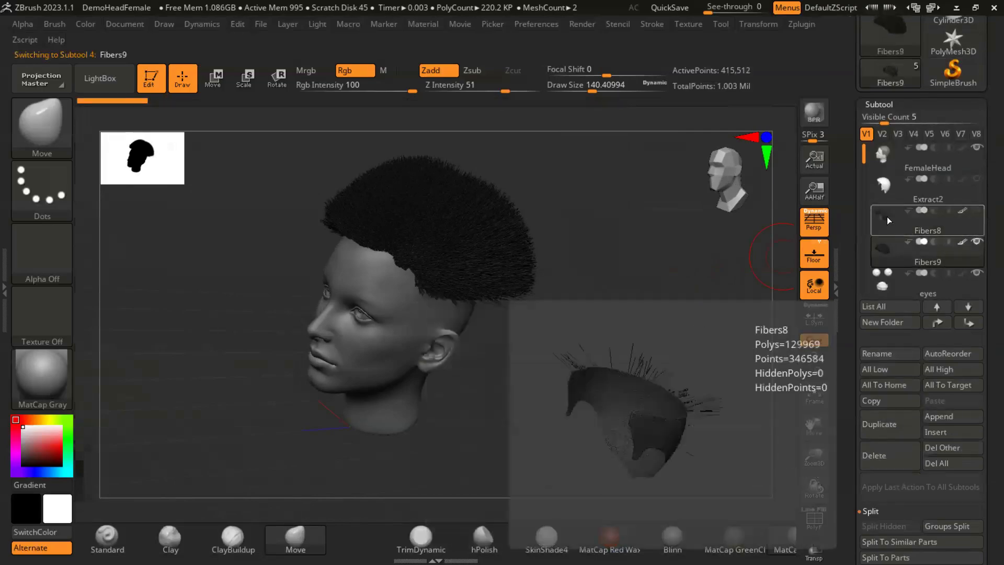
{"action": "left_click", "coordinate": [885, 253]}
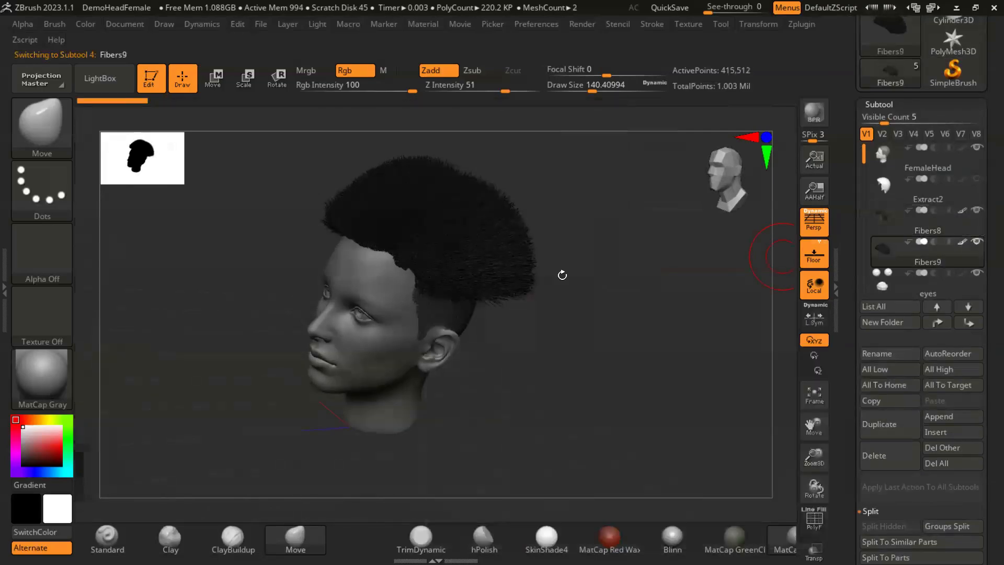
- Enlarge the draw size to about 351 and start sweeping the long crown fibers across the top of the head
{"action": "mouse_move", "coordinate": [636, 355]}
{"action": "left_mouse_down"}
{"action": "mouse_move", "coordinate": [488, 249]}
{"action": "mouse_move", "coordinate": [518, 265]}
{"action": "left_mouse_up"}
{"action": "key", "text": "s"}
{"action": "mouse_move", "coordinate": [620, 324]}
{"action": "left_mouse_down"}
{"action": "mouse_move", "coordinate": [667, 386]}
{"action": "mouse_move", "coordinate": [558, 330]}
{"action": "left_mouse_up"}
{"action": "left_click_drag", "start_coordinate": [598, 367], "coordinate": [634, 365]}
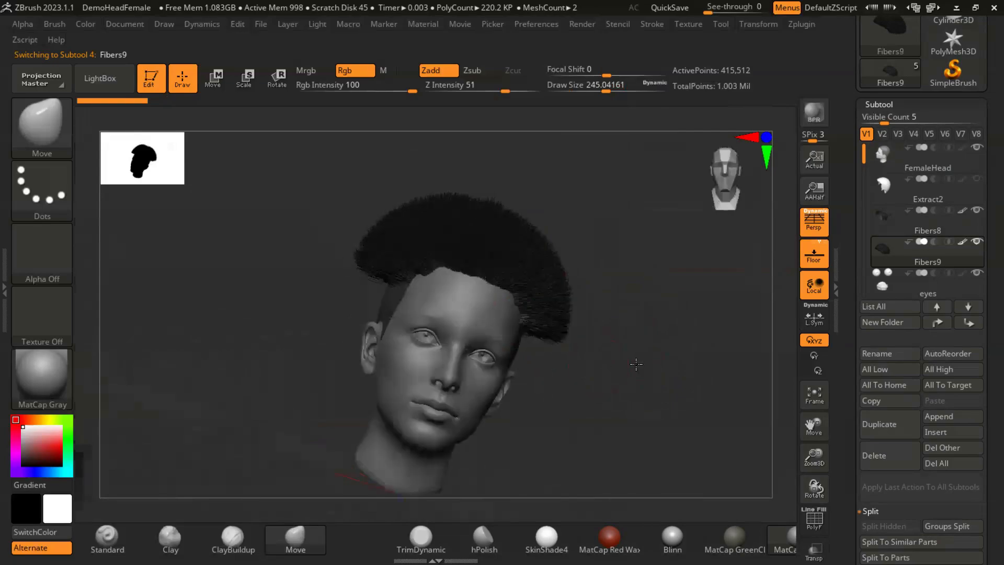
{"action": "key", "text": "s"}
{"action": "mouse_move", "coordinate": [601, 333]}
{"action": "left_mouse_down"}
{"action": "mouse_move", "coordinate": [615, 333]}
{"action": "mouse_move", "coordinate": [528, 283]}
{"action": "mouse_move", "coordinate": [476, 230]}
{"action": "left_mouse_up"}
{"action": "left_click_drag", "start_coordinate": [615, 346], "coordinate": [565, 325]}
{"action": "left_click_drag", "start_coordinate": [596, 285], "coordinate": [603, 269]}
- Push the crown fibers on the head's left side inward to lie closer to the scalp above the short hair
{"action": "left_click_drag", "start_coordinate": [636, 338], "coordinate": [686, 324]}
{"action": "left_click_drag", "start_coordinate": [646, 358], "coordinate": [695, 374]}
{"action": "left_click_drag", "start_coordinate": [523, 294], "coordinate": [486, 308]}
{"action": "mouse_move", "coordinate": [586, 277]}
{"action": "left_mouse_down"}
{"action": "mouse_move", "coordinate": [583, 254]}
{"action": "mouse_move", "coordinate": [565, 251]}
{"action": "left_mouse_up"}
{"action": "left_click_drag", "start_coordinate": [473, 301], "coordinate": [460, 309]}
{"action": "mouse_move", "coordinate": [644, 317]}
{"action": "left_mouse_down"}
{"action": "mouse_move", "coordinate": [601, 347]}
{"action": "mouse_move", "coordinate": [352, 352]}
{"action": "mouse_move", "coordinate": [246, 332]}
{"action": "mouse_move", "coordinate": [307, 347]}
{"action": "mouse_move", "coordinate": [507, 310]}
{"action": "mouse_move", "coordinate": [516, 319]}
{"action": "left_mouse_up"}
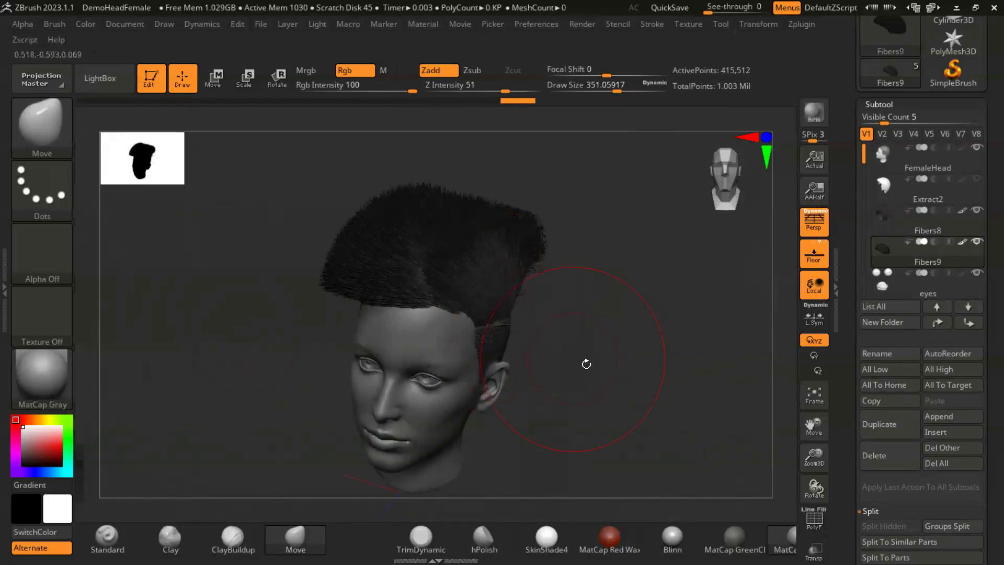
- Sweep the front and top crown fibers away from the left side toward the head's right side
{"action": "left_click_drag", "start_coordinate": [584, 363], "coordinate": [484, 363]}
{"action": "left_click_drag", "start_coordinate": [491, 299], "coordinate": [483, 299]}
{"action": "left_click_drag", "start_coordinate": [470, 352], "coordinate": [603, 315]}
{"action": "left_click_drag", "start_coordinate": [479, 280], "coordinate": [487, 284]}
{"action": "left_click_drag", "start_coordinate": [575, 340], "coordinate": [613, 309]}
{"action": "left_click_drag", "start_coordinate": [608, 326], "coordinate": [573, 313]}
{"action": "left_click_drag", "start_coordinate": [515, 255], "coordinate": [487, 223]}
{"action": "left_click_drag", "start_coordinate": [578, 322], "coordinate": [561, 272]}
{"action": "left_click_drag", "start_coordinate": [502, 256], "coordinate": [534, 241]}
- Shape the crown fibers over the forehead and right side into a fuller side-swept volume
{"action": "mouse_move", "coordinate": [600, 332]}
{"action": "left_mouse_down"}
{"action": "mouse_move", "coordinate": [522, 317]}
{"action": "mouse_move", "coordinate": [525, 291]}
{"action": "left_mouse_up"}
{"action": "mouse_move", "coordinate": [474, 319]}
{"action": "left_mouse_down"}
{"action": "mouse_move", "coordinate": [434, 285]}
{"action": "mouse_move", "coordinate": [385, 284]}
{"action": "left_mouse_up"}
{"action": "mouse_move", "coordinate": [283, 311]}
{"action": "left_mouse_down"}
{"action": "mouse_move", "coordinate": [399, 346]}
{"action": "mouse_move", "coordinate": [396, 326]}
{"action": "left_mouse_up"}
{"action": "left_click_drag", "start_coordinate": [388, 273], "coordinate": [413, 283]}
{"action": "left_click_drag", "start_coordinate": [517, 246], "coordinate": [578, 287]}
{"action": "left_click_drag", "start_coordinate": [461, 229], "coordinate": [442, 226]}
{"action": "left_click_drag", "start_coordinate": [588, 285], "coordinate": [576, 327]}
- Open the FiberMesh settings and look through the modifiers for the crown fibers
{"action": "scroll", "coordinate": [983, 211], "scroll_direction": "down", "scroll_amount": 10}
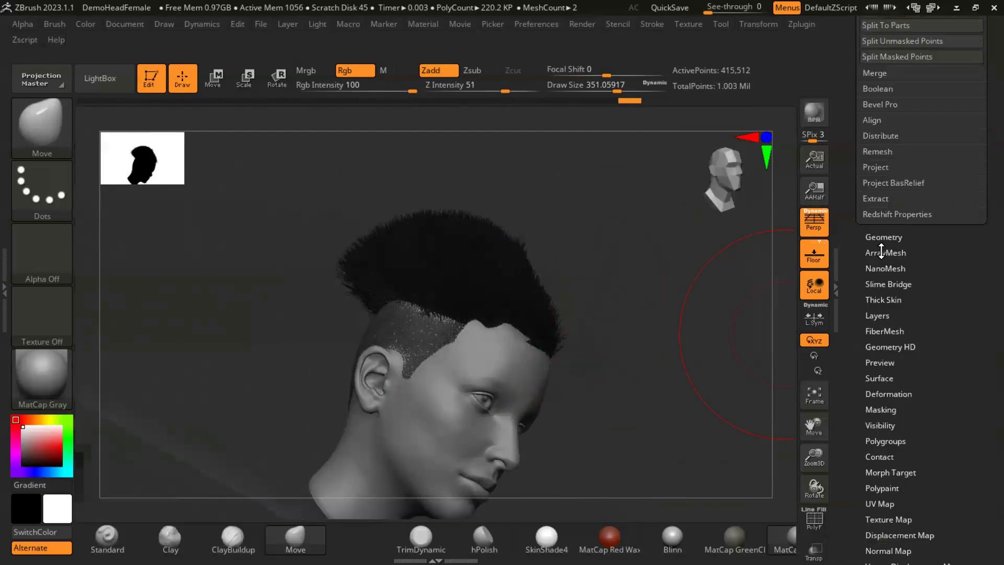
{"action": "left_click_drag", "start_coordinate": [983, 380], "coordinate": [944, 266]}
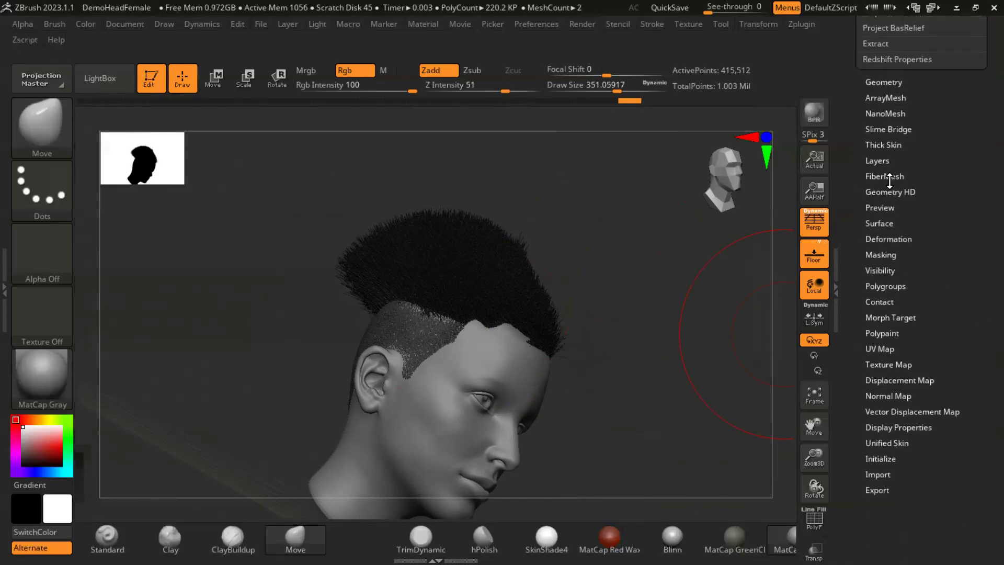
{"action": "left_click", "coordinate": [885, 177]}
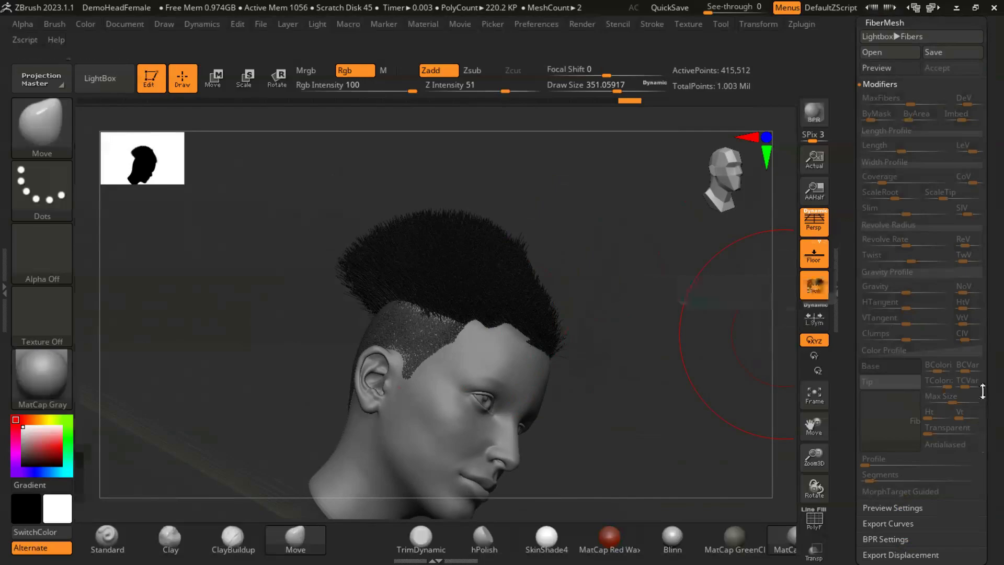
{"action": "left_click_drag", "start_coordinate": [990, 444], "coordinate": [927, 391]}
- Pull in the crown fibers at the front left and the back to tighten the hairstyle's outline
{"action": "left_click_drag", "start_coordinate": [645, 357], "coordinate": [436, 299]}
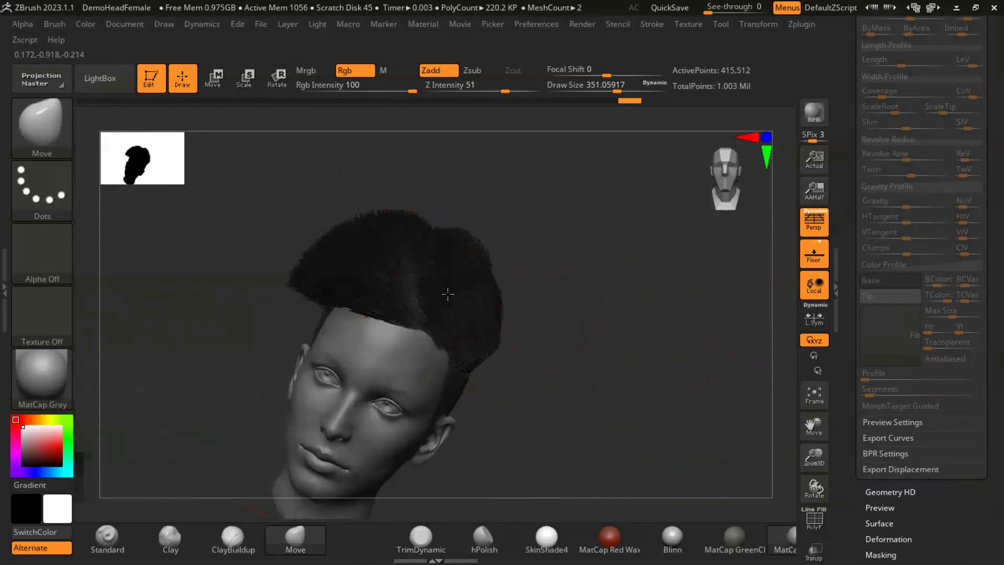
{"action": "left_click_drag", "start_coordinate": [516, 292], "coordinate": [466, 300]}
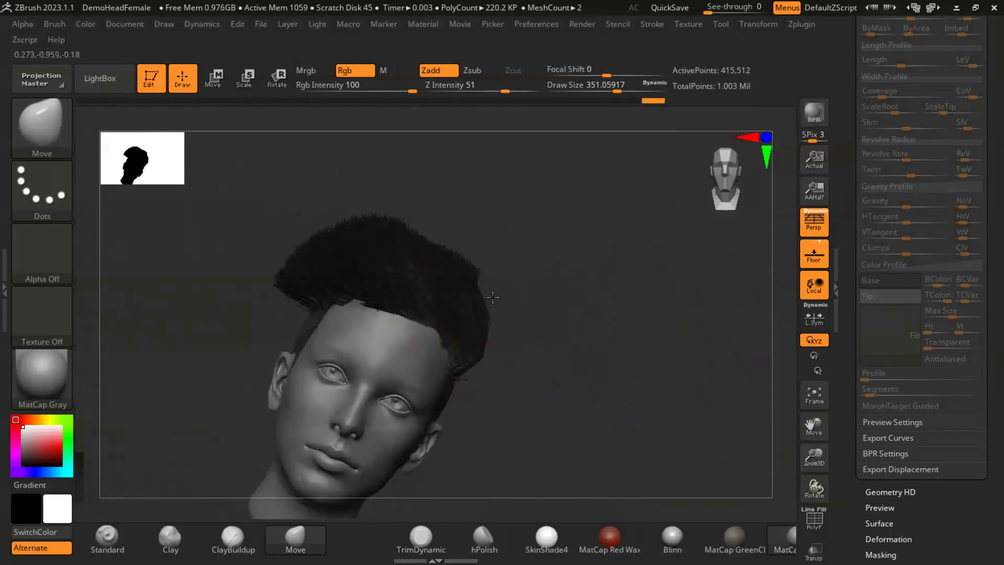
{"action": "left_click_drag", "start_coordinate": [596, 350], "coordinate": [328, 272]}
{"action": "left_click_drag", "start_coordinate": [318, 326], "coordinate": [493, 260]}
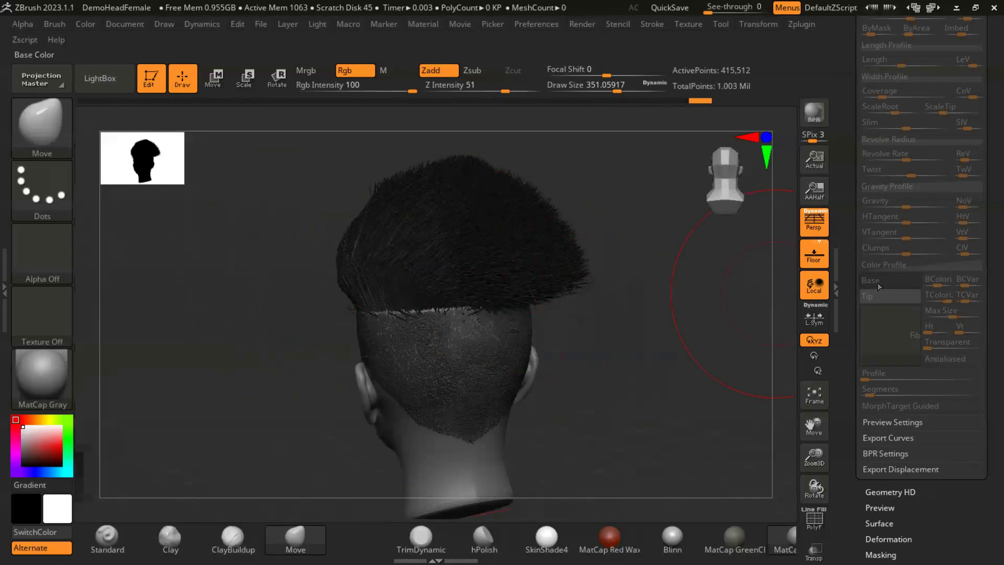
{"action": "left_click_drag", "start_coordinate": [652, 307], "coordinate": [587, 269]}
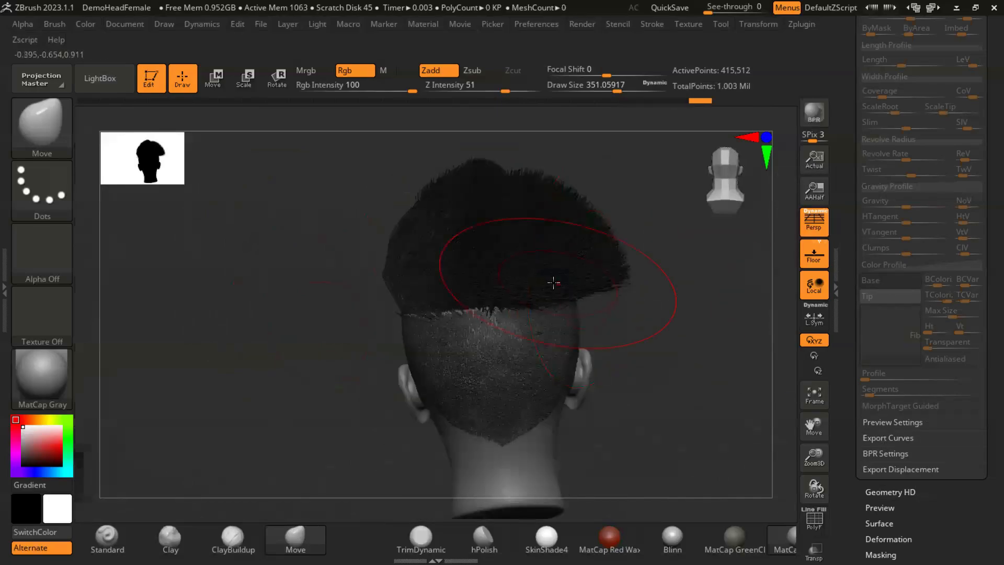
- Lower the raised fibers on top of the crown and round off the side-swept shape at the right and back
{"action": "left_click_drag", "start_coordinate": [620, 312], "coordinate": [382, 335]}
{"action": "left_click_drag", "start_coordinate": [310, 331], "coordinate": [309, 256], "text": "alt"}
{"action": "left_click_drag", "start_coordinate": [680, 318], "coordinate": [658, 315]}
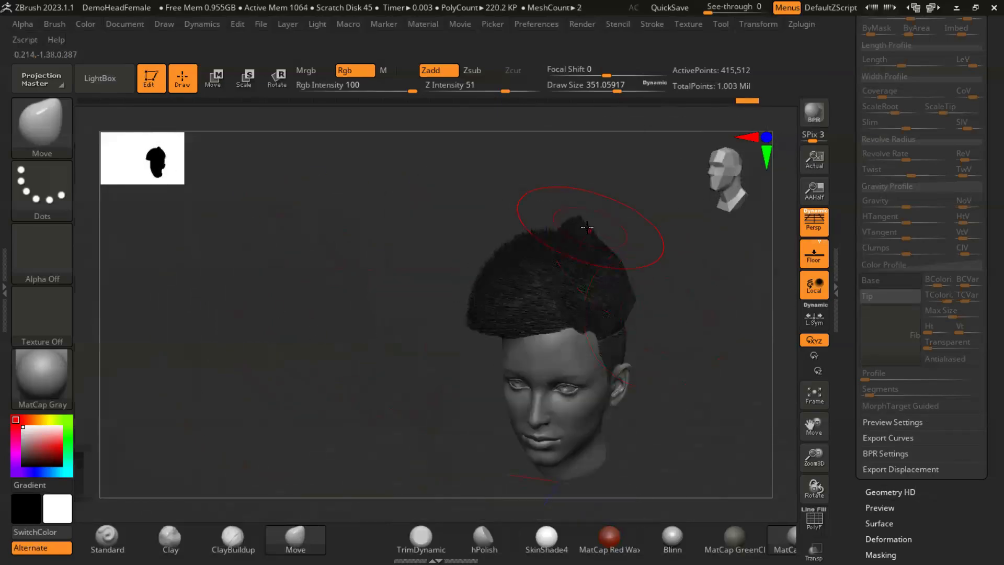
{"action": "mouse_move", "coordinate": [570, 233]}
{"action": "left_mouse_down"}
{"action": "mouse_move", "coordinate": [659, 259]}
{"action": "mouse_move", "coordinate": [587, 224]}
{"action": "mouse_move", "coordinate": [554, 240]}
{"action": "left_mouse_up"}
{"action": "left_click_drag", "start_coordinate": [422, 303], "coordinate": [531, 327]}
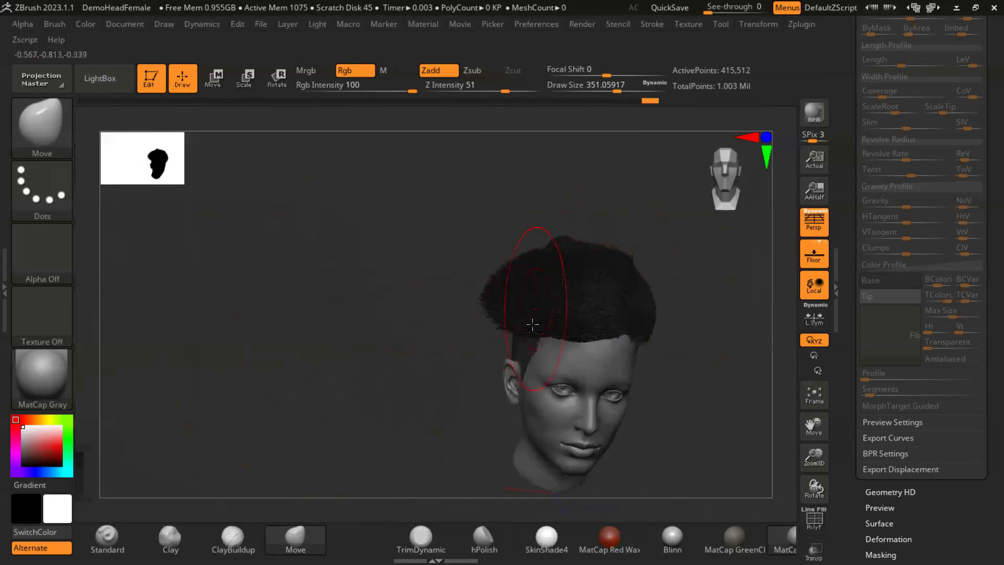
{"action": "left_click_drag", "start_coordinate": [466, 355], "coordinate": [628, 306]}
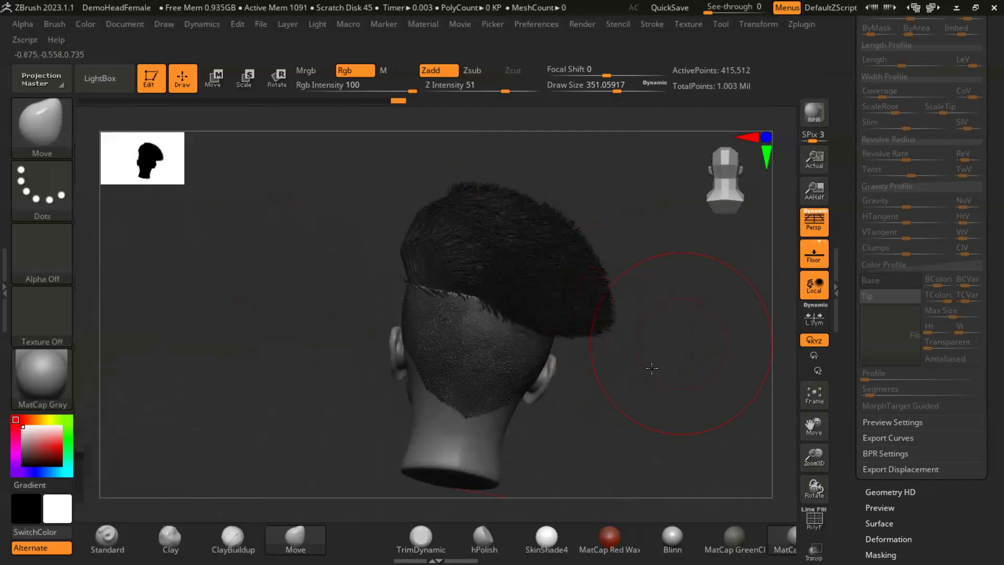
{"action": "left_click_drag", "start_coordinate": [652, 369], "coordinate": [533, 220]}
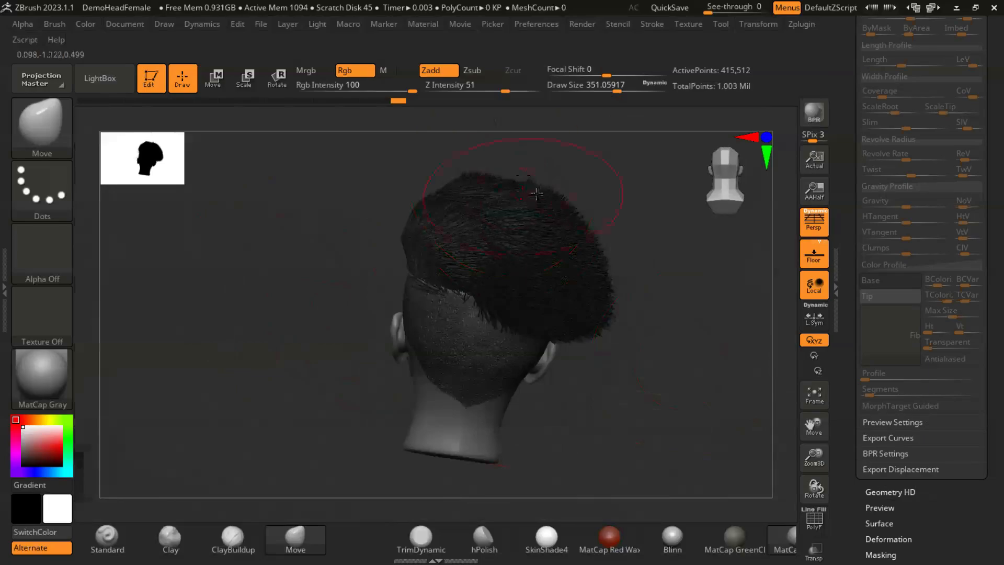
- Push the crown fibers inward at the back and right side to even out the hairstyle's lower edge
{"action": "left_click_drag", "start_coordinate": [661, 299], "coordinate": [595, 249]}
{"action": "left_click_drag", "start_coordinate": [616, 283], "coordinate": [590, 330]}
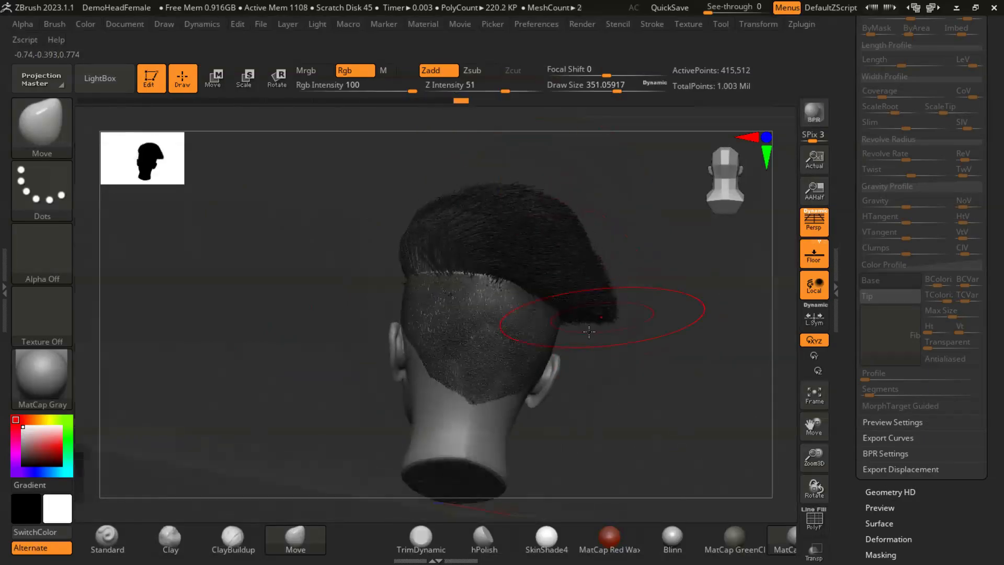
{"action": "left_click_drag", "start_coordinate": [660, 346], "coordinate": [622, 336]}
{"action": "mouse_move", "coordinate": [685, 359]}
{"action": "left_mouse_down"}
{"action": "mouse_move", "coordinate": [460, 315]}
{"action": "mouse_move", "coordinate": [495, 316]}
{"action": "mouse_move", "coordinate": [368, 318]}
{"action": "mouse_move", "coordinate": [465, 314]}
{"action": "mouse_move", "coordinate": [500, 347]}
{"action": "mouse_move", "coordinate": [588, 343]}
{"action": "left_mouse_up"}
{"action": "left_click_drag", "start_coordinate": [558, 309], "coordinate": [455, 285]}
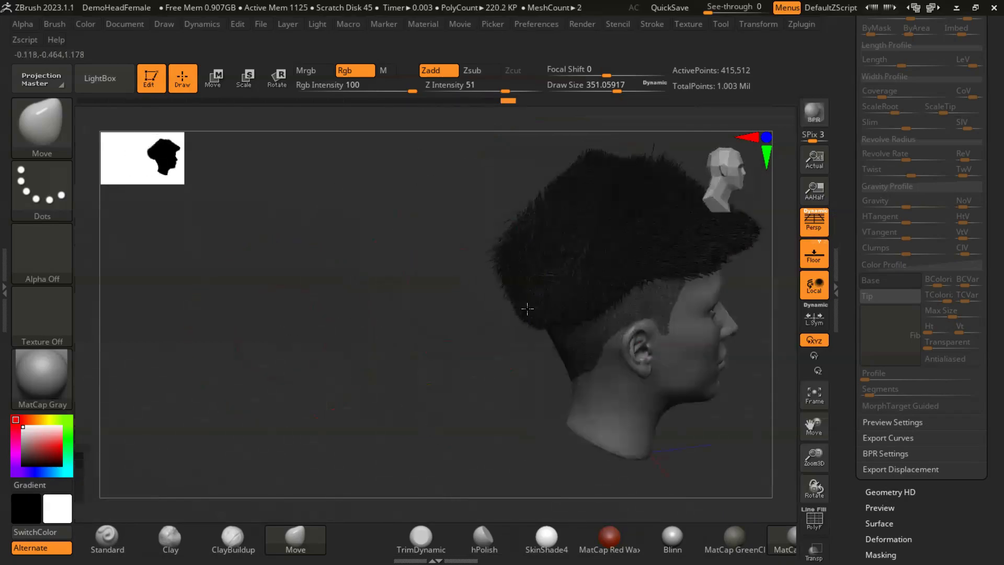
{"action": "left_click_drag", "start_coordinate": [442, 358], "coordinate": [585, 281]}
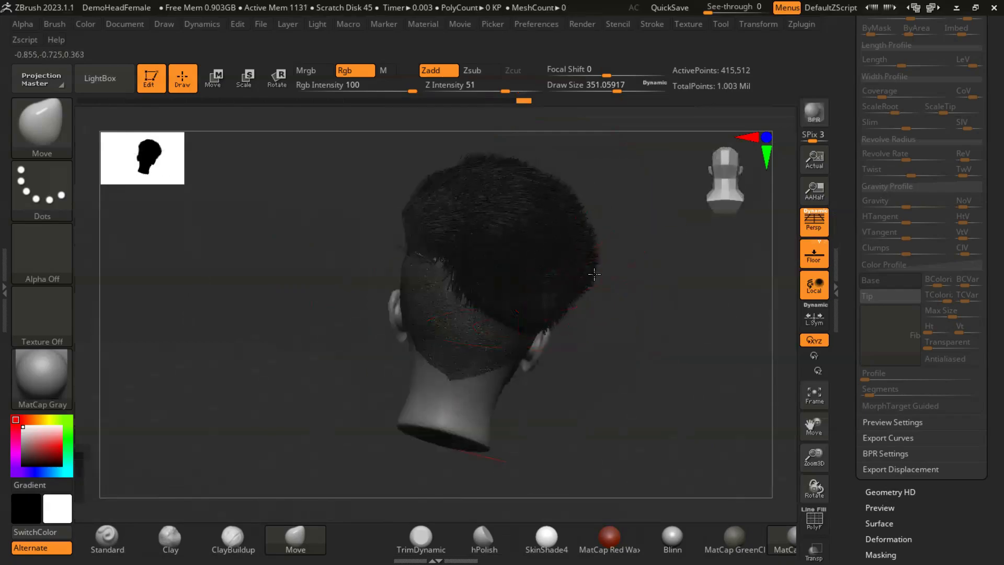
- Reshape the crown fibers over the forehead, top and right side of the head with the Move brush
{"action": "left_click_drag", "start_coordinate": [623, 337], "coordinate": [408, 349]}
{"action": "left_click_drag", "start_coordinate": [372, 318], "coordinate": [601, 294]}
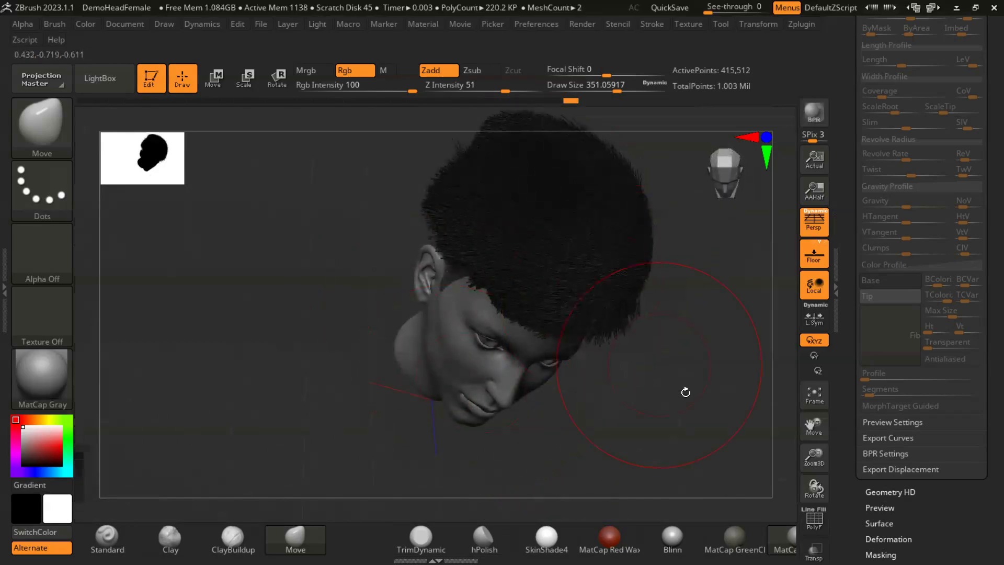
{"action": "left_click_drag", "start_coordinate": [680, 360], "coordinate": [622, 293]}
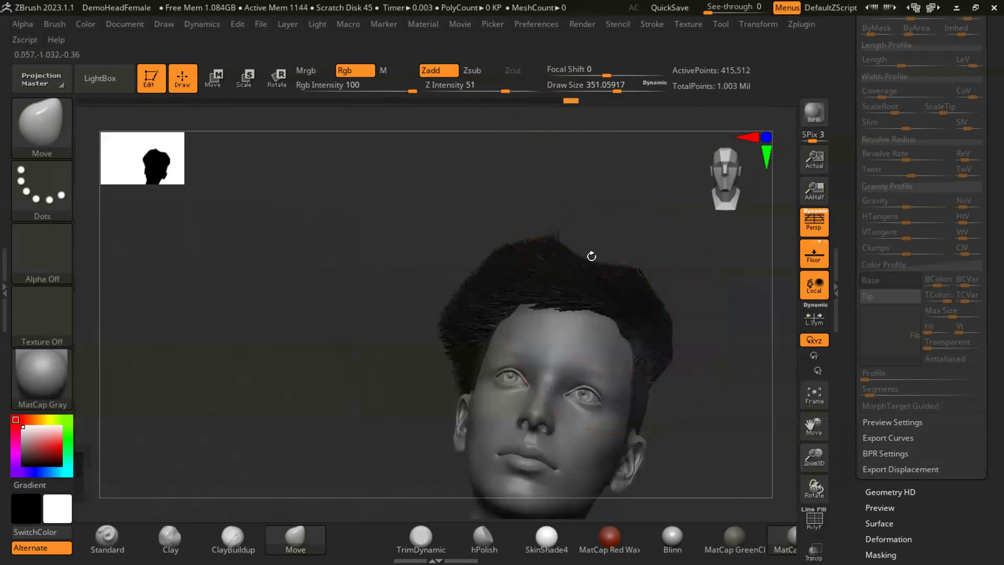
{"action": "left_click_drag", "start_coordinate": [366, 307], "coordinate": [562, 366]}
{"action": "left_click_drag", "start_coordinate": [361, 393], "coordinate": [522, 366]}
{"action": "left_click_drag", "start_coordinate": [661, 386], "coordinate": [626, 331]}
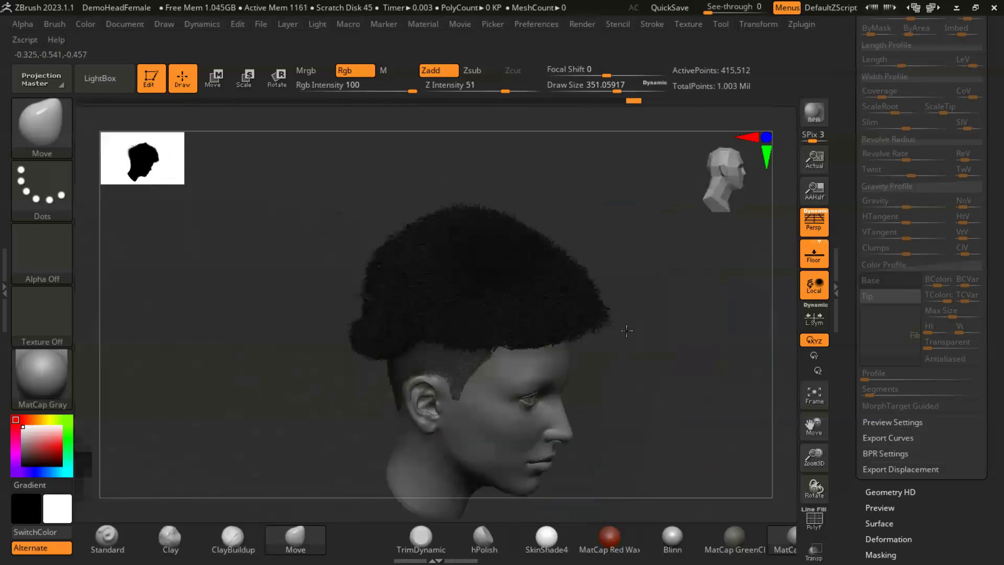
{"action": "left_click_drag", "start_coordinate": [264, 365], "coordinate": [401, 388]}
{"action": "mouse_move", "coordinate": [507, 372]}
{"action": "left_mouse_down", "text": "alt"}
{"action": "mouse_move", "coordinate": [576, 328]}
{"action": "mouse_move", "coordinate": [562, 349]}
{"action": "mouse_move", "coordinate": [389, 320]}
{"action": "mouse_move", "coordinate": [368, 302]}
{"action": "left_mouse_up", "text": "alt"}
- Reduce the brush size to about 128 and tidy the lower edge of the crown fibers around the back
{"action": "key", "text": "s"}
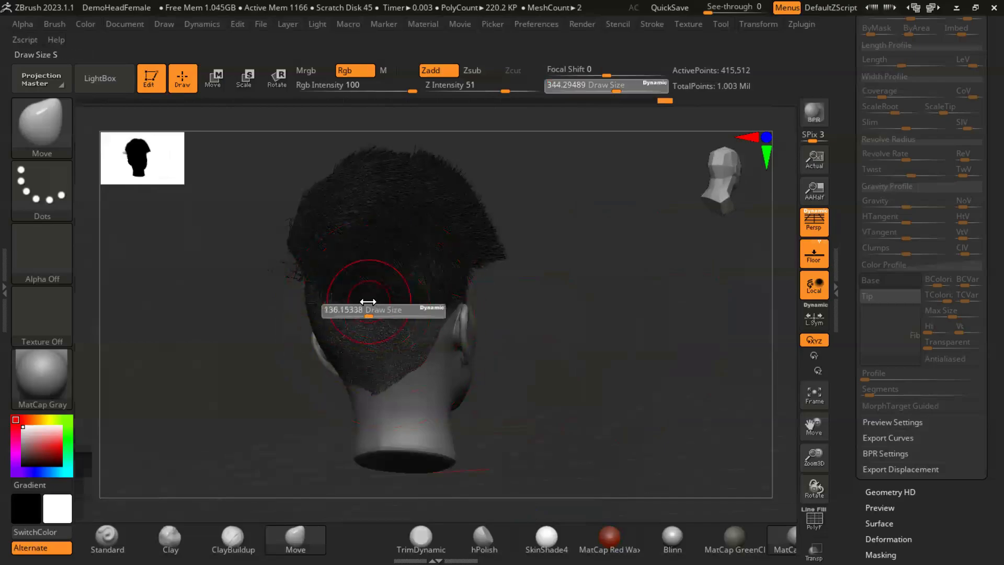
{"action": "right_click_drag", "start_coordinate": [362, 312], "coordinate": [386, 324]}
{"action": "mouse_move", "coordinate": [382, 317]}
{"action": "left_mouse_down", "text": "shift"}
{"action": "mouse_move", "coordinate": [343, 305]}
{"action": "mouse_move", "coordinate": [397, 310]}
{"action": "mouse_move", "coordinate": [456, 293]}
{"action": "left_mouse_up", "text": "shift"}
{"action": "mouse_move", "coordinate": [632, 336]}
{"action": "left_mouse_down"}
{"action": "mouse_move", "coordinate": [602, 345]}
{"action": "mouse_move", "coordinate": [622, 342]}
{"action": "left_mouse_up"}
{"action": "left_click_drag", "start_coordinate": [406, 298], "coordinate": [408, 297], "text": "shift"}
{"action": "left_click_drag", "start_coordinate": [499, 328], "coordinate": [409, 325]}
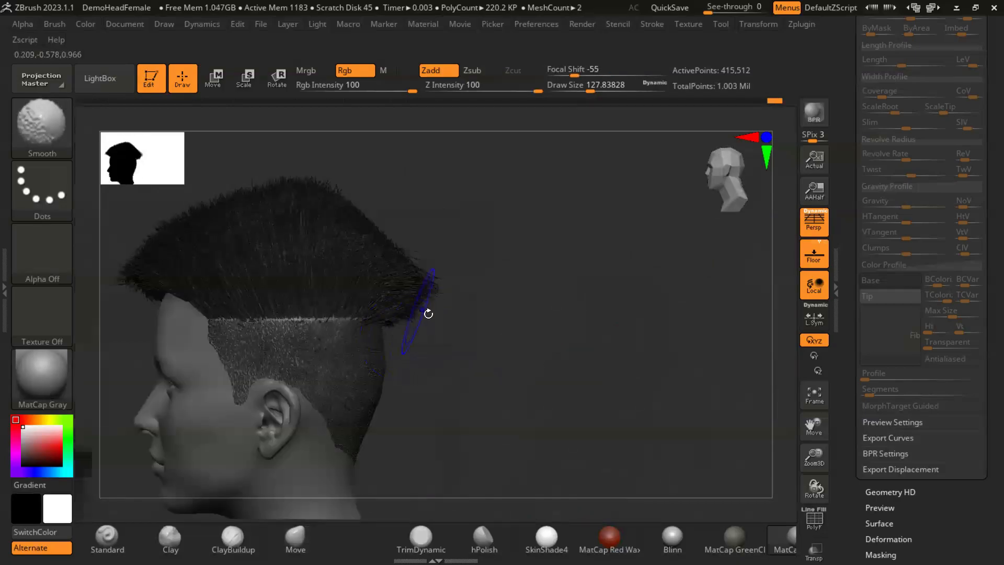
{"action": "mouse_move", "coordinate": [525, 343]}
{"action": "left_mouse_down"}
{"action": "mouse_move", "coordinate": [476, 359]}
{"action": "mouse_move", "coordinate": [346, 355]}
{"action": "mouse_move", "coordinate": [332, 368]}
{"action": "mouse_move", "coordinate": [455, 303]}
{"action": "left_mouse_up"}
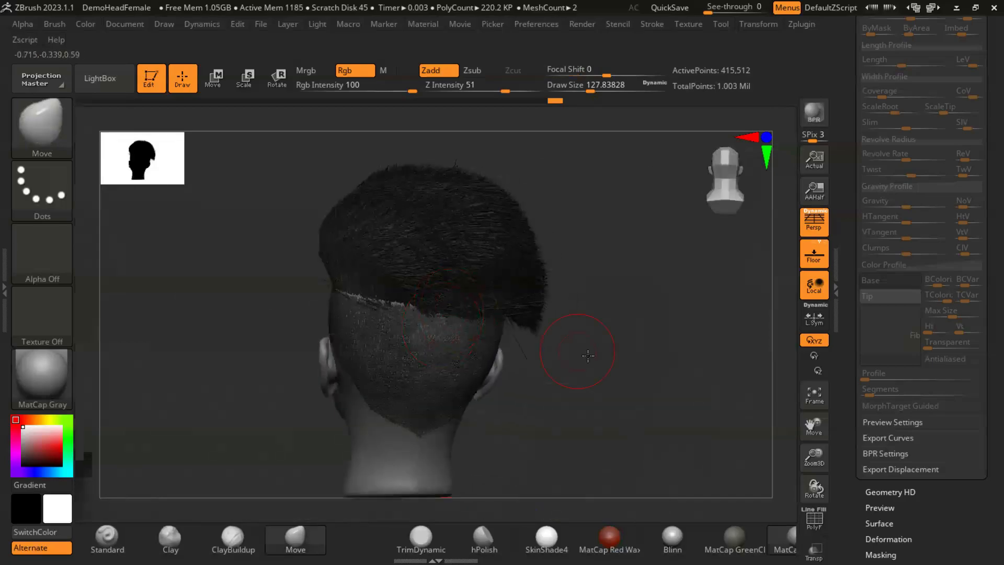
{"action": "mouse_move", "coordinate": [600, 360]}
{"action": "left_mouse_down"}
{"action": "mouse_move", "coordinate": [551, 340]}
{"action": "mouse_move", "coordinate": [605, 385]}
{"action": "mouse_move", "coordinate": [540, 383]}
{"action": "left_mouse_up"}
{"action": "left_click_drag", "start_coordinate": [456, 368], "coordinate": [508, 363]}
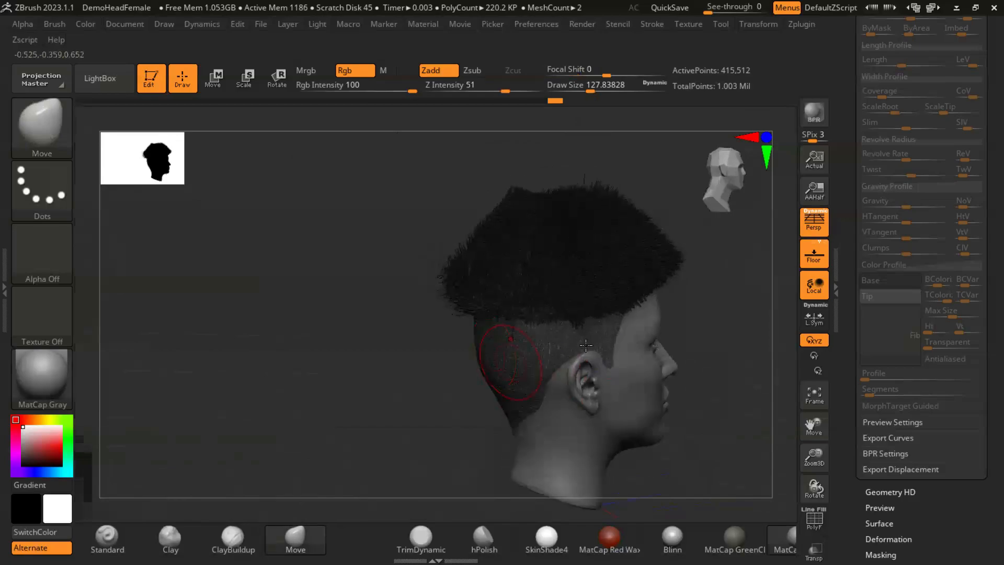
- Smooth the fibers where the crown meets the short stubble above the right ear
{"action": "key", "text": "shift"}
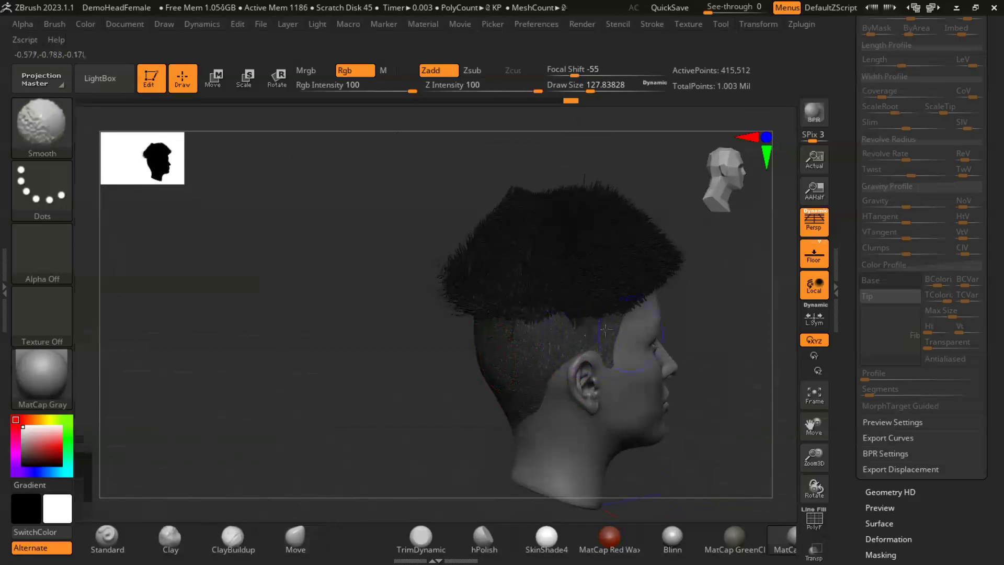
{"action": "left_click_drag", "start_coordinate": [509, 326], "coordinate": [564, 332], "text": "shift"}
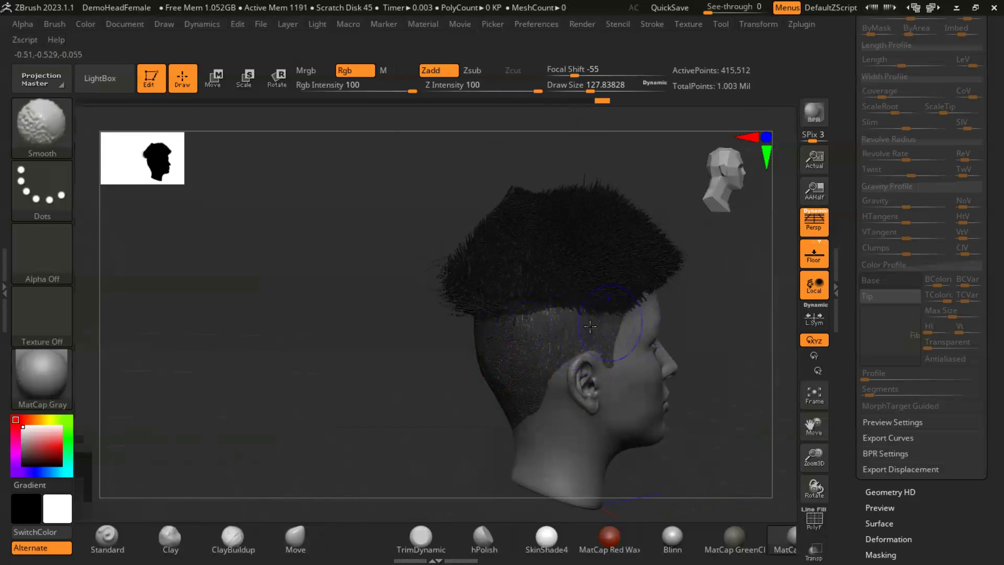
{"action": "mouse_move", "coordinate": [362, 360]}
{"action": "left_mouse_down"}
{"action": "mouse_move", "coordinate": [377, 347]}
{"action": "mouse_move", "coordinate": [684, 352]}
{"action": "mouse_move", "coordinate": [602, 337]}
{"action": "mouse_move", "coordinate": [606, 321]}
{"action": "mouse_move", "coordinate": [622, 319]}
{"action": "mouse_move", "coordinate": [575, 301]}
{"action": "mouse_move", "coordinate": [523, 333]}
{"action": "left_mouse_up"}
{"action": "key", "text": "shift"}
{"action": "left_click_drag", "start_coordinate": [583, 322], "coordinate": [528, 327], "text": "shift"}
{"action": "mouse_move", "coordinate": [335, 377]}
{"action": "left_mouse_down"}
{"action": "mouse_move", "coordinate": [396, 399]}
{"action": "mouse_move", "coordinate": [433, 359]}
{"action": "mouse_move", "coordinate": [504, 381]}
{"action": "left_mouse_up"}
{"action": "left_click_drag", "start_coordinate": [430, 361], "coordinate": [376, 350]}
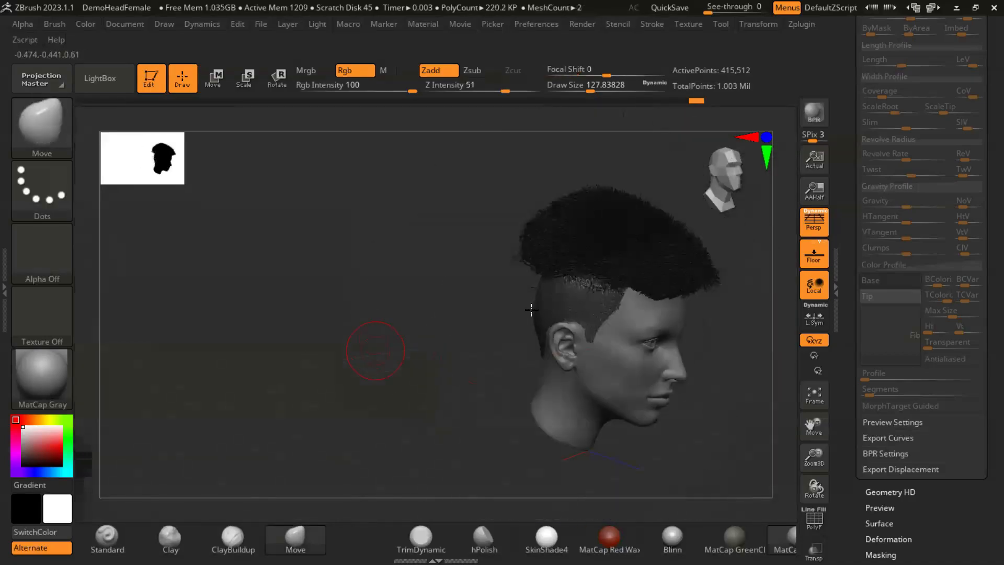
- Enlarge the Move brush to about 286 and pull in the crown fibers at the back and right side
{"action": "key", "text": "s"}
{"action": "left_click_drag", "start_coordinate": [460, 265], "coordinate": [480, 274]}
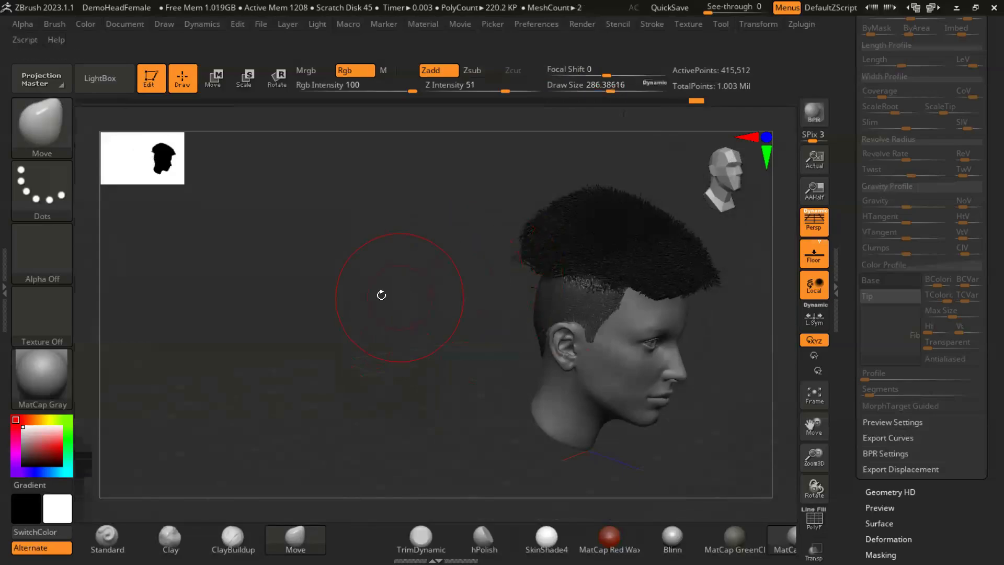
{"action": "left_click_drag", "start_coordinate": [381, 293], "coordinate": [337, 295]}
{"action": "left_click_drag", "start_coordinate": [481, 291], "coordinate": [549, 282]}
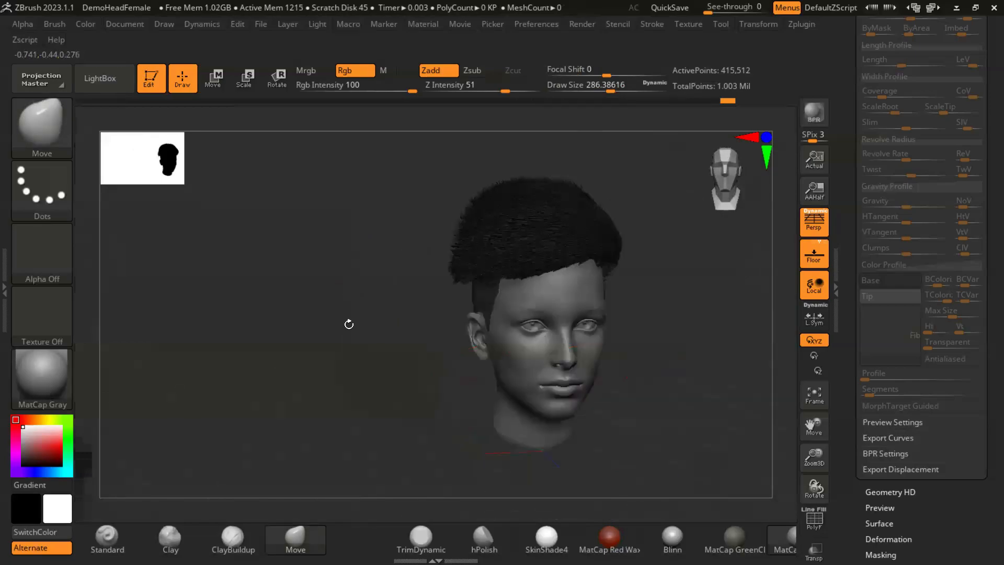
{"action": "mouse_move", "coordinate": [318, 316]}
{"action": "left_mouse_down"}
{"action": "mouse_move", "coordinate": [645, 329]}
{"action": "mouse_move", "coordinate": [647, 307]}
{"action": "mouse_move", "coordinate": [633, 348]}
{"action": "mouse_move", "coordinate": [712, 332]}
{"action": "mouse_move", "coordinate": [666, 341]}
{"action": "mouse_move", "coordinate": [446, 273]}
{"action": "mouse_move", "coordinate": [594, 321]}
{"action": "mouse_move", "coordinate": [605, 337]}
{"action": "mouse_move", "coordinate": [671, 349]}
{"action": "mouse_move", "coordinate": [547, 340]}
{"action": "mouse_move", "coordinate": [645, 350]}
{"action": "mouse_move", "coordinate": [646, 368]}
{"action": "mouse_move", "coordinate": [650, 346]}
{"action": "mouse_move", "coordinate": [638, 335]}
{"action": "mouse_move", "coordinate": [647, 312]}
{"action": "mouse_move", "coordinate": [643, 322]}
{"action": "mouse_move", "coordinate": [662, 320]}
{"action": "mouse_move", "coordinate": [675, 345]}
{"action": "mouse_move", "coordinate": [639, 336]}
{"action": "left_mouse_up"}
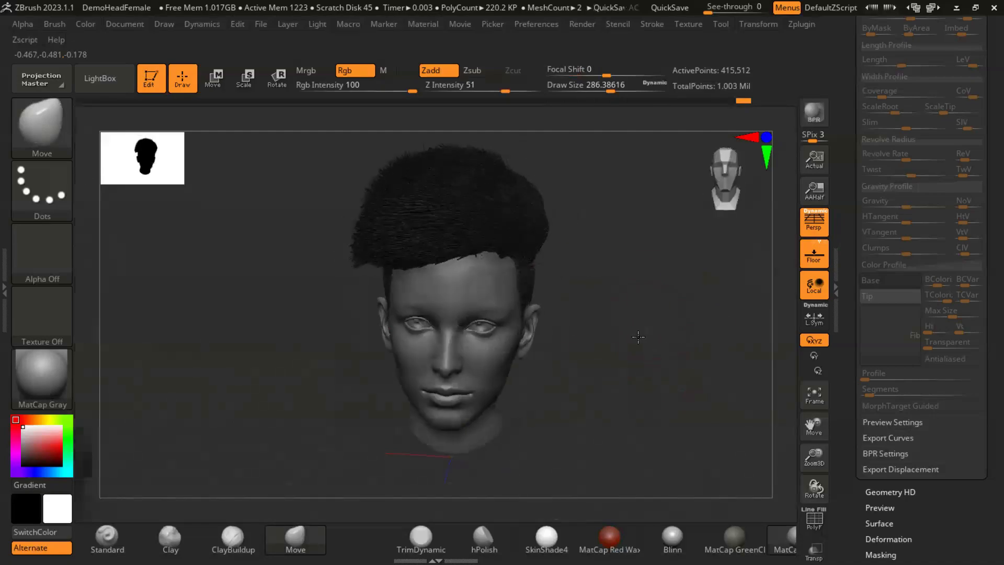
- Switch to the GroomBlower brush and groom the crown fibers along the left side and back
{"action": "left_click", "coordinate": [35, 128]}
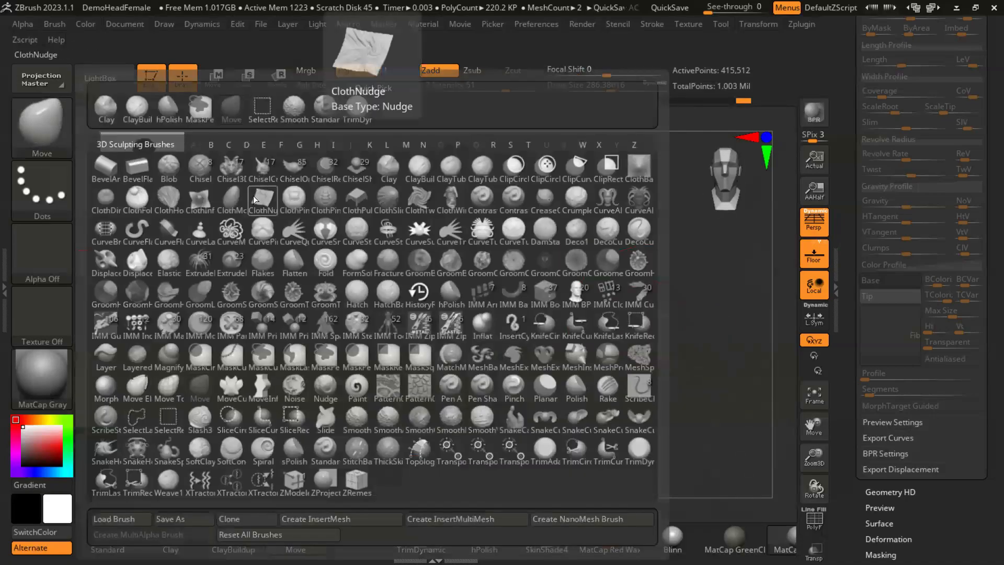
{"action": "key", "text": "g"}
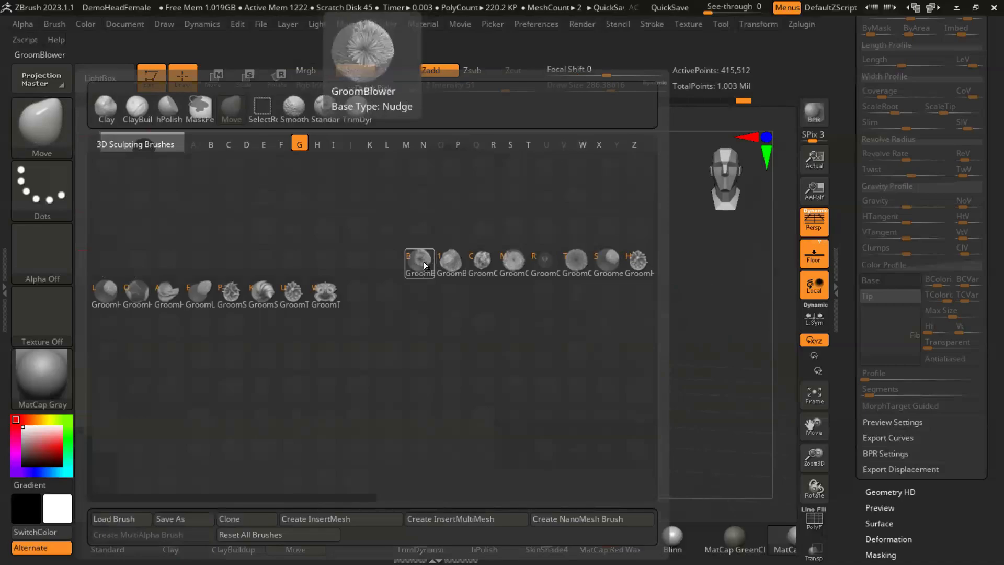
{"action": "left_click", "coordinate": [424, 261]}
{"action": "mouse_move", "coordinate": [598, 332]}
{"action": "left_mouse_down"}
{"action": "mouse_move", "coordinate": [534, 387]}
{"action": "mouse_move", "coordinate": [388, 258]}
{"action": "left_mouse_up"}
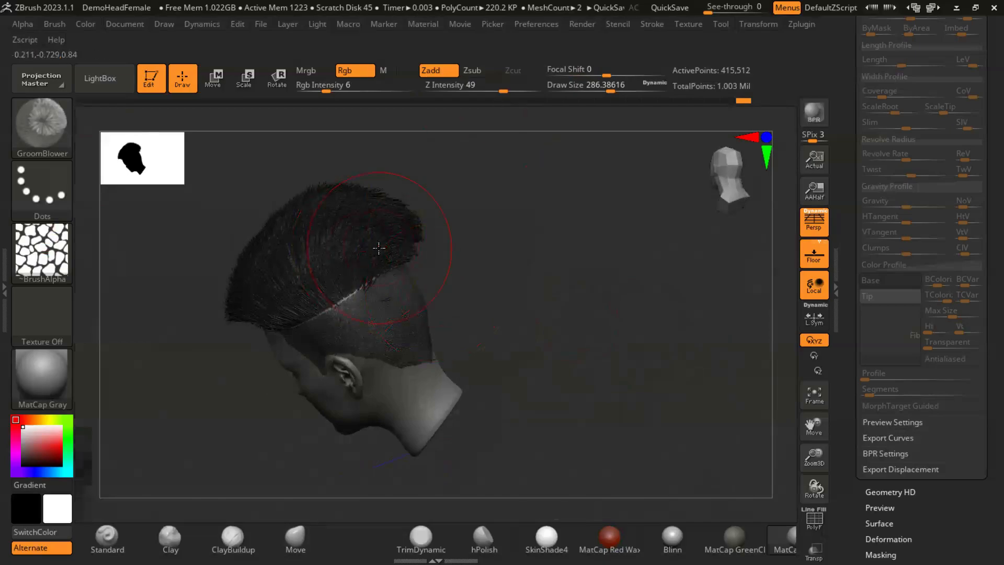
{"action": "mouse_move", "coordinate": [497, 284]}
{"action": "left_mouse_down"}
{"action": "mouse_move", "coordinate": [601, 368]}
{"action": "mouse_move", "coordinate": [406, 292]}
{"action": "mouse_move", "coordinate": [594, 302]}
{"action": "mouse_move", "coordinate": [596, 352]}
{"action": "mouse_move", "coordinate": [597, 263]}
{"action": "mouse_move", "coordinate": [635, 313]}
{"action": "left_mouse_up"}
{"action": "left_click_drag", "start_coordinate": [344, 236], "coordinate": [444, 240]}
{"action": "mouse_move", "coordinate": [563, 278]}
{"action": "left_mouse_down"}
{"action": "mouse_move", "coordinate": [644, 287]}
{"action": "mouse_move", "coordinate": [632, 307]}
{"action": "mouse_move", "coordinate": [587, 218]}
{"action": "mouse_move", "coordinate": [461, 284]}
{"action": "left_mouse_up"}
- Groom the crown fibers on the left side and over the forehead with the GroomBlower brush
{"action": "left_click_drag", "start_coordinate": [612, 253], "coordinate": [588, 298]}
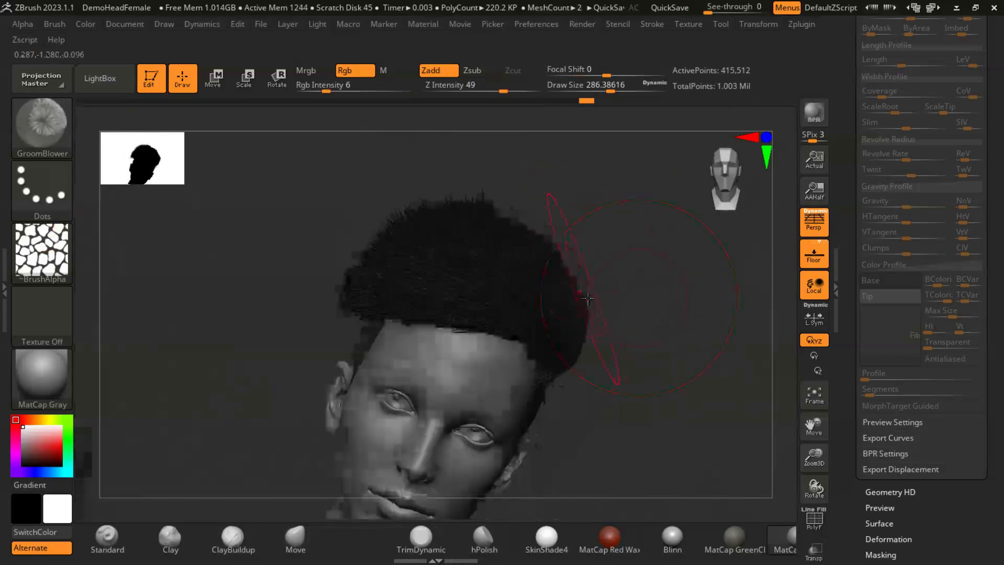
{"action": "left_click_drag", "start_coordinate": [648, 347], "coordinate": [567, 325]}
{"action": "left_click_drag", "start_coordinate": [660, 356], "coordinate": [579, 365]}
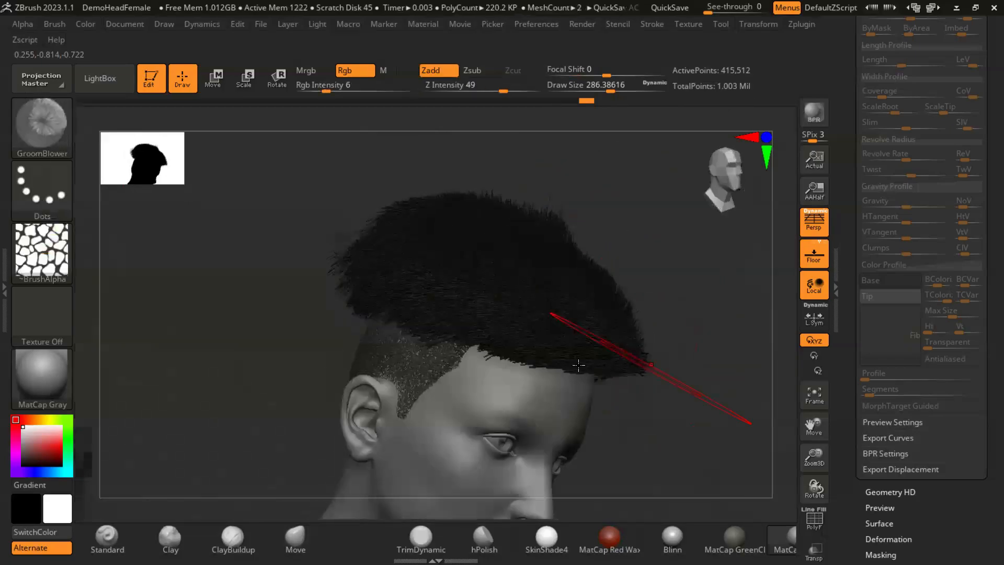
{"action": "left_click_drag", "start_coordinate": [324, 323], "coordinate": [452, 344]}
- Mask the fibers above the left temple with a brush size of about 120 and turn them into their own polygroup
{"action": "key", "text": "s"}
{"action": "left_click_drag", "start_coordinate": [517, 337], "coordinate": [500, 331]}
{"action": "left_click_drag", "start_coordinate": [618, 329], "coordinate": [589, 330]}
{"action": "left_click_drag", "start_coordinate": [982, 241], "coordinate": [983, 318]}
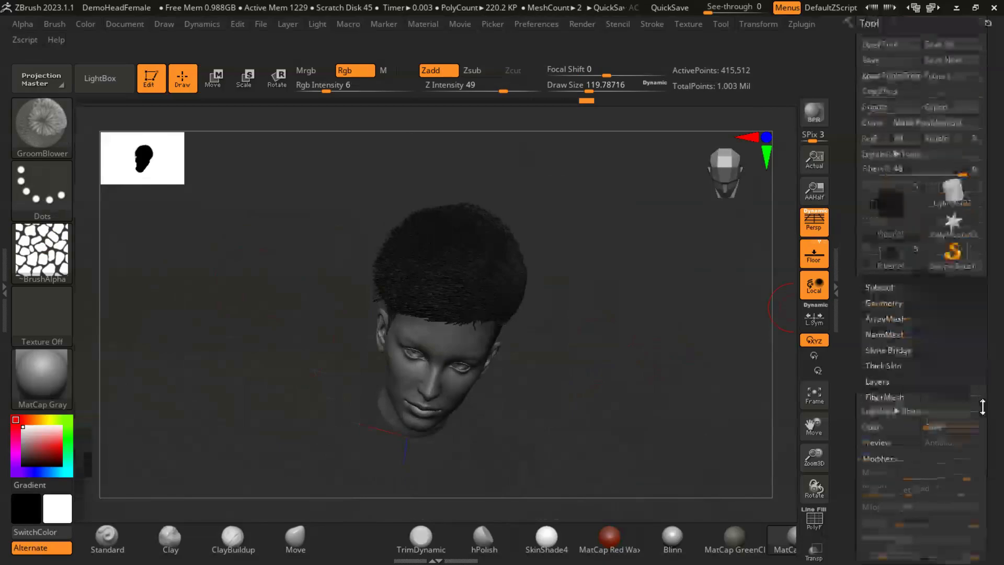
{"action": "mouse_move", "coordinate": [514, 385]}
{"action": "left_mouse_down"}
{"action": "mouse_move", "coordinate": [539, 335]}
{"action": "mouse_move", "coordinate": [559, 324]}
{"action": "mouse_move", "coordinate": [533, 308]}
{"action": "mouse_move", "coordinate": [534, 324]}
{"action": "left_mouse_up"}
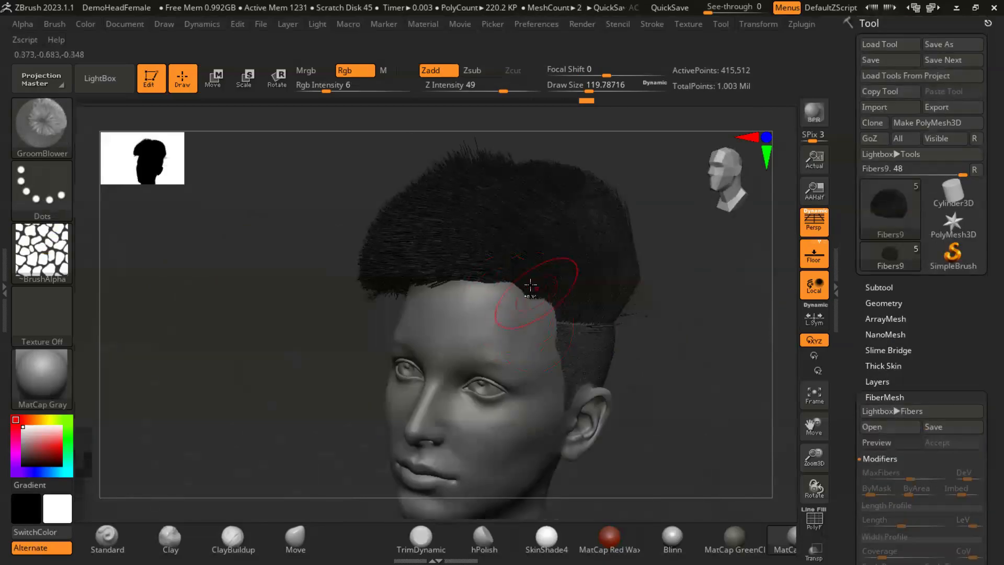
{"action": "left_click_drag", "start_coordinate": [513, 281], "coordinate": [557, 303], "text": "ctrl"}
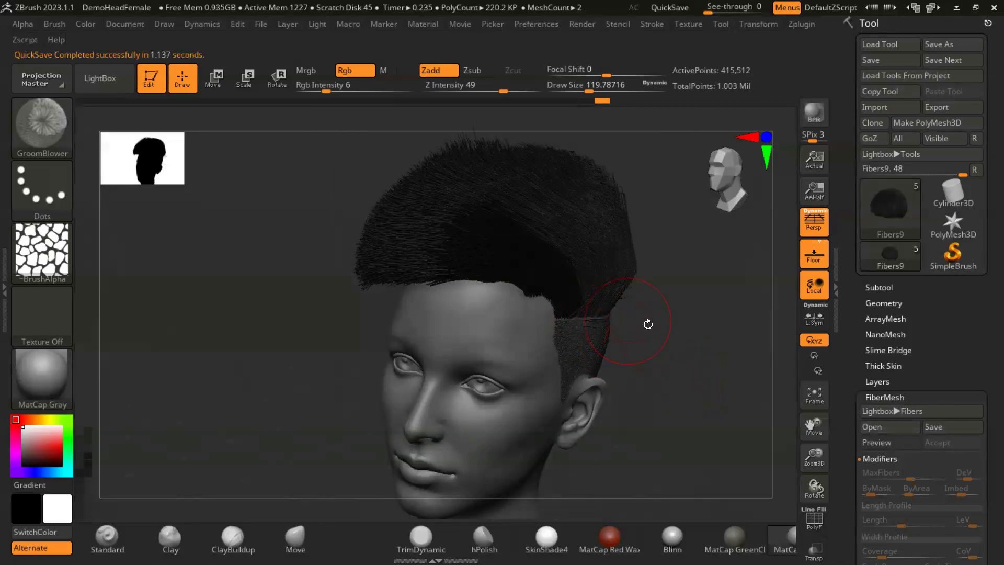
{"action": "key", "text": "ctrl"}
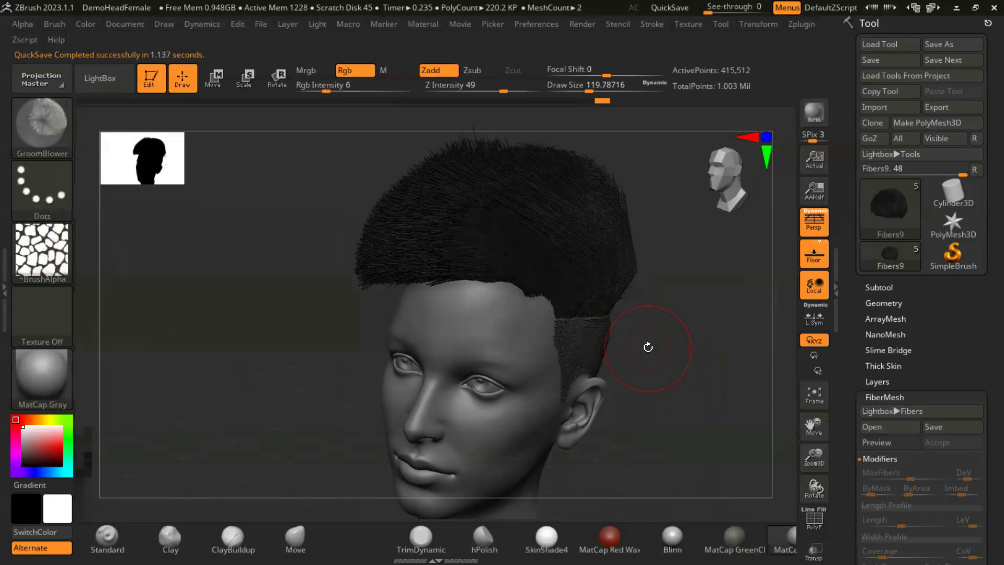
- Display the polygroups and isolate the front-left group of crown fibers
{"action": "key", "text": "shift+f"}
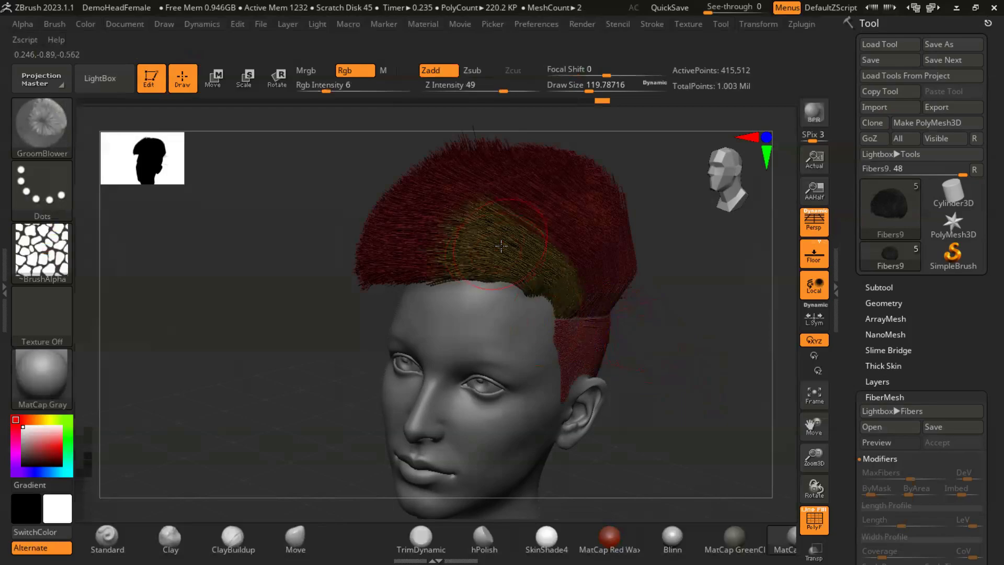
{"action": "left_click_drag", "start_coordinate": [691, 377], "coordinate": [621, 336]}
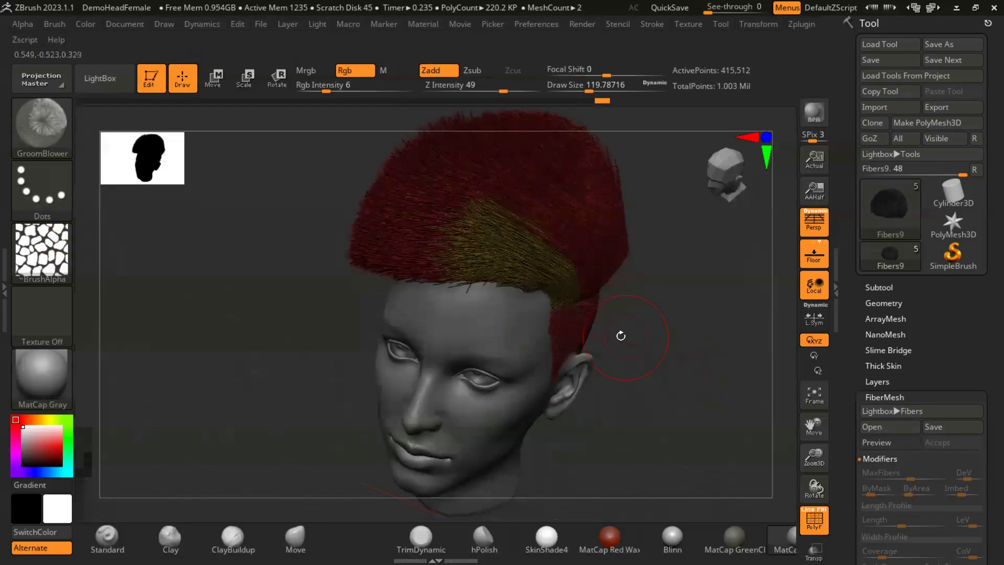
{"action": "left_click", "coordinate": [516, 263], "text": "ctrl+shift"}
{"action": "left_click_drag", "start_coordinate": [640, 347], "coordinate": [604, 369]}
{"action": "left_click_drag", "start_coordinate": [484, 355], "coordinate": [553, 401]}
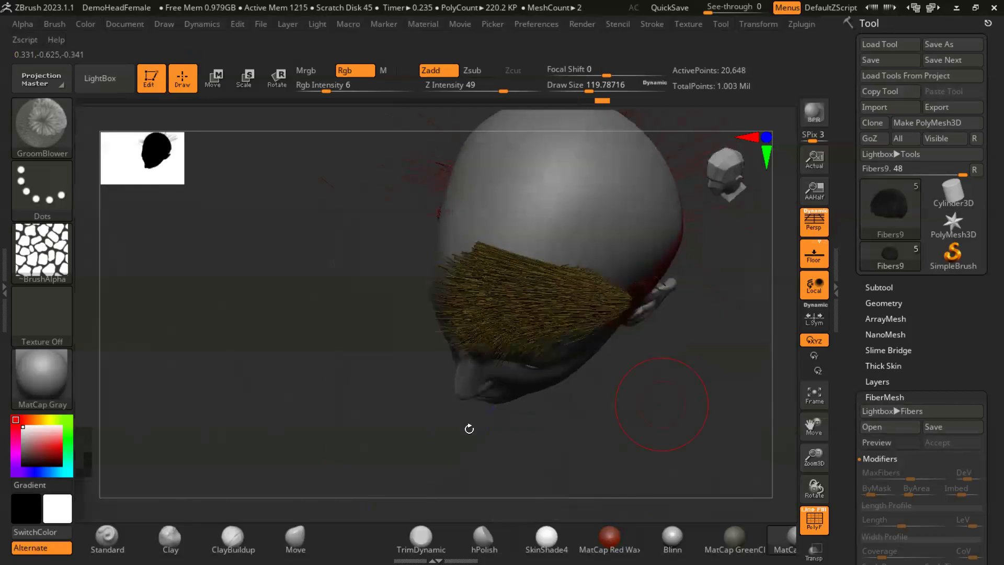
- Reshape the isolated front-left fibers with the Move brush at a size of about 177
{"action": "left_click", "coordinate": [295, 536]}
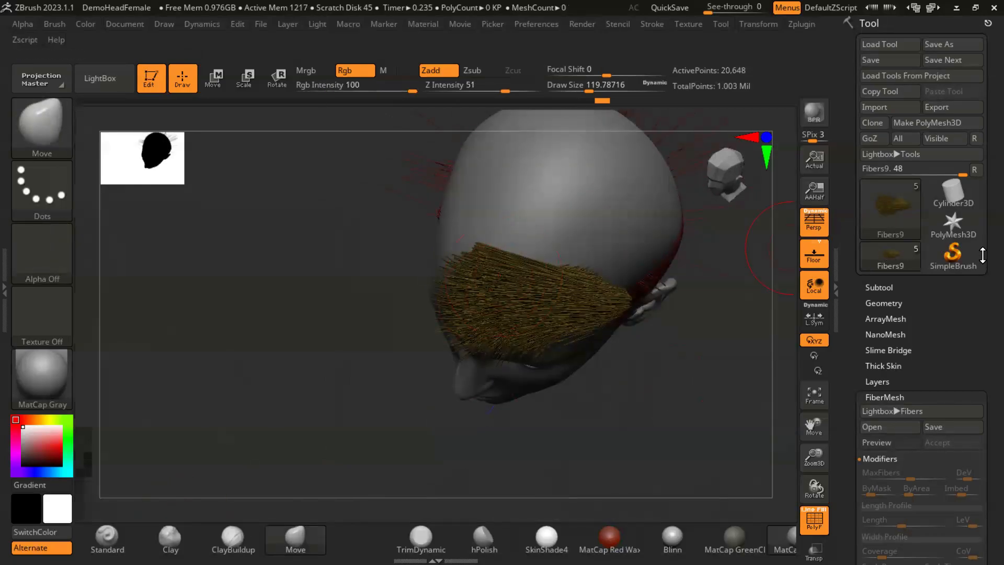
{"action": "left_click", "coordinate": [884, 287]}
{"action": "mouse_move", "coordinate": [704, 339]}
{"action": "left_mouse_down"}
{"action": "mouse_move", "coordinate": [680, 361]}
{"action": "mouse_move", "coordinate": [683, 336]}
{"action": "left_mouse_up"}
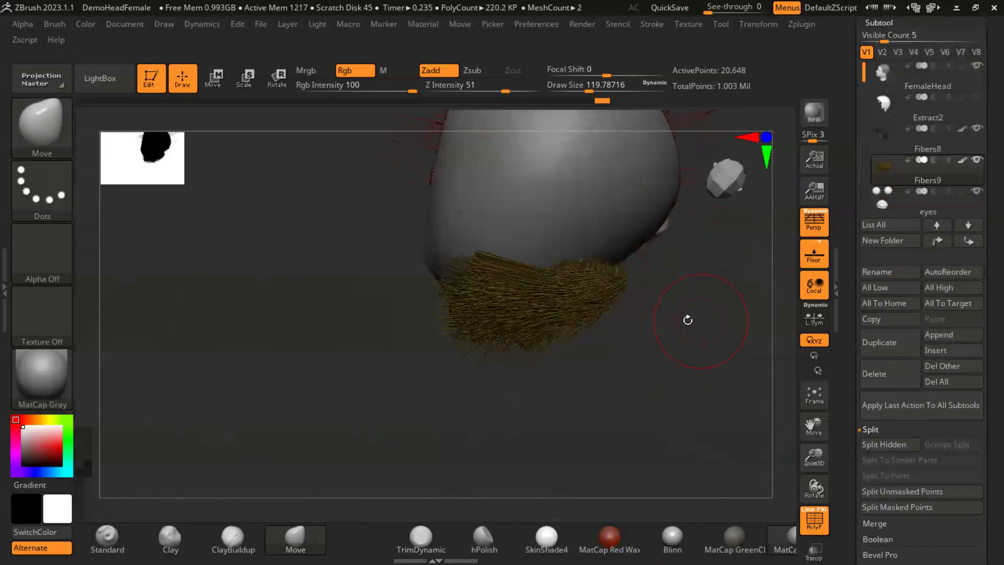
{"action": "key", "text": "s"}
{"action": "mouse_move", "coordinate": [520, 292]}
{"action": "left_mouse_down"}
{"action": "mouse_move", "coordinate": [528, 294]}
{"action": "mouse_move", "coordinate": [510, 293]}
{"action": "mouse_move", "coordinate": [538, 289]}
{"action": "left_mouse_up"}
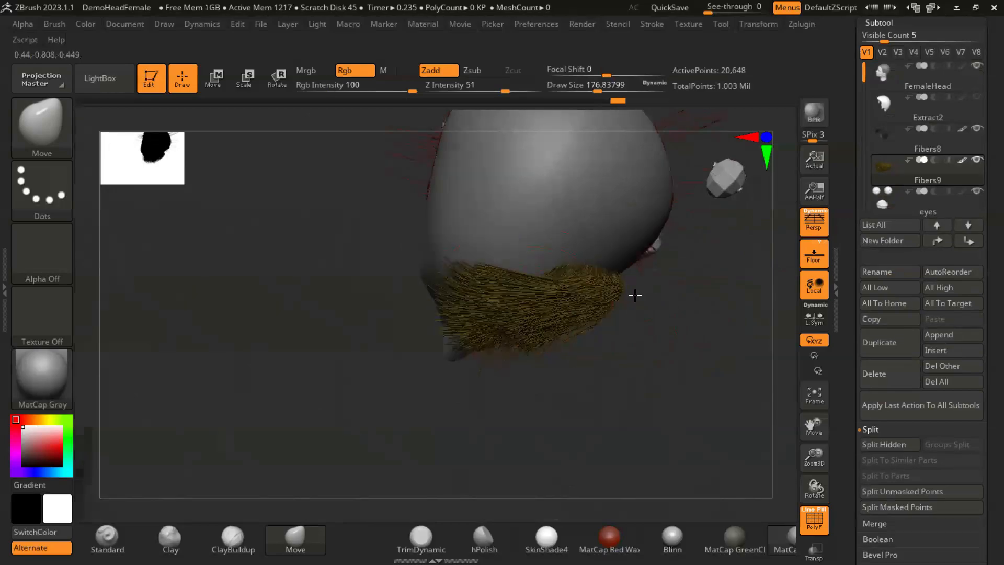
{"action": "left_click_drag", "start_coordinate": [639, 349], "coordinate": [629, 285]}
{"action": "left_click_drag", "start_coordinate": [627, 320], "coordinate": [621, 335]}
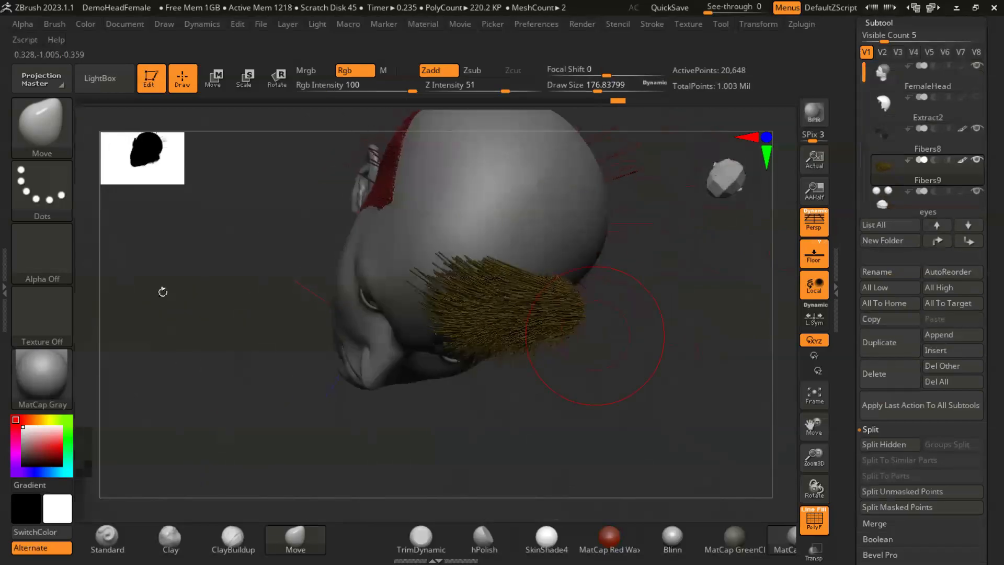
- Gather the isolated front-left fibers toward each other with the Pinch brush at a size of about 177
{"action": "left_click", "coordinate": [36, 126]}
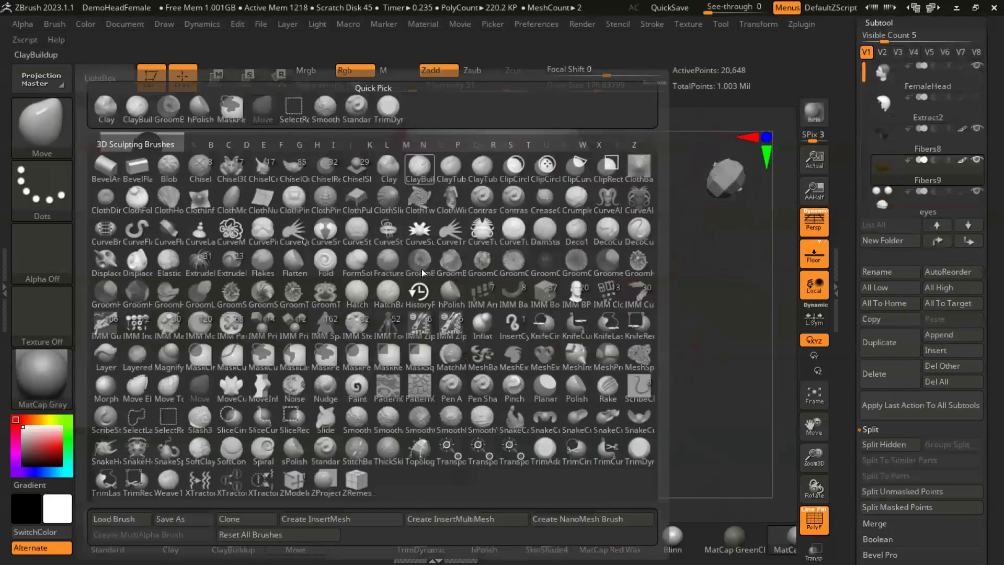
{"action": "key", "text": "p"}
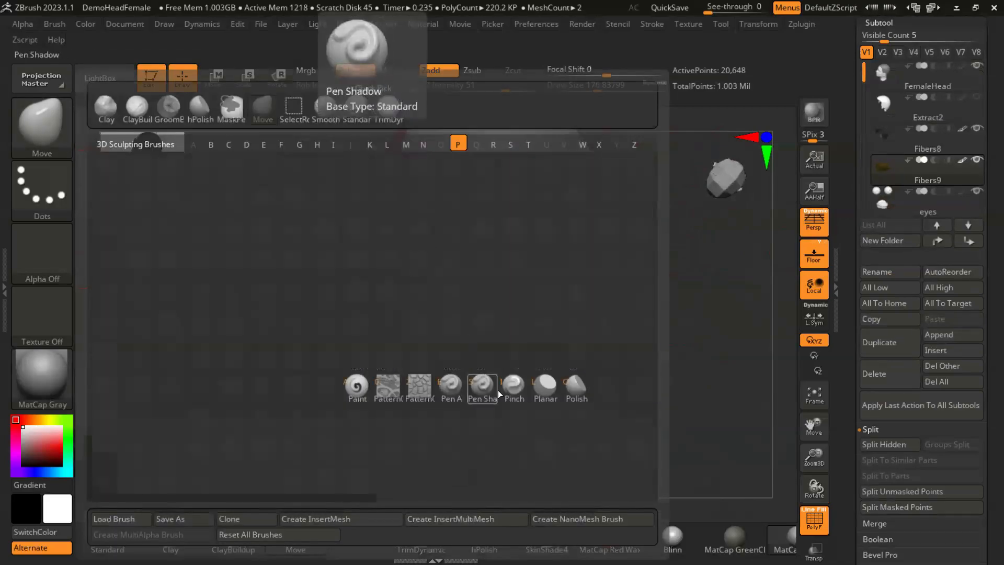
{"action": "left_click", "coordinate": [512, 387]}
{"action": "left_click_drag", "start_coordinate": [473, 293], "coordinate": [457, 295]}
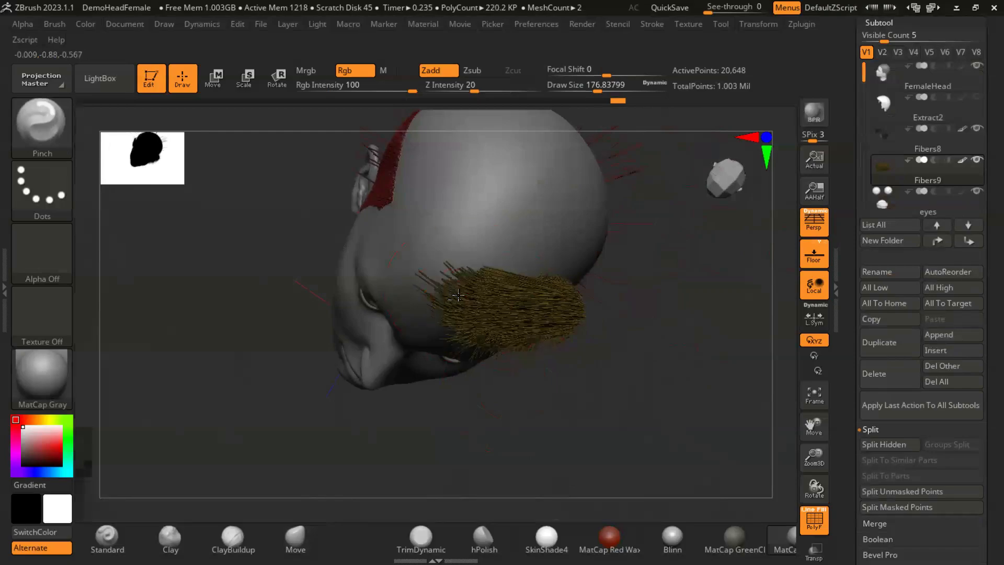
{"action": "mouse_move", "coordinate": [648, 313]}
{"action": "left_mouse_down"}
{"action": "mouse_move", "coordinate": [455, 337]}
{"action": "mouse_move", "coordinate": [473, 302]}
{"action": "mouse_move", "coordinate": [651, 309]}
{"action": "mouse_move", "coordinate": [580, 318]}
{"action": "left_mouse_up"}
- Adjust the shape of the pinched front-left fibers with the Move brush
{"action": "left_click", "coordinate": [28, 123]}
{"action": "left_click", "coordinate": [236, 120]}
{"action": "left_click_drag", "start_coordinate": [541, 355], "coordinate": [518, 360]}
- Clump the tips of the isolated front-left fibers together with the GroomClumps brush
{"action": "left_click", "coordinate": [49, 125]}
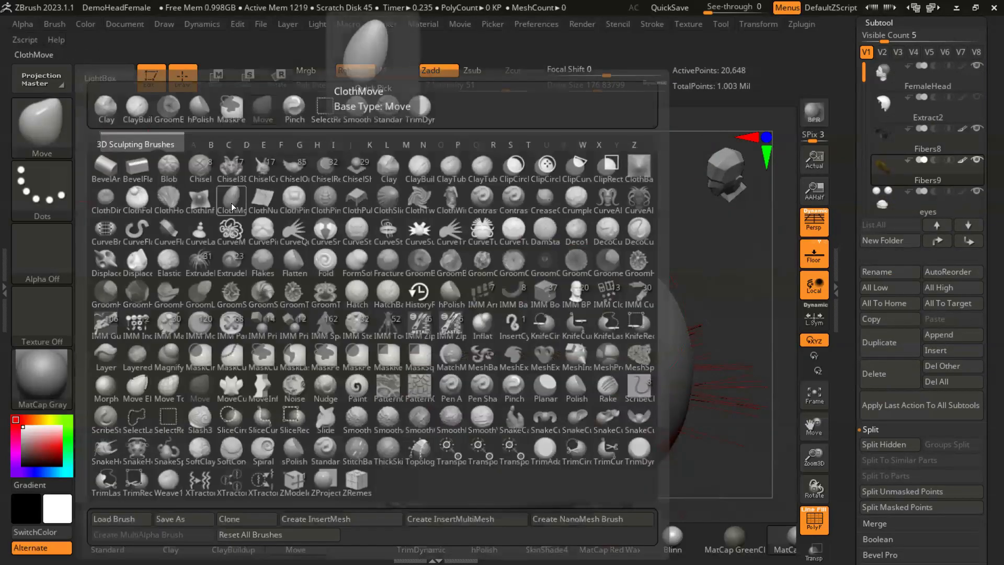
{"action": "key", "text": "g"}
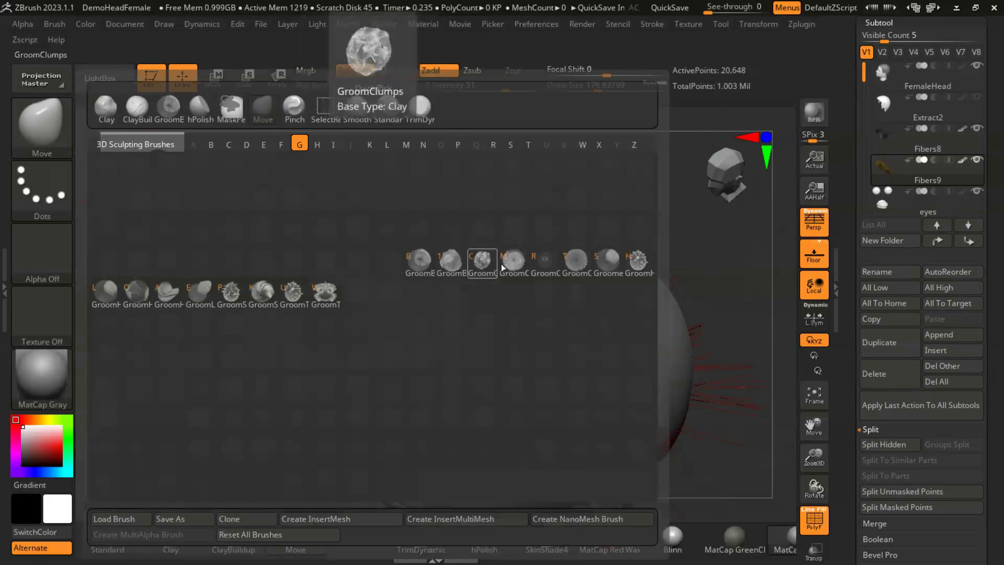
{"action": "left_click", "coordinate": [474, 258]}
{"action": "mouse_move", "coordinate": [455, 308]}
{"action": "left_mouse_down"}
{"action": "mouse_move", "coordinate": [469, 313]}
{"action": "mouse_move", "coordinate": [455, 297]}
{"action": "left_mouse_up"}
{"action": "left_click_drag", "start_coordinate": [394, 291], "coordinate": [462, 340]}
{"action": "mouse_move", "coordinate": [563, 348]}
{"action": "left_mouse_down"}
{"action": "mouse_move", "coordinate": [578, 219]}
{"action": "mouse_move", "coordinate": [553, 202]}
{"action": "mouse_move", "coordinate": [543, 255]}
{"action": "mouse_move", "coordinate": [503, 282]}
{"action": "left_mouse_up"}
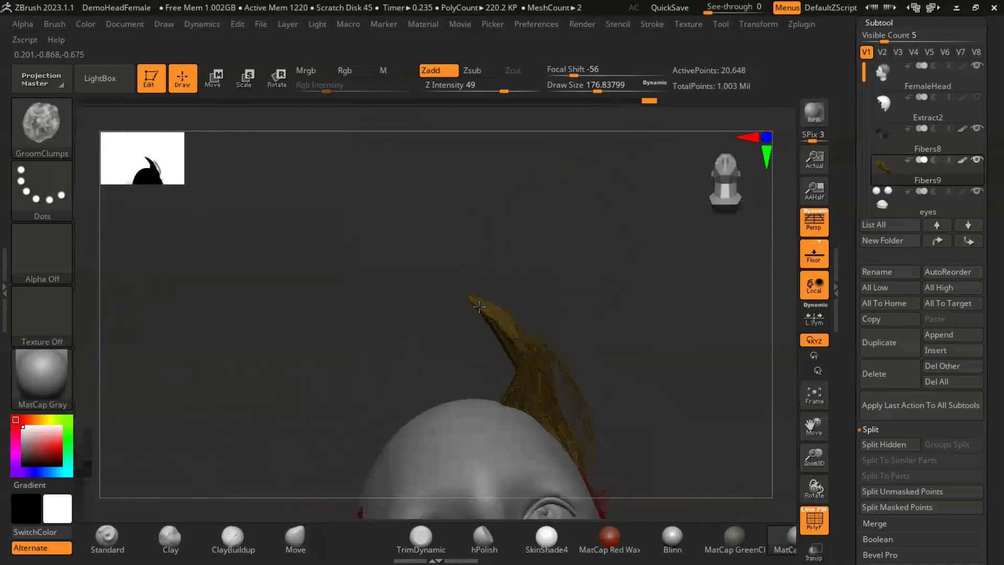
{"action": "mouse_move", "coordinate": [352, 345]}
{"action": "left_mouse_down"}
{"action": "mouse_move", "coordinate": [367, 438]}
{"action": "mouse_move", "coordinate": [331, 320]}
{"action": "left_mouse_up"}
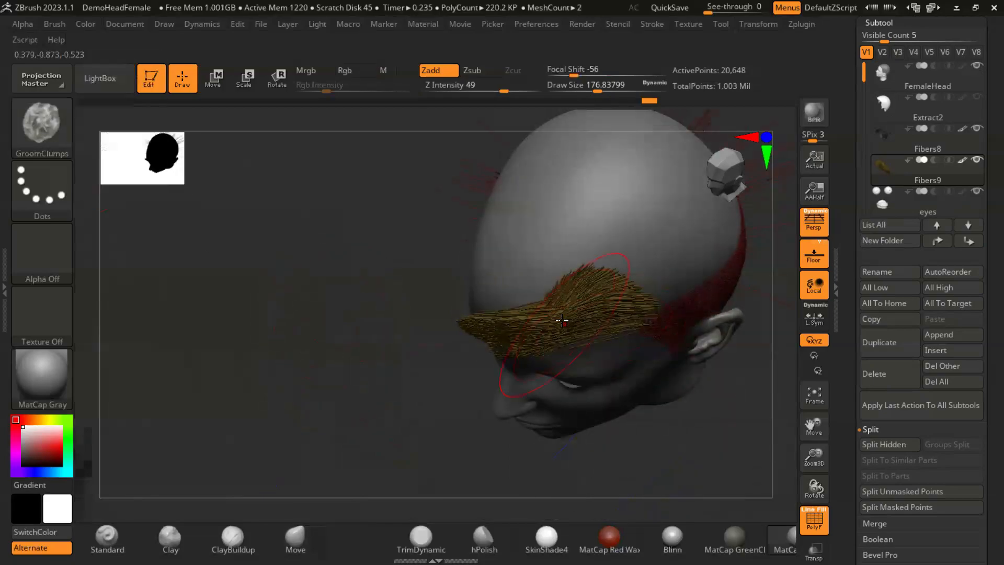
{"action": "left_click_drag", "start_coordinate": [433, 340], "coordinate": [194, 411]}
- Reposition the clumped front-left fibers above the temple with the Move brush
{"action": "left_click", "coordinate": [296, 539]}
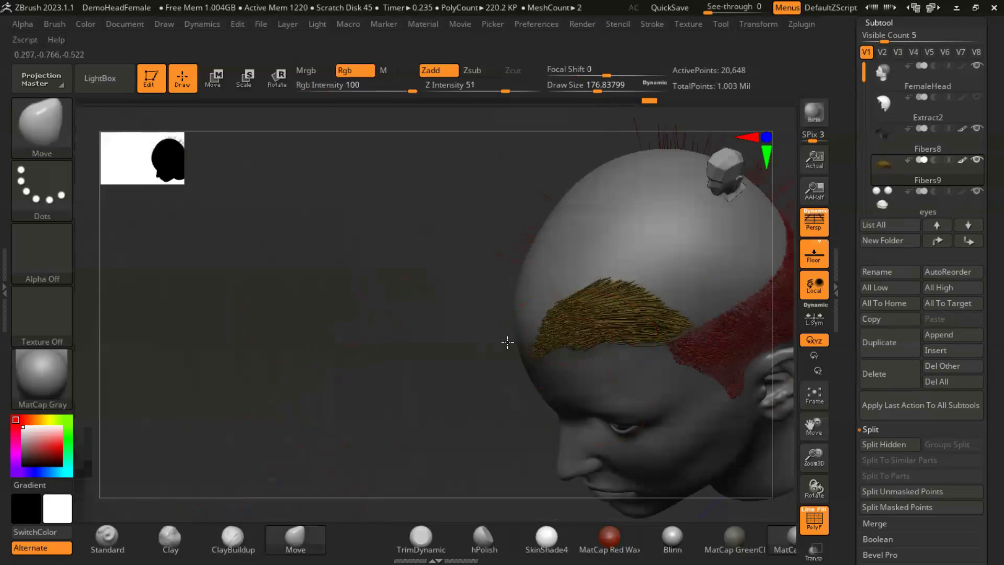
{"action": "left_click_drag", "start_coordinate": [594, 325], "coordinate": [515, 348]}
{"action": "left_click_drag", "start_coordinate": [347, 381], "coordinate": [536, 342]}
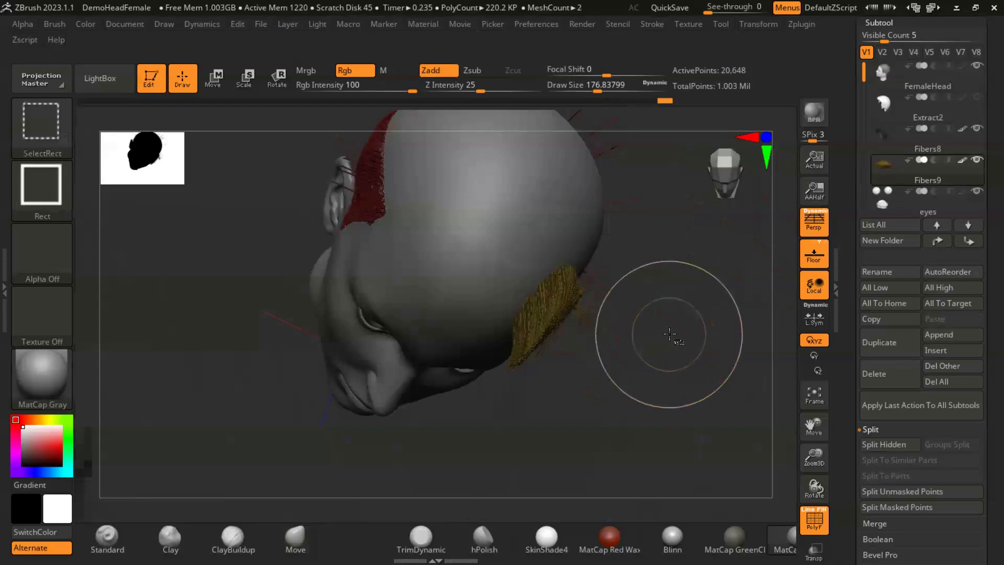
- Unhide all the crown fibers and turn off the polygroup display
{"action": "left_click", "coordinate": [672, 340], "text": "ctrl+shift"}
{"action": "mouse_move", "coordinate": [686, 361]}
{"action": "left_mouse_down"}
{"action": "mouse_move", "coordinate": [670, 332]}
{"action": "mouse_move", "coordinate": [672, 240]}
{"action": "mouse_move", "coordinate": [642, 314]}
{"action": "mouse_move", "coordinate": [657, 329]}
{"action": "left_mouse_up"}
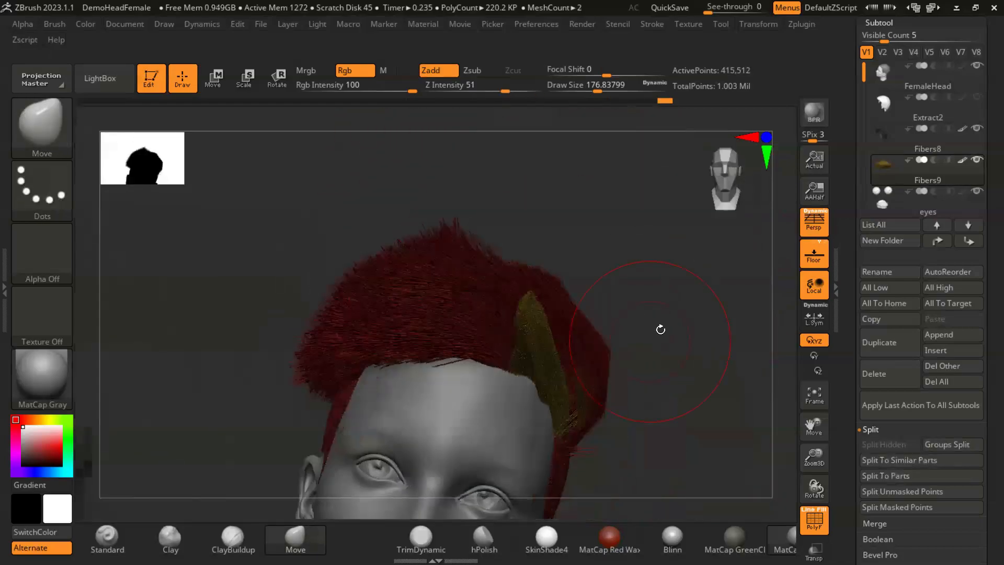
{"action": "key", "text": "shift+f"}
- Blend the front-left fibers into the surrounding crown hair with the Move brush
{"action": "left_click_drag", "start_coordinate": [657, 372], "coordinate": [565, 344]}
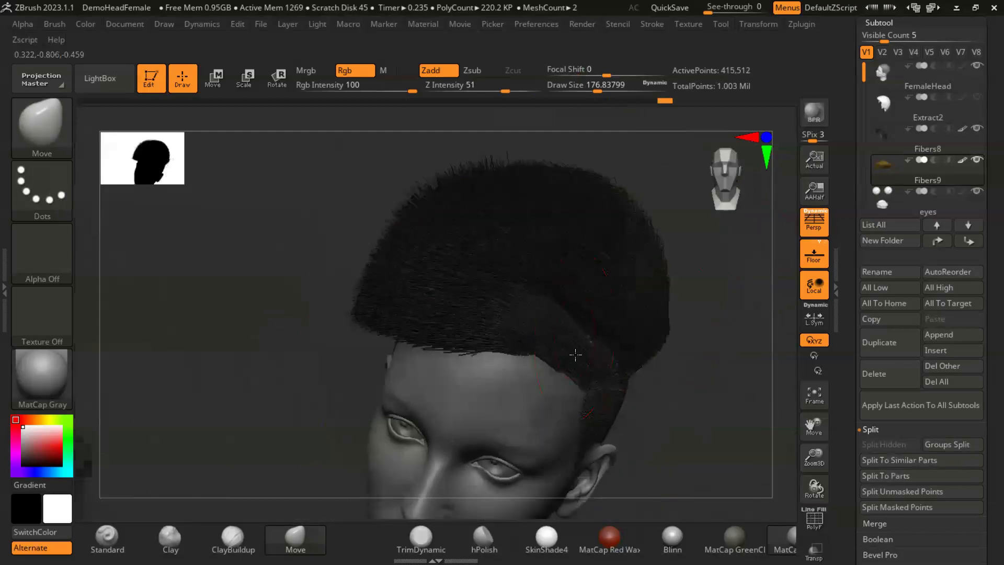
{"action": "left_click_drag", "start_coordinate": [256, 356], "coordinate": [403, 303]}
{"action": "left_click_drag", "start_coordinate": [413, 214], "coordinate": [444, 240]}
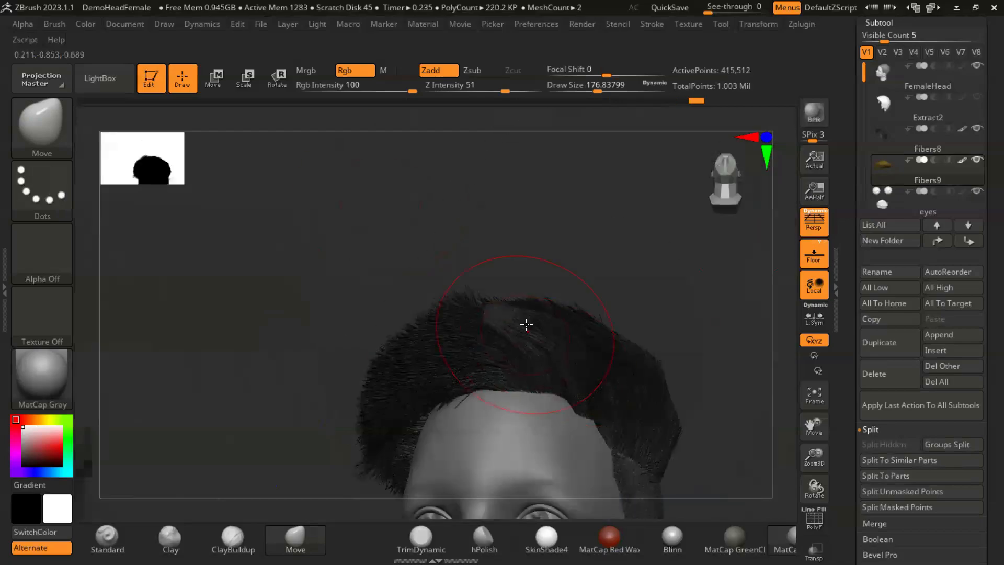
- Groom the fibers above the middle of the forehead with the GroomBlower brush
{"action": "left_click", "coordinate": [32, 126]}
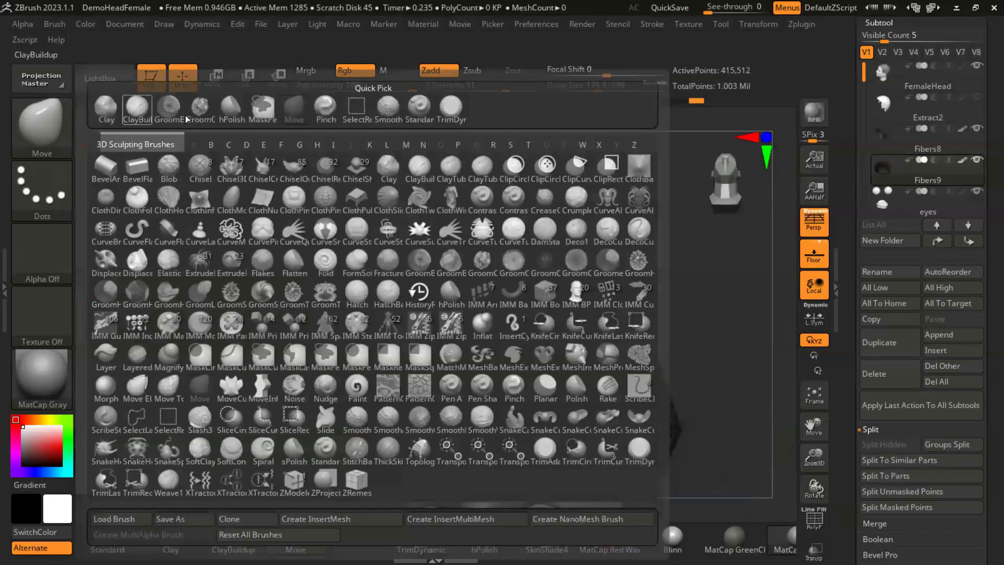
{"action": "left_click", "coordinate": [170, 114]}
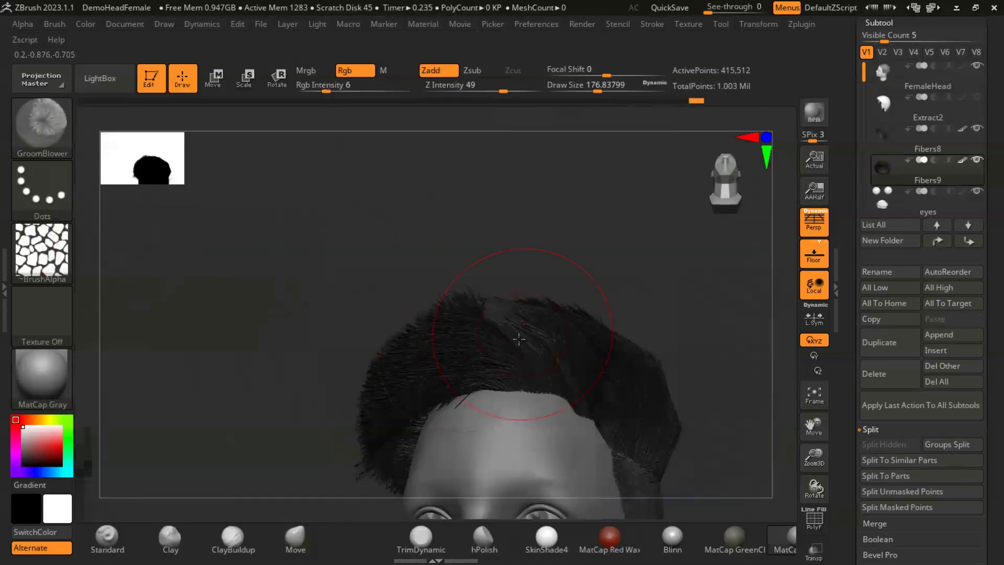
{"action": "mouse_move", "coordinate": [316, 298]}
{"action": "left_mouse_down"}
{"action": "mouse_move", "coordinate": [250, 336]}
{"action": "mouse_move", "coordinate": [329, 258]}
{"action": "mouse_move", "coordinate": [283, 296]}
{"action": "left_mouse_up"}
- Reshape the raised front fibers and the hairline above the forehead with the Move brush at intensity 51
{"action": "left_click", "coordinate": [296, 539]}
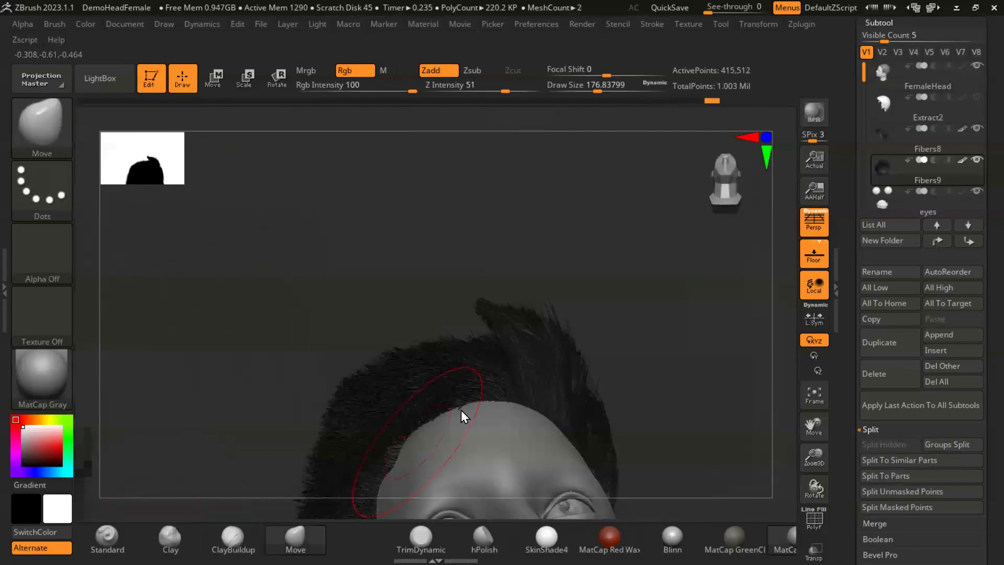
{"action": "mouse_move", "coordinate": [486, 349]}
{"action": "left_mouse_down"}
{"action": "mouse_move", "coordinate": [466, 332]}
{"action": "mouse_move", "coordinate": [434, 347]}
{"action": "left_mouse_up"}
{"action": "mouse_move", "coordinate": [645, 334]}
{"action": "left_mouse_down"}
{"action": "mouse_move", "coordinate": [550, 423]}
{"action": "mouse_move", "coordinate": [574, 444]}
{"action": "left_mouse_up"}
{"action": "left_click_drag", "start_coordinate": [208, 382], "coordinate": [308, 270]}
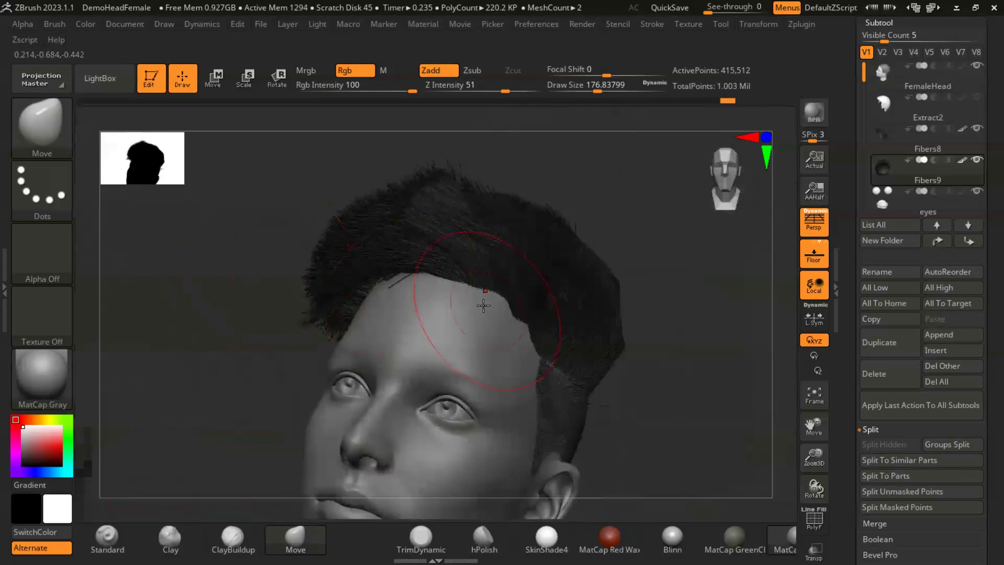
{"action": "right_click_drag", "start_coordinate": [557, 287], "coordinate": [493, 314]}
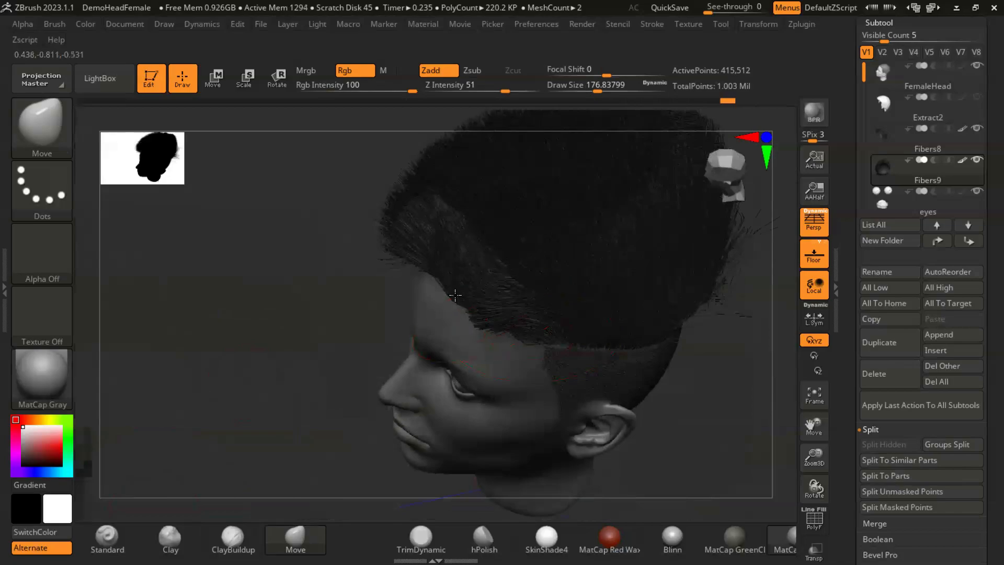
{"action": "right_click_drag", "start_coordinate": [392, 219], "coordinate": [318, 224]}
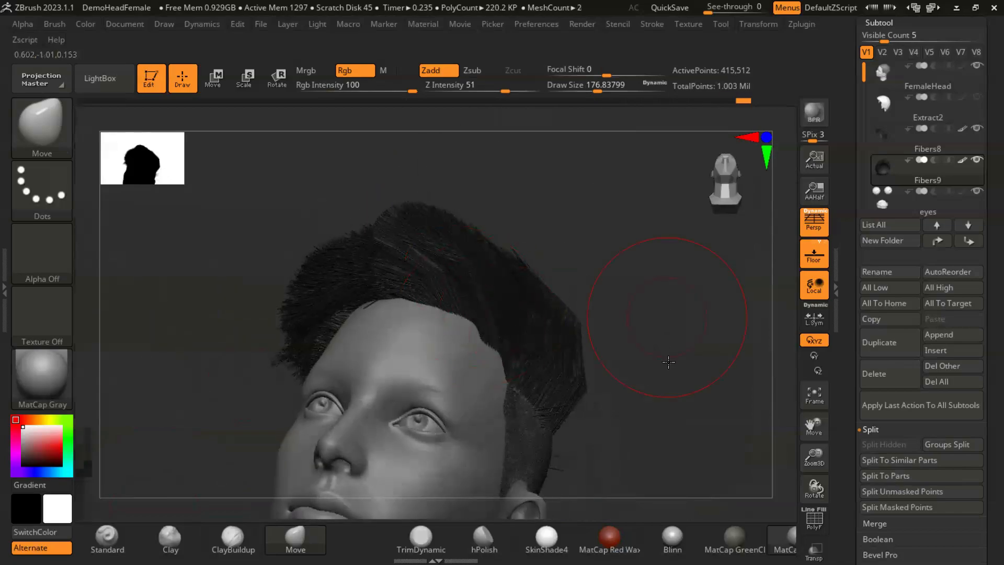
- Sweep the front fringe sideways toward the head's right side with the Move brush
{"action": "left_click_drag", "start_coordinate": [668, 314], "coordinate": [415, 387]}
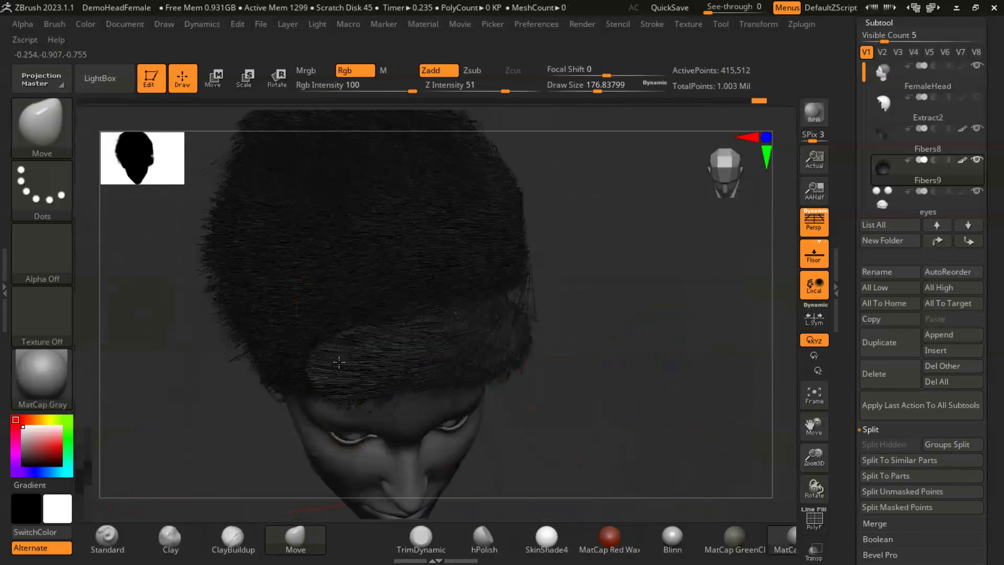
{"action": "left_click_drag", "start_coordinate": [542, 359], "coordinate": [486, 270]}
{"action": "left_click_drag", "start_coordinate": [493, 179], "coordinate": [486, 318]}
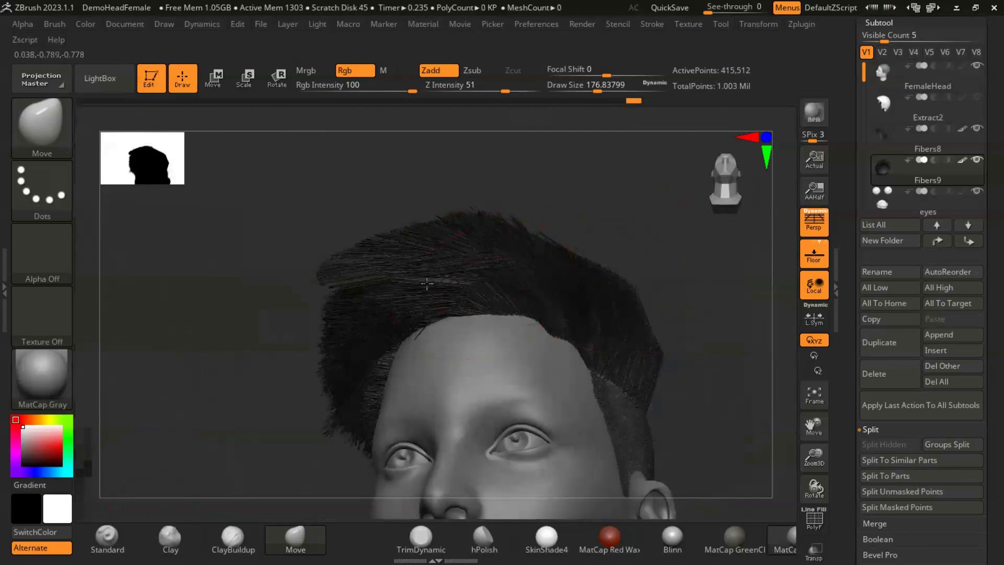
{"action": "left_click_drag", "start_coordinate": [260, 335], "coordinate": [525, 204]}
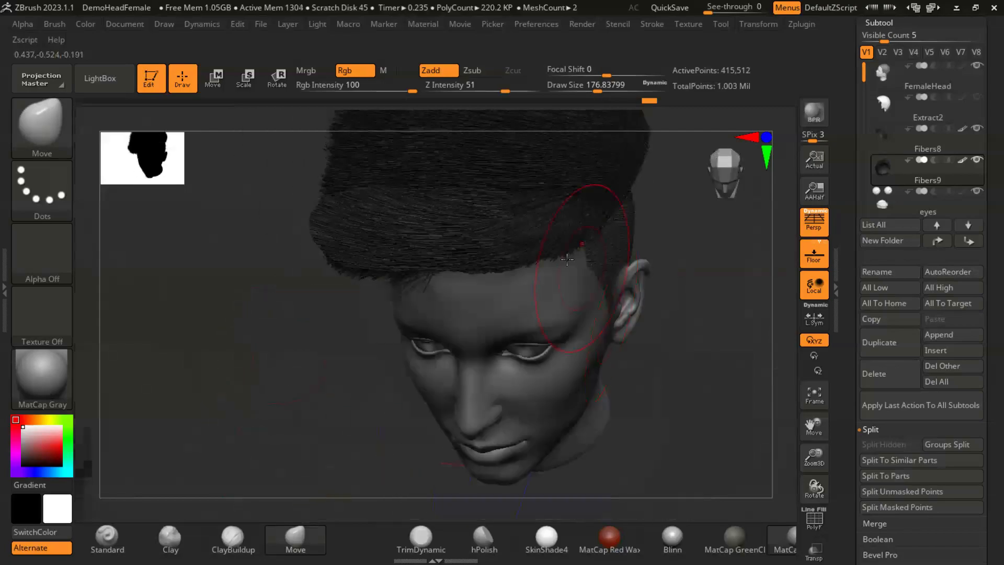
- Shape the crown fibers above the head's left ear with the Move brush
{"action": "left_click_drag", "start_coordinate": [788, 353], "coordinate": [596, 298]}
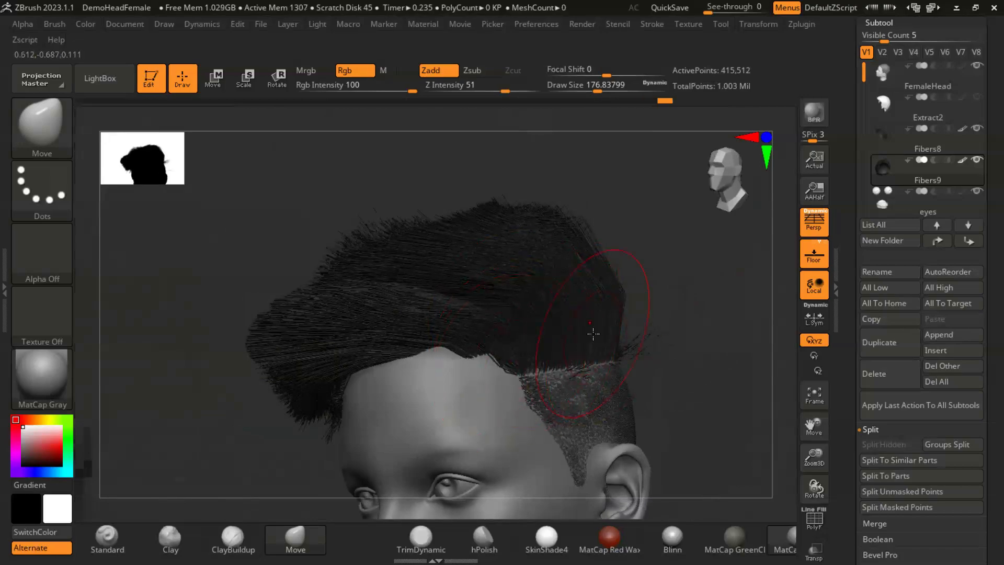
{"action": "left_click_drag", "start_coordinate": [669, 346], "coordinate": [695, 388]}
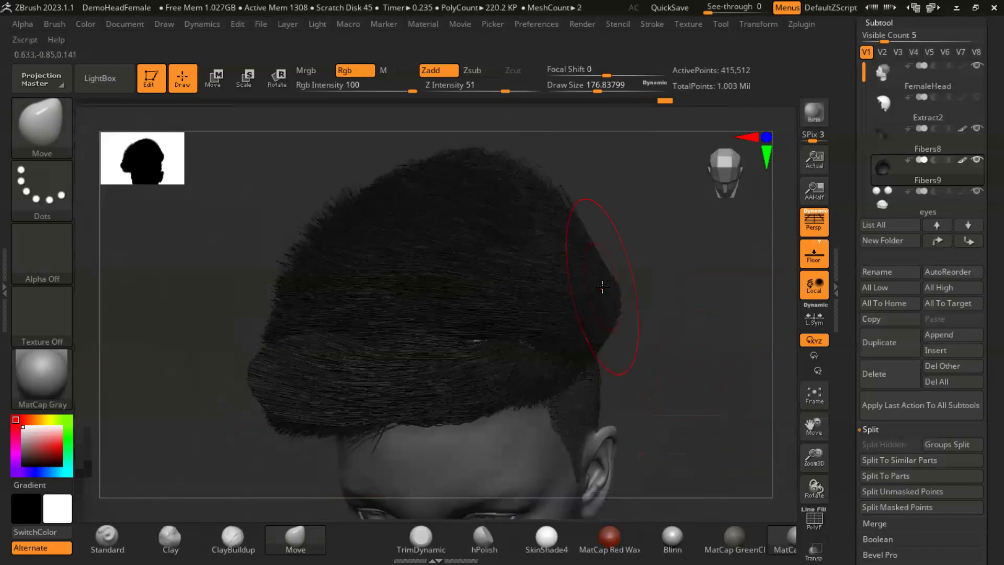
{"action": "mouse_move", "coordinate": [665, 338]}
{"action": "left_mouse_down"}
{"action": "mouse_move", "coordinate": [656, 293]}
{"action": "mouse_move", "coordinate": [622, 295]}
{"action": "left_mouse_up"}
{"action": "mouse_move", "coordinate": [691, 371]}
{"action": "left_mouse_down", "text": "alt"}
{"action": "mouse_move", "coordinate": [643, 332]}
{"action": "mouse_move", "coordinate": [596, 264]}
{"action": "mouse_move", "coordinate": [658, 330]}
{"action": "mouse_move", "coordinate": [668, 324]}
{"action": "mouse_move", "coordinate": [650, 331]}
{"action": "mouse_move", "coordinate": [645, 315]}
{"action": "mouse_move", "coordinate": [656, 336]}
{"action": "left_mouse_up", "text": "alt"}
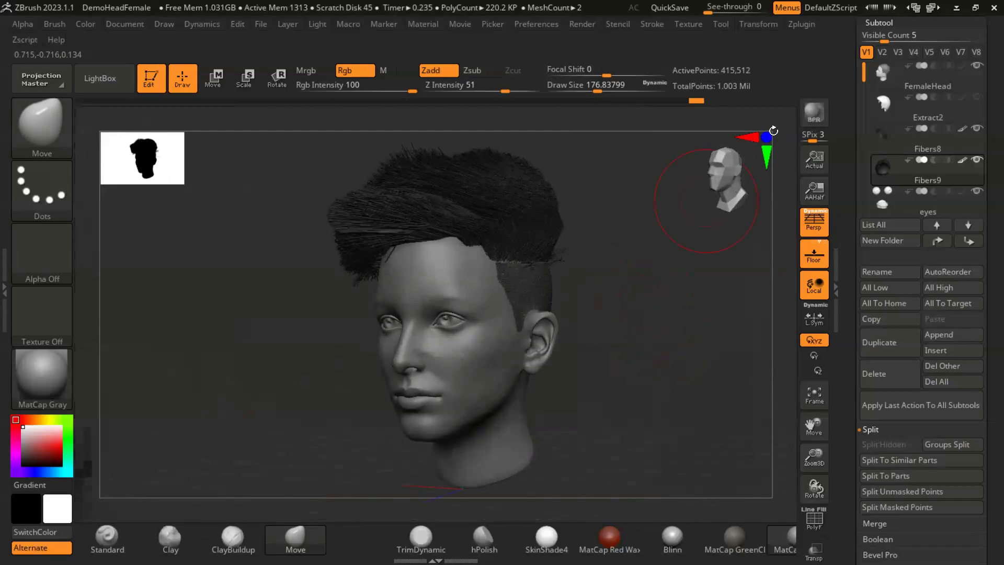
- Turn on ambient occlusion and fibers in the render properties
{"action": "left_click", "coordinate": [578, 23]}
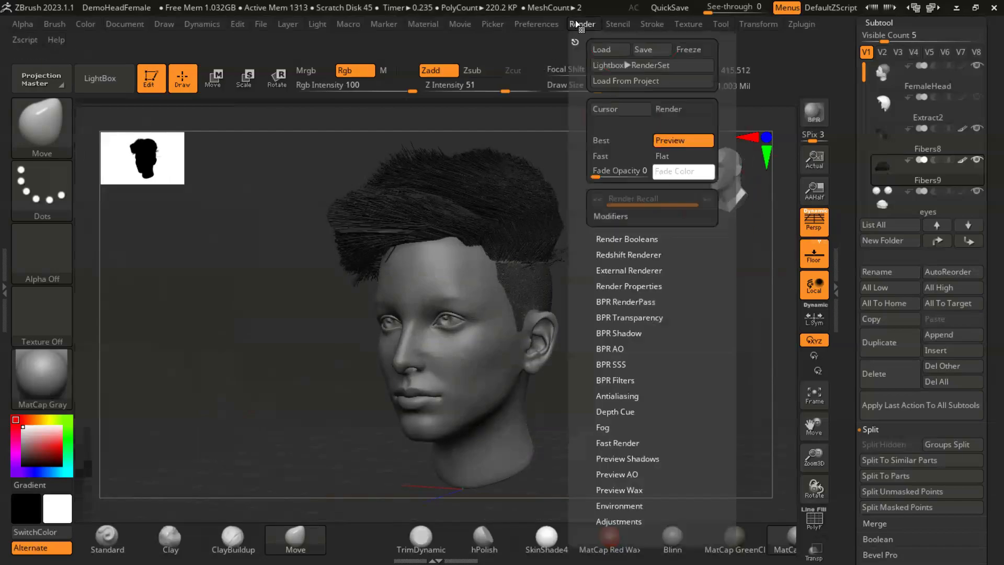
{"action": "left_click", "coordinate": [631, 287]}
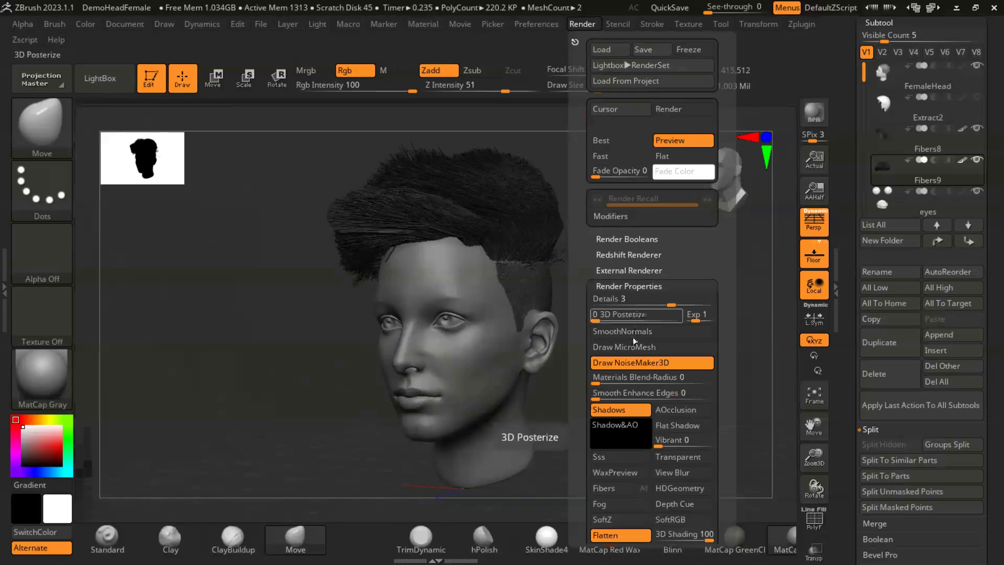
{"action": "scroll", "coordinate": [726, 387], "scroll_direction": "down", "scroll_amount": 3}
{"action": "left_click", "coordinate": [709, 339]}
{"action": "left_click_drag", "start_coordinate": [732, 370], "coordinate": [734, 323]}
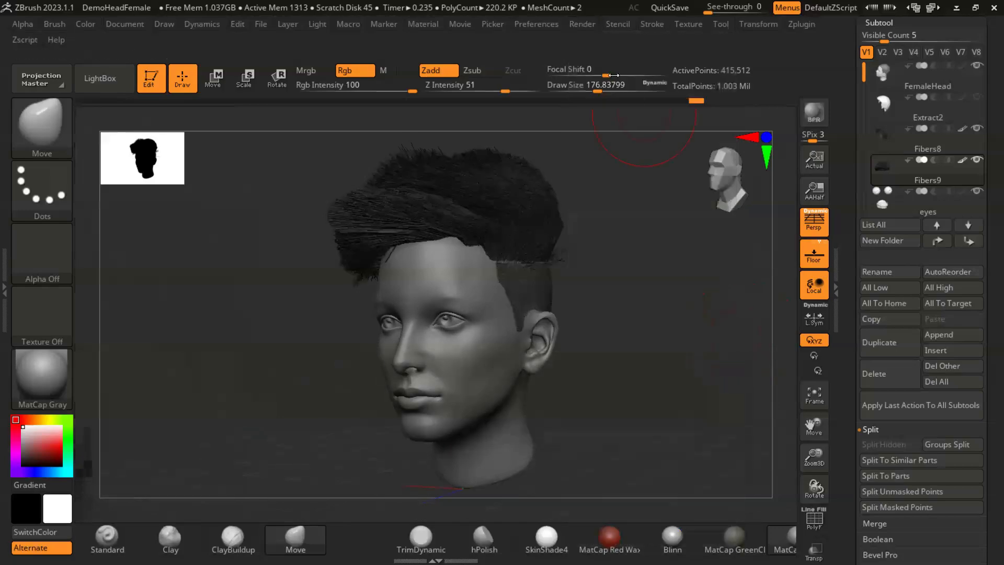
- Render the head with BPR from the current three-quarter view and again from a more frontal view
{"action": "left_click", "coordinate": [582, 25]}
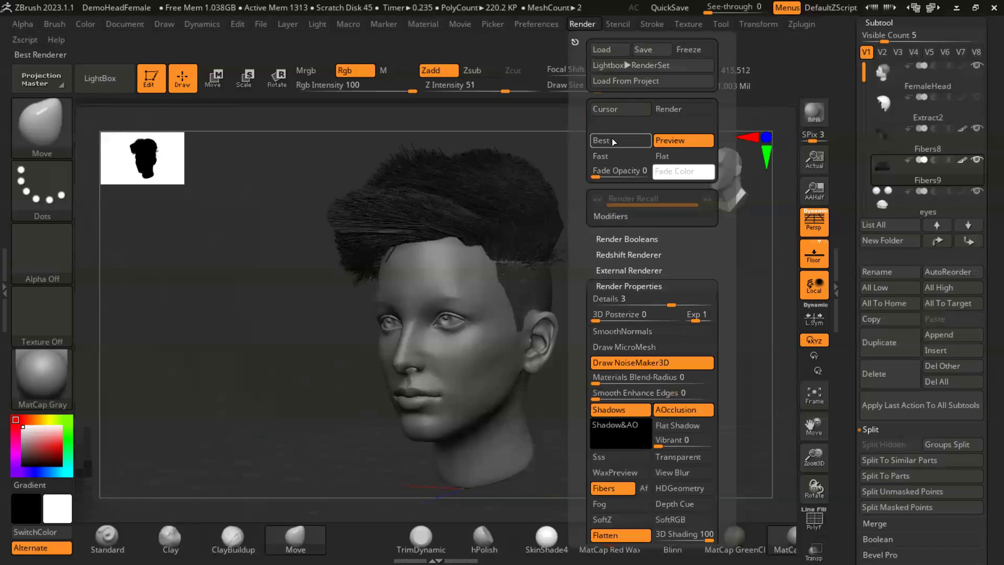
{"action": "left_click", "coordinate": [815, 111]}
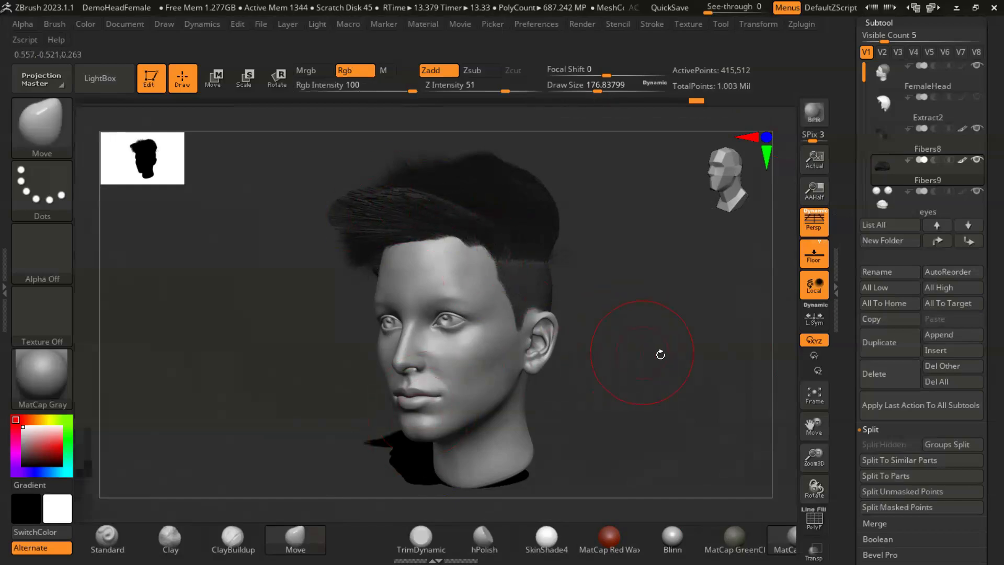
{"action": "left_click_drag", "start_coordinate": [650, 356], "coordinate": [641, 309]}
{"action": "left_click", "coordinate": [806, 113]}
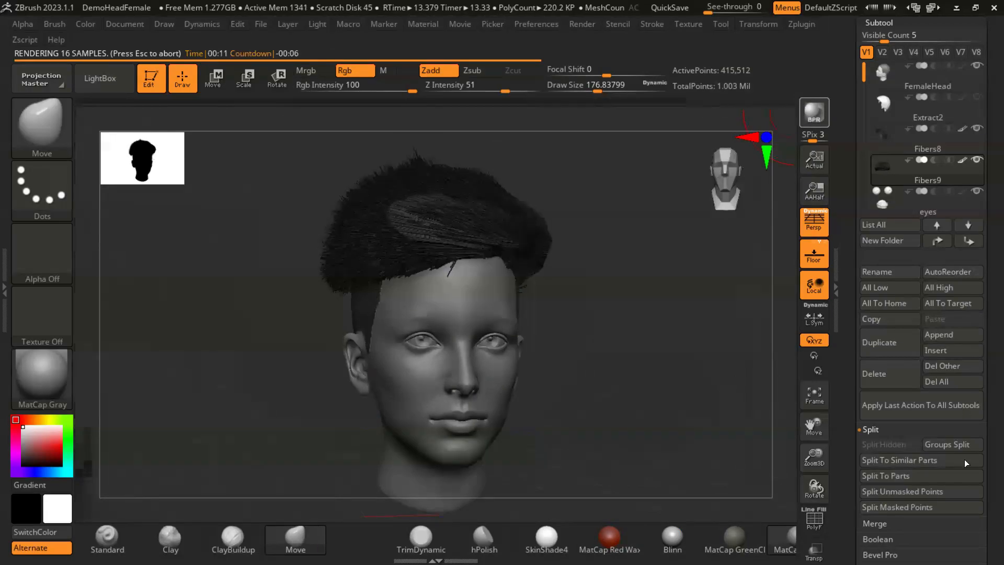
- Set the FiberMesh BPR Subdiv to 5 and render the head again with BPR
{"action": "left_click_drag", "start_coordinate": [982, 390], "coordinate": [983, 246]}
{"action": "left_click_drag", "start_coordinate": [983, 289], "coordinate": [982, 86]}
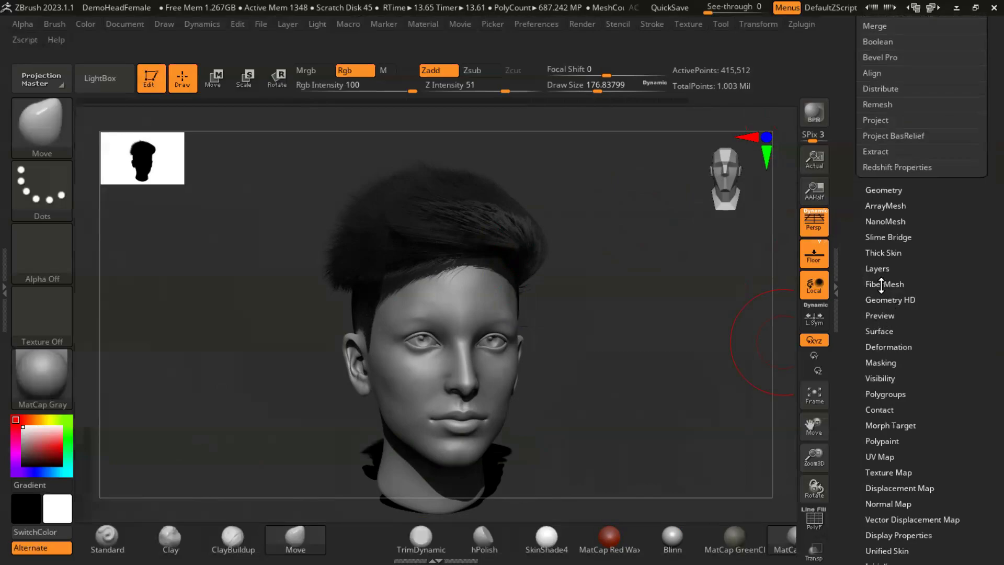
{"action": "left_click", "coordinate": [883, 284]}
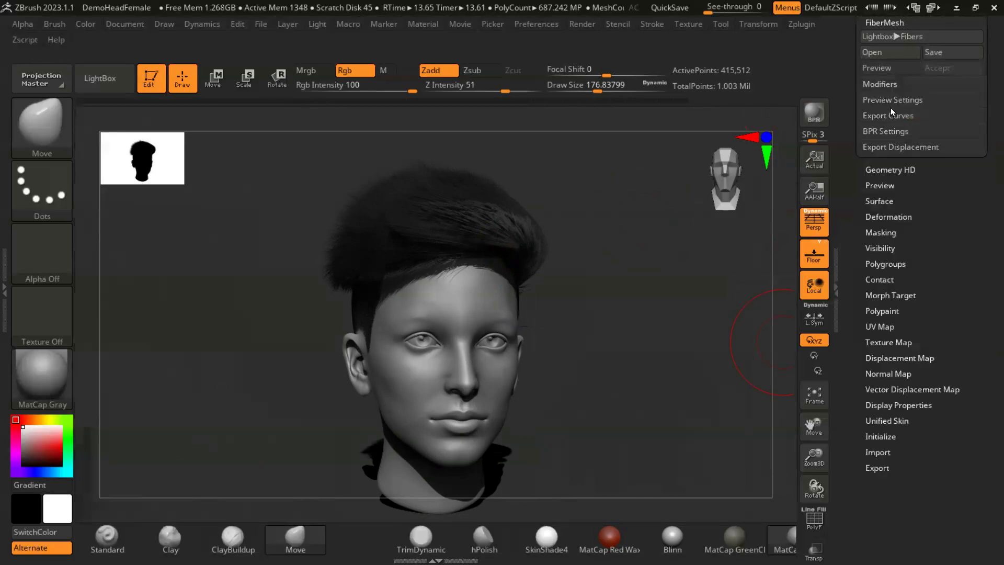
{"action": "left_click", "coordinate": [886, 131]}
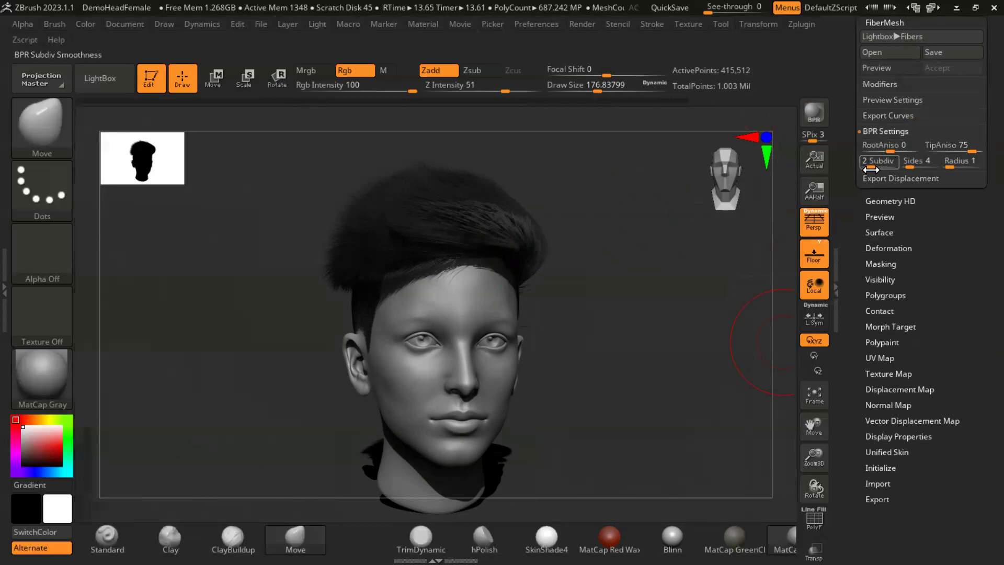
{"action": "left_click_drag", "start_coordinate": [877, 169], "coordinate": [885, 168]}
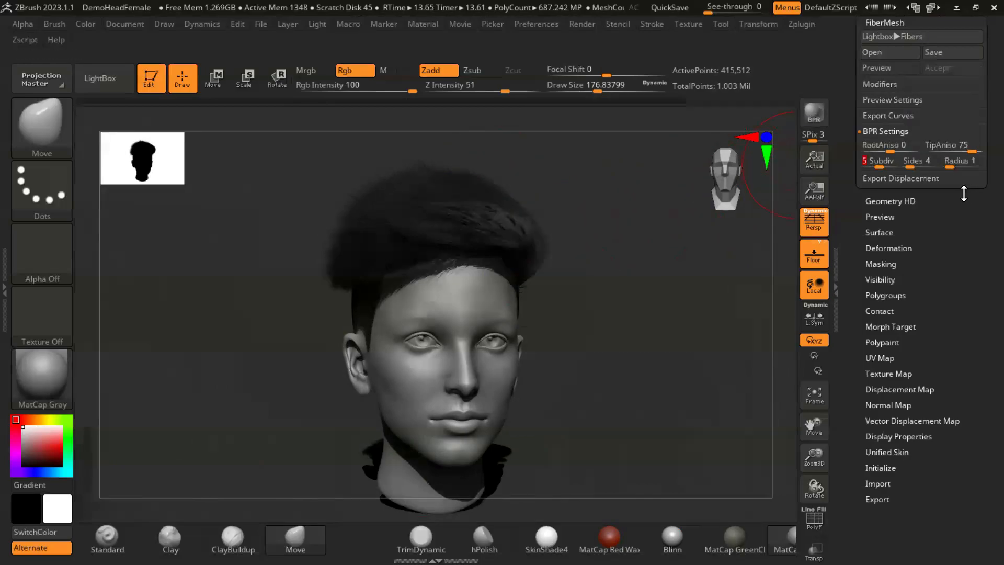
{"action": "left_click", "coordinate": [819, 102]}
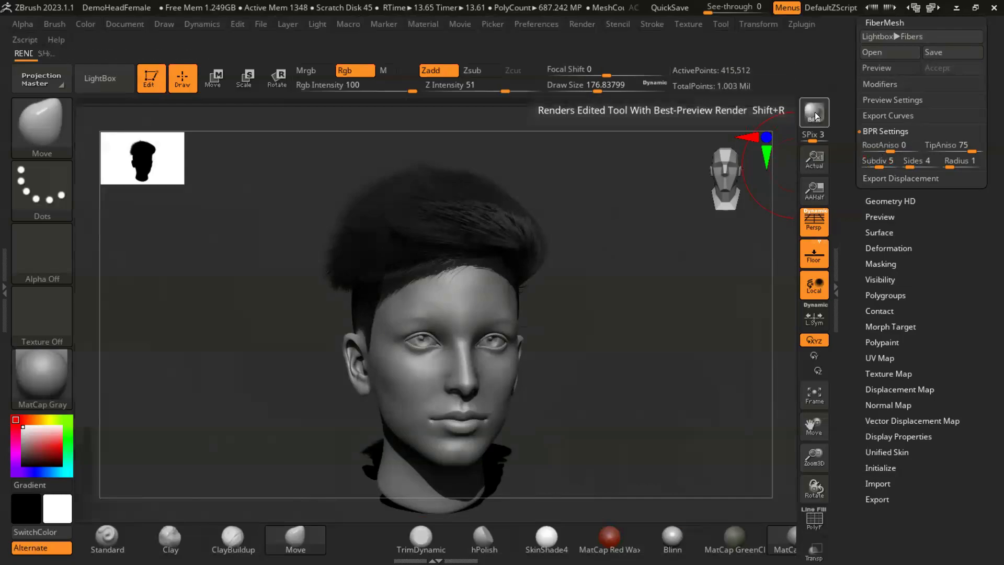